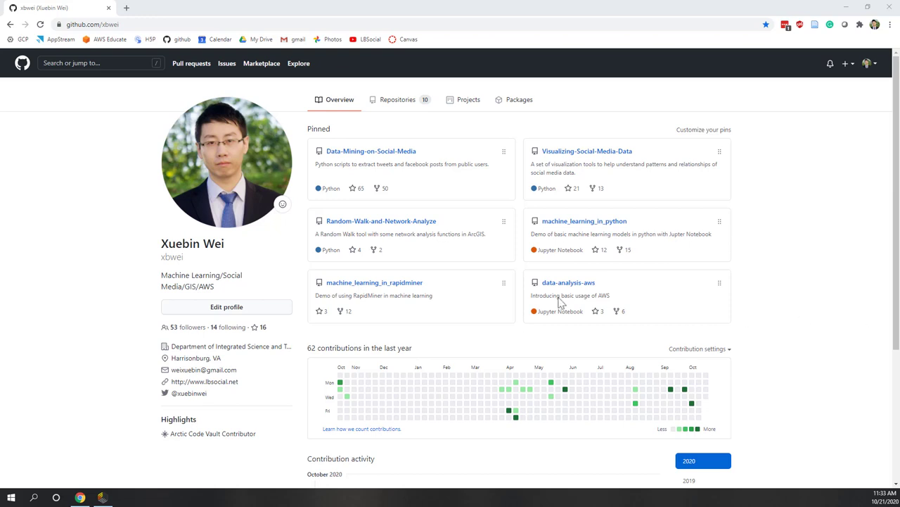
Download house_price_full.xlsx from the machine_learning_in_rapidminer repository
{"action": "left_click", "coordinate": [412, 285]}
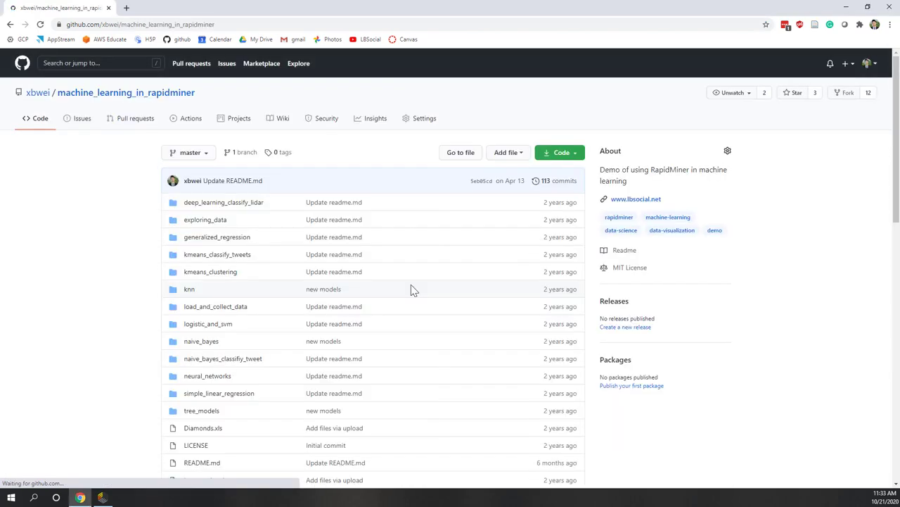
{"action": "scroll", "coordinate": [340, 346], "scroll_direction": "down", "scroll_amount": 3}
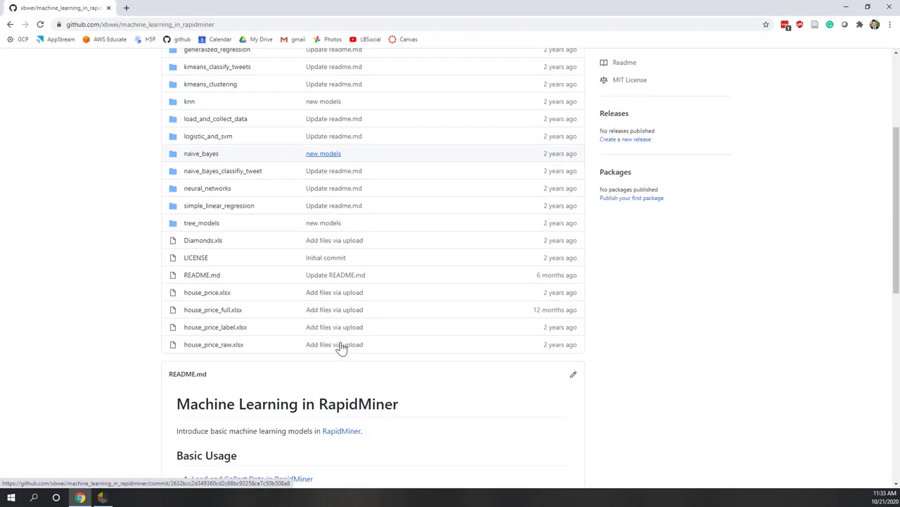
{"action": "left_click", "coordinate": [235, 315]}
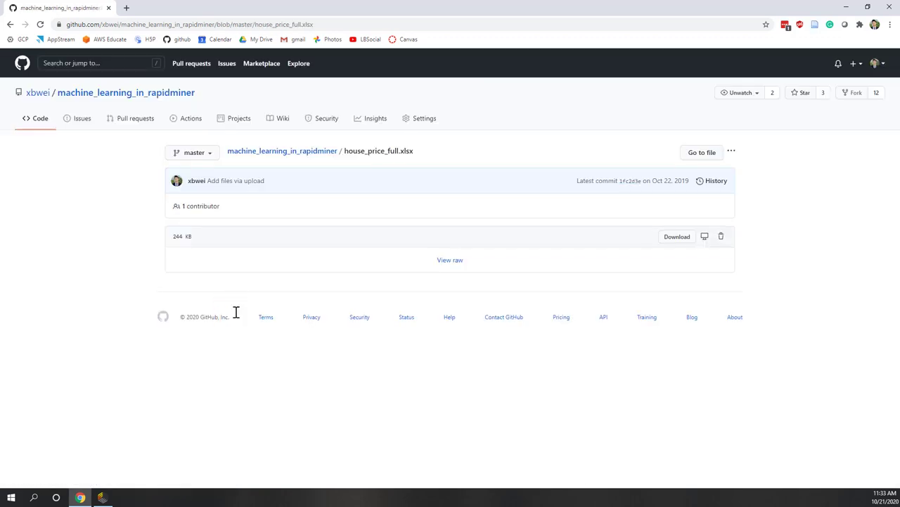
{"action": "left_click", "coordinate": [669, 239]}
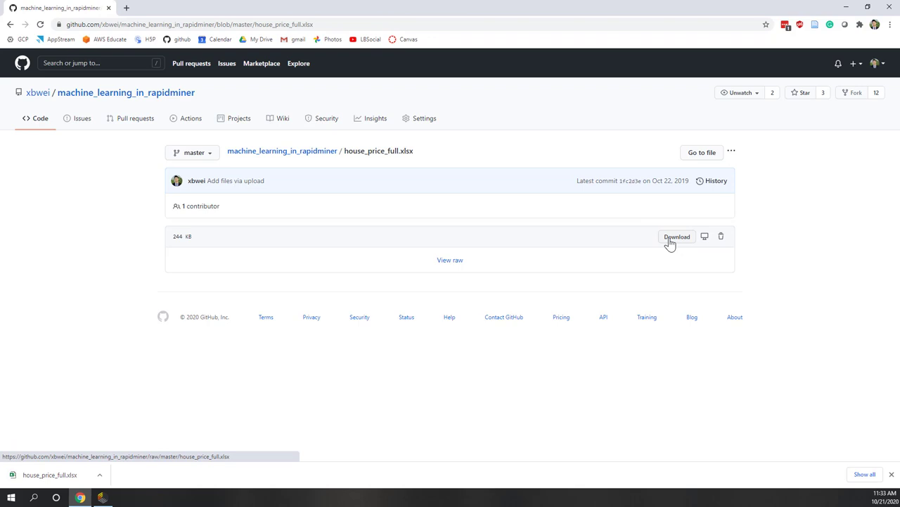
Switch to RapidMiner Studio and create a subfolder named lab9 in the IA480_2020Fall repository
{"action": "left_click", "coordinate": [103, 498]}
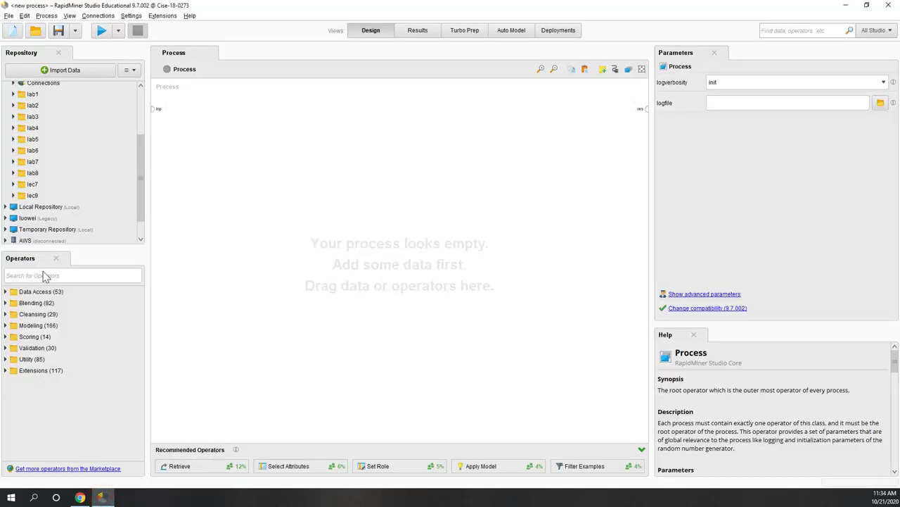
{"action": "scroll", "coordinate": [76, 235], "scroll_direction": "up", "scroll_amount": 3}
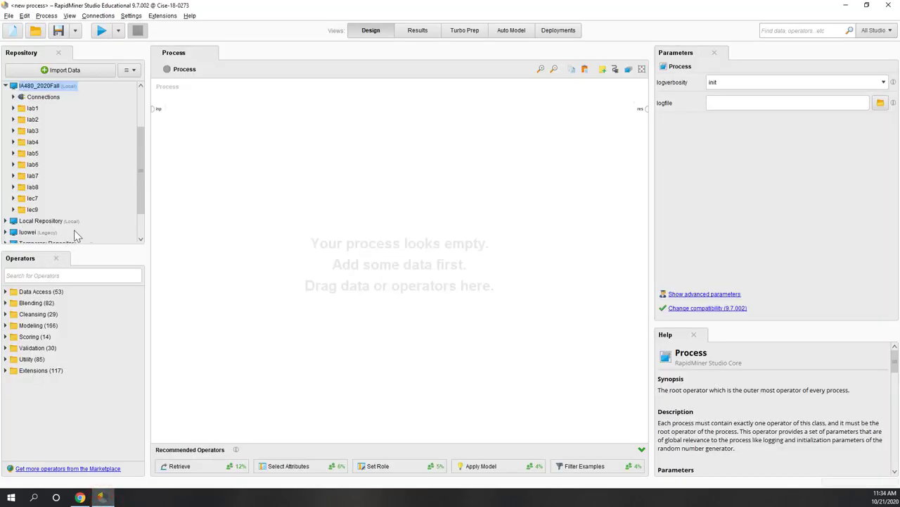
{"action": "right_click", "coordinate": [65, 114]}
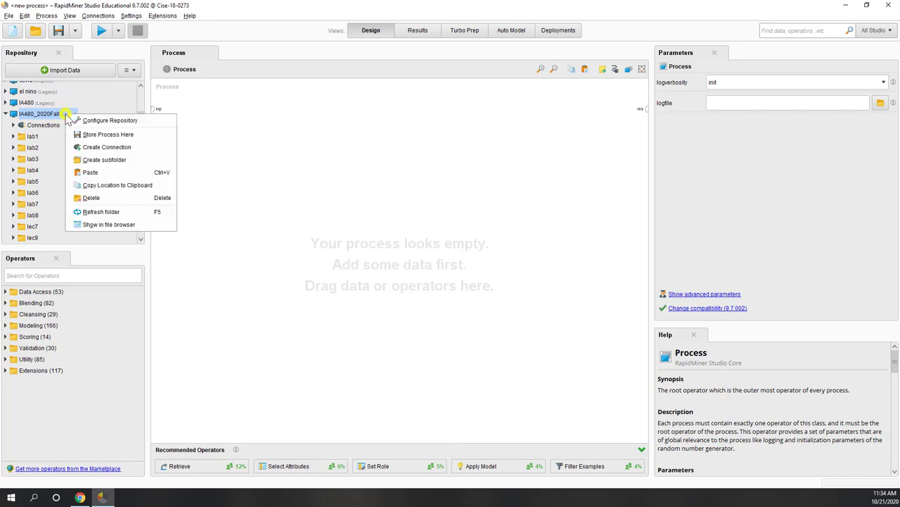
{"action": "left_click", "coordinate": [123, 163]}
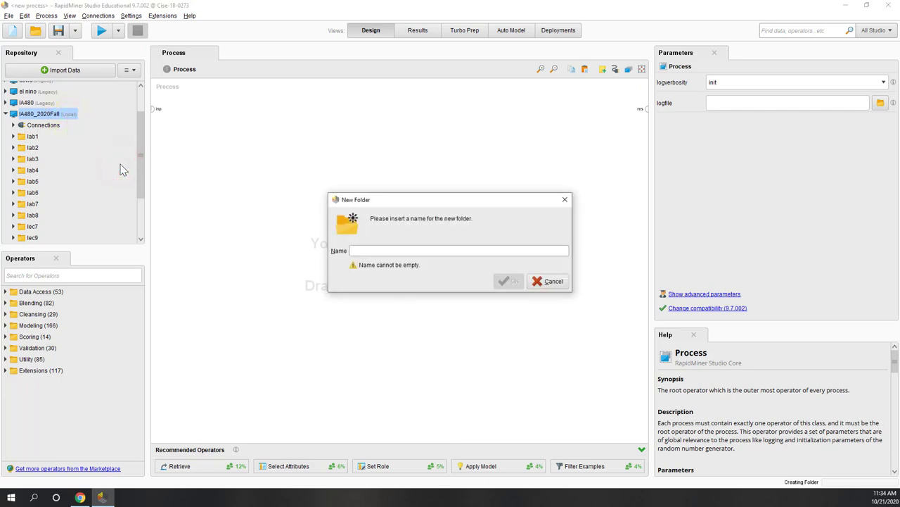
{"action": "type", "text": "lab"}
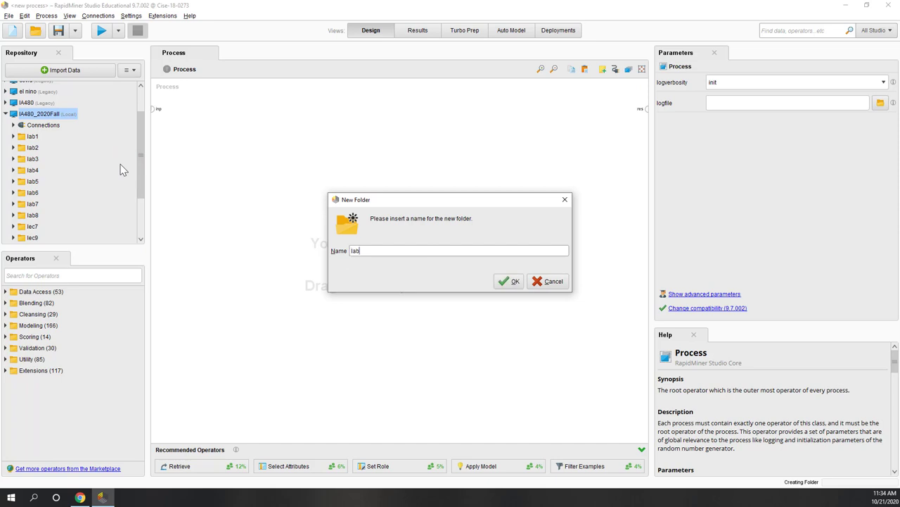
{"action": "type", "text": "9"}
{"action": "key", "text": "Return"}
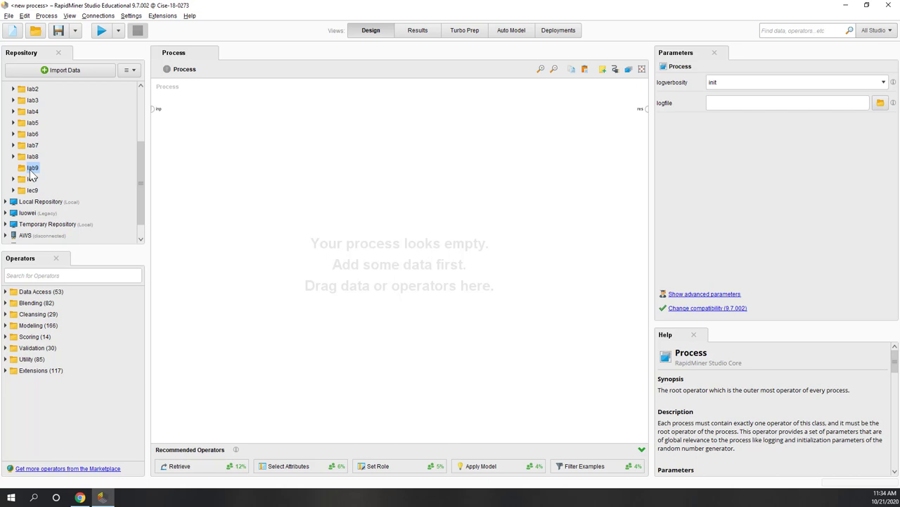
Start a data import into the lab9 folder using house_price_full.xlsx from the Downloads folder as the source
{"action": "left_click", "coordinate": [58, 70]}
{"action": "left_click", "coordinate": [370, 149]}
{"action": "left_click", "coordinate": [243, 150]}
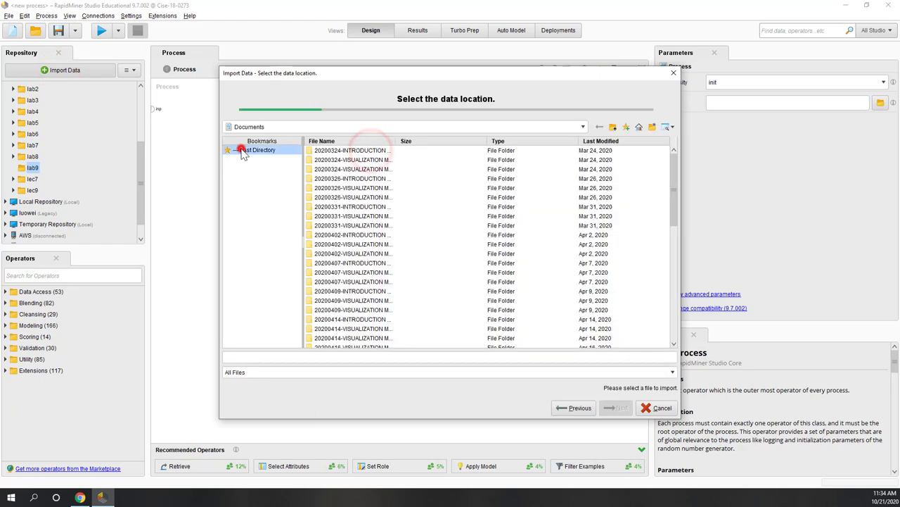
{"action": "left_click", "coordinate": [364, 150]}
{"action": "left_click", "coordinate": [610, 408]}
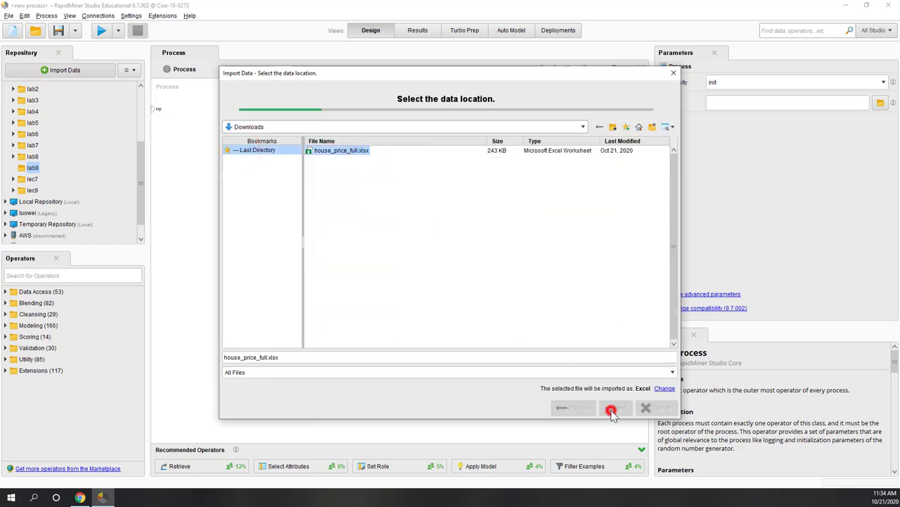
Import all cells of the house_url sheet, store them as house_price_full in lab9, and open the data set in Turbo Prep
{"action": "left_click_drag", "start_coordinate": [332, 394], "coordinate": [322, 377]}
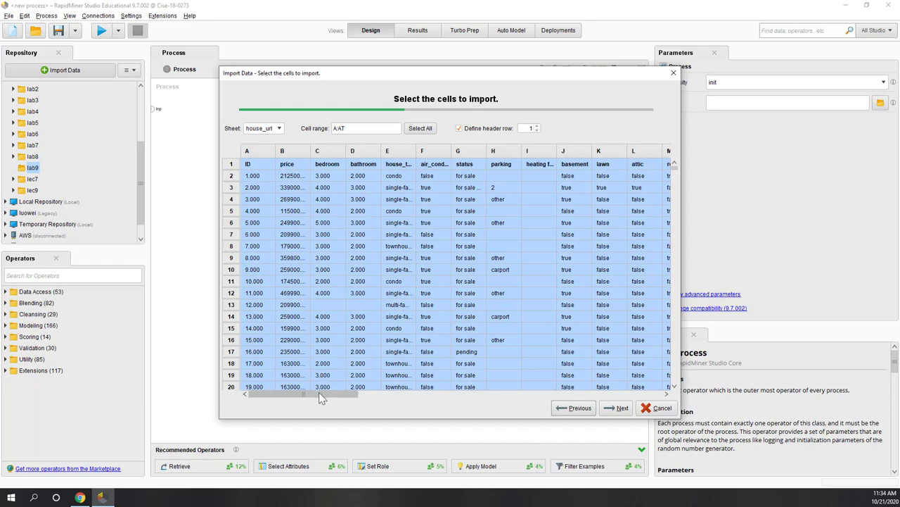
{"action": "left_click_drag", "start_coordinate": [319, 392], "coordinate": [620, 394]}
{"action": "left_click", "coordinate": [621, 408]}
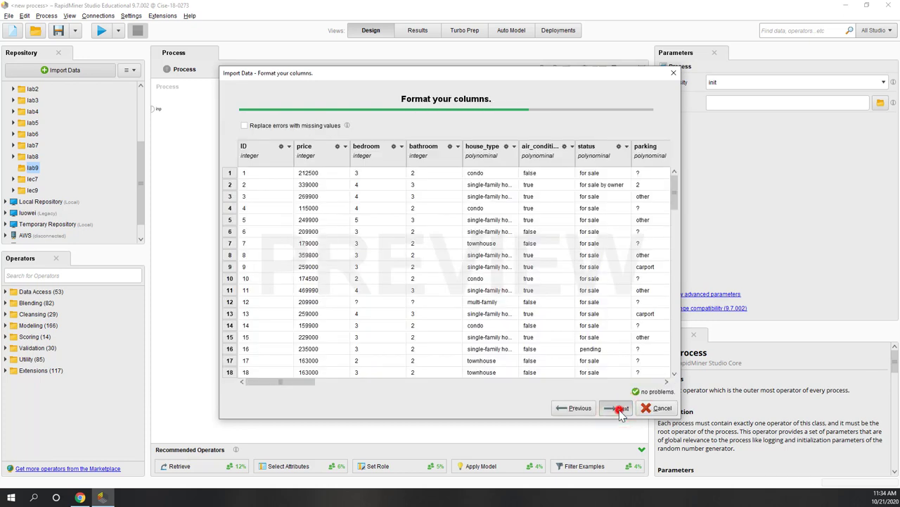
{"action": "left_click", "coordinate": [621, 408]}
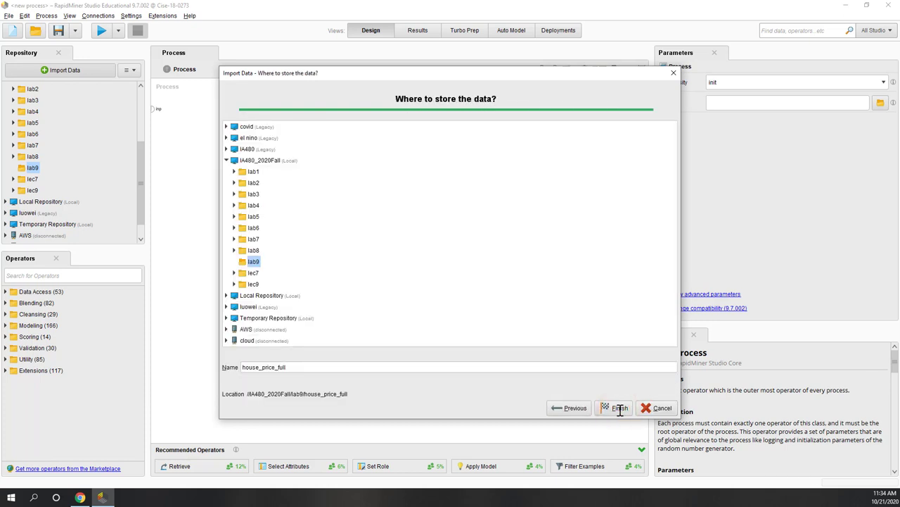
{"action": "left_click", "coordinate": [612, 410]}
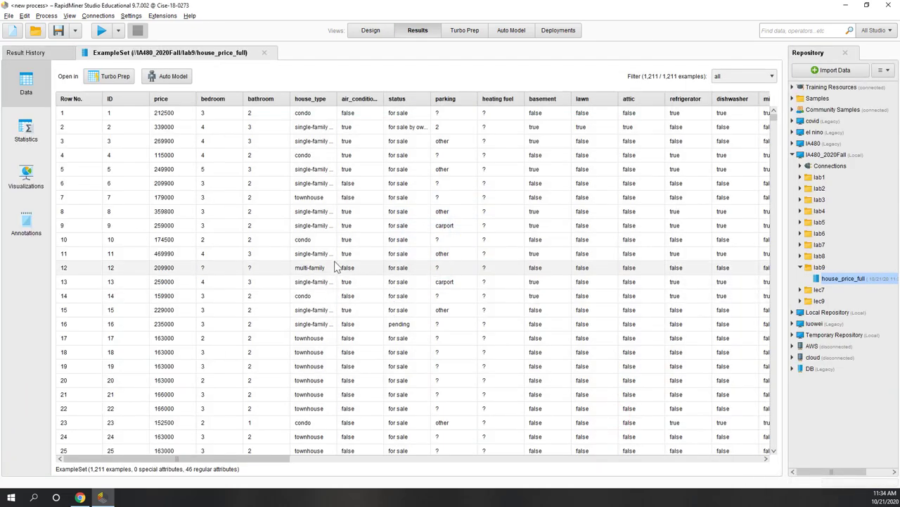
{"action": "left_click", "coordinate": [115, 78]}
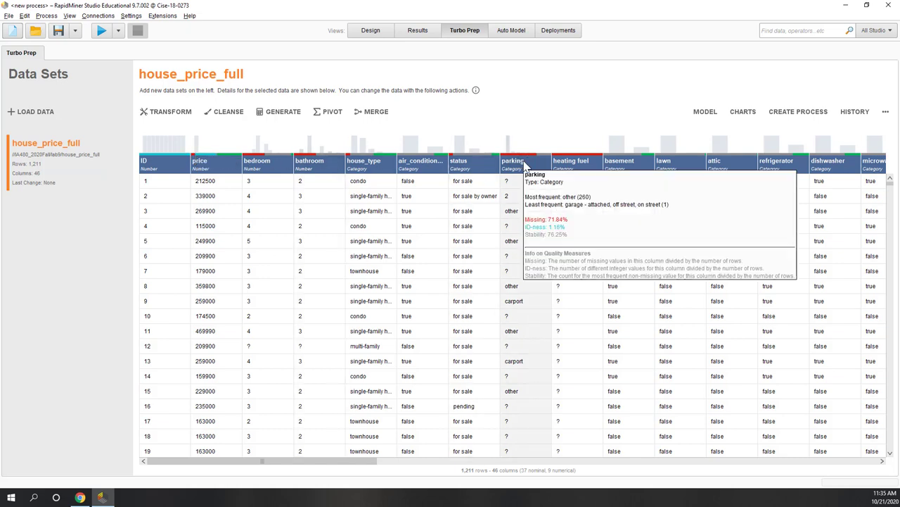
Examine the quality bars and missing-value details of the columns across the whole house_price_full data set
{"action": "mouse_move", "coordinate": [576, 172]}
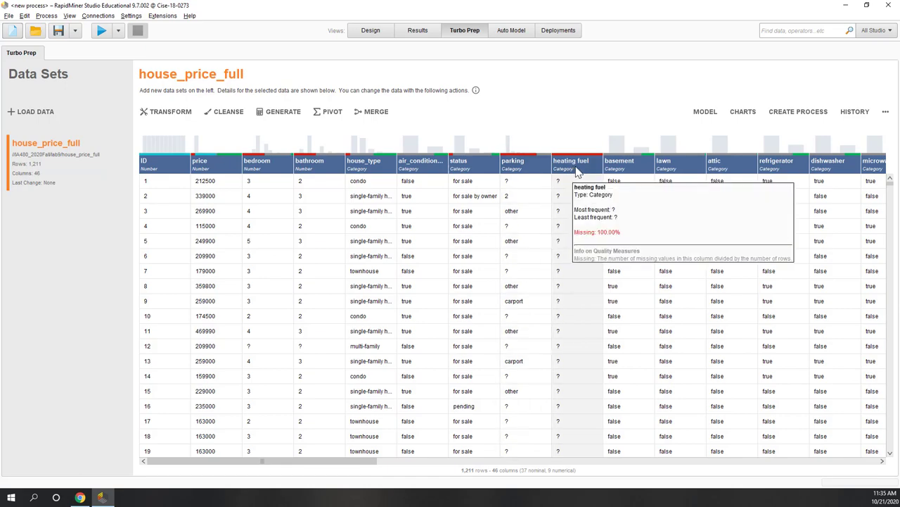
{"action": "left_click_drag", "start_coordinate": [357, 460], "coordinate": [827, 504]}
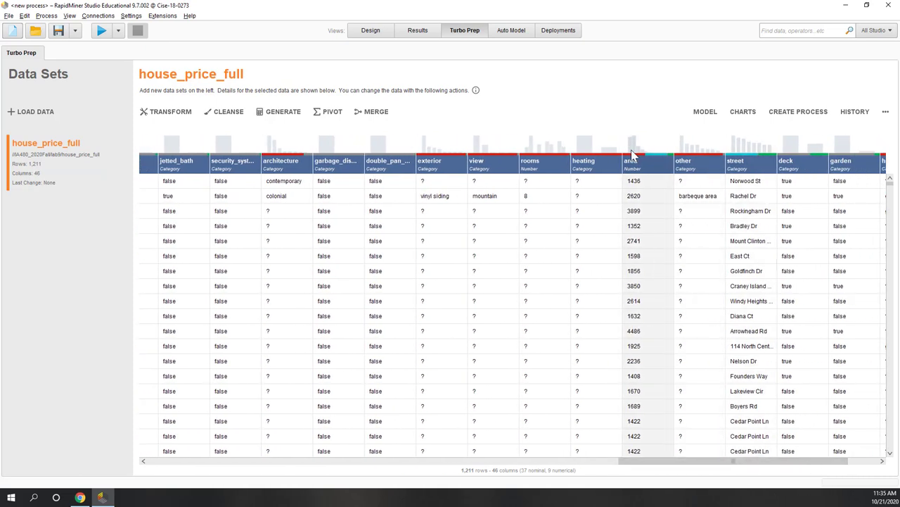
{"action": "key", "text": "Left"}
{"action": "key", "text": "Left"}
{"action": "key", "text": "Left"}
{"action": "key", "text": "Left"}
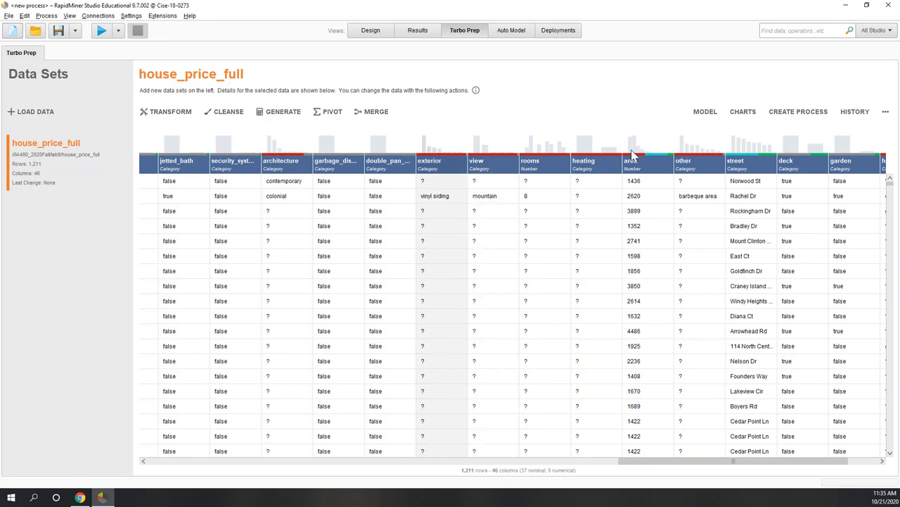
{"action": "key", "text": "Right"}
{"action": "key", "text": "Right"}
{"action": "key", "text": "Right"}
{"action": "key", "text": "Right"}
{"action": "key", "text": "Right"}
{"action": "key", "text": "Left"}
{"action": "key", "text": "Left"}
{"action": "key", "text": "Left"}
{"action": "key", "text": "Left"}
{"action": "key", "text": "Left"}
{"action": "key", "text": "Left"}
{"action": "key", "text": "Right"}
{"action": "left_click_drag", "start_coordinate": [628, 463], "coordinate": [151, 457]}
{"action": "left_click", "coordinate": [124, 453]}
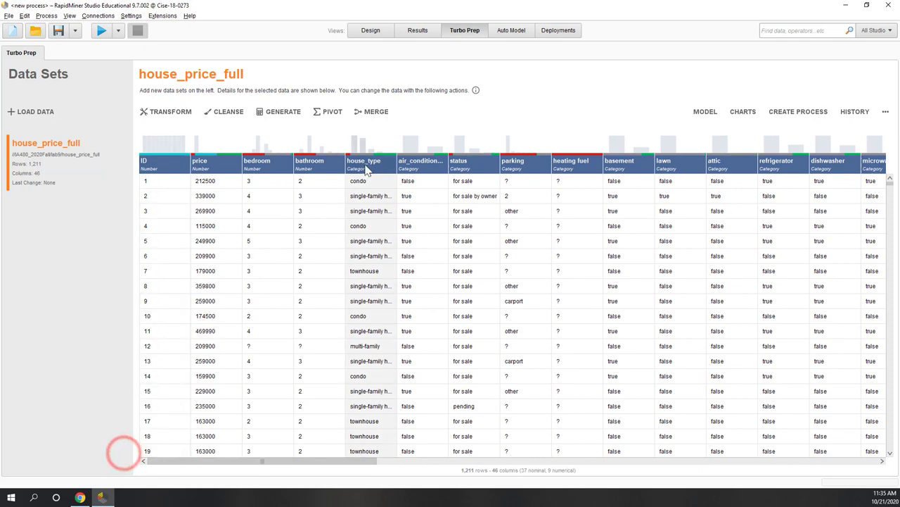
Inspect the values and quality statistics of the status column
{"action": "left_click", "coordinate": [464, 165]}
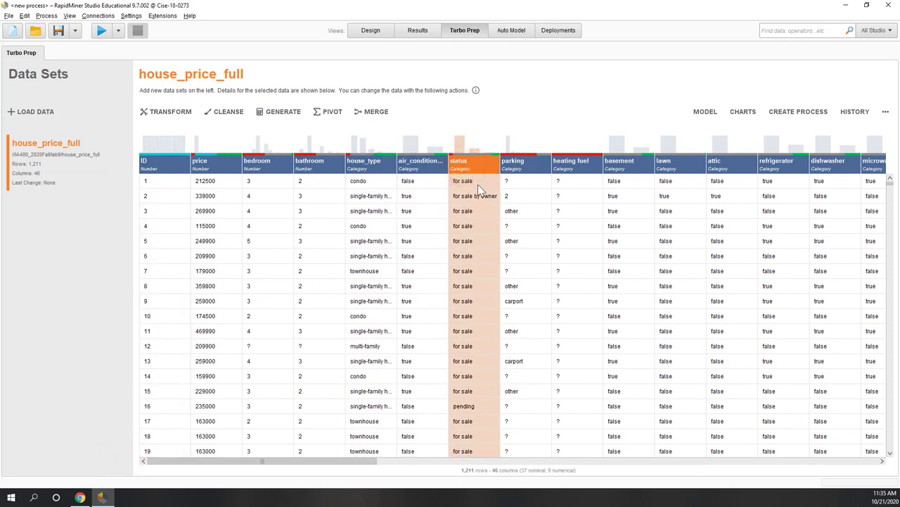
{"action": "left_click", "coordinate": [471, 185]}
{"action": "left_click", "coordinate": [468, 408]}
{"action": "left_click", "coordinate": [470, 392]}
{"action": "mouse_move", "coordinate": [472, 159]}
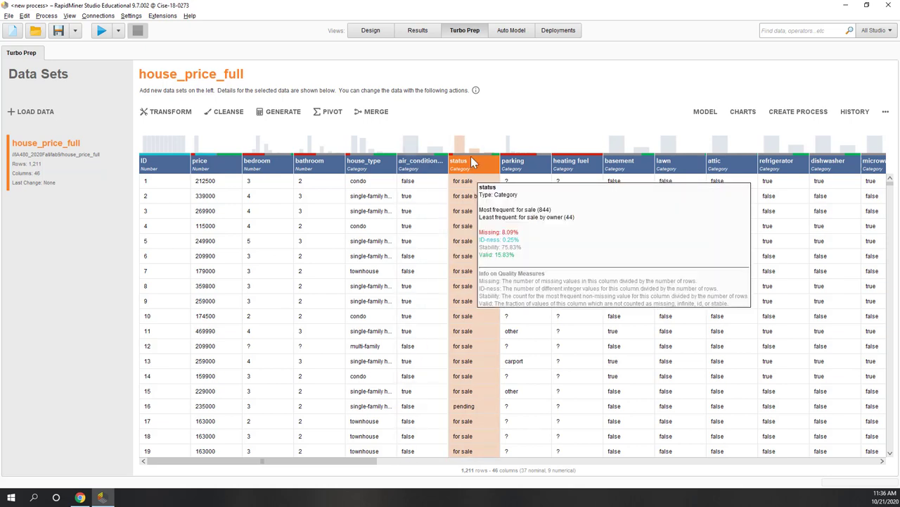
{"action": "left_click", "coordinate": [466, 152]}
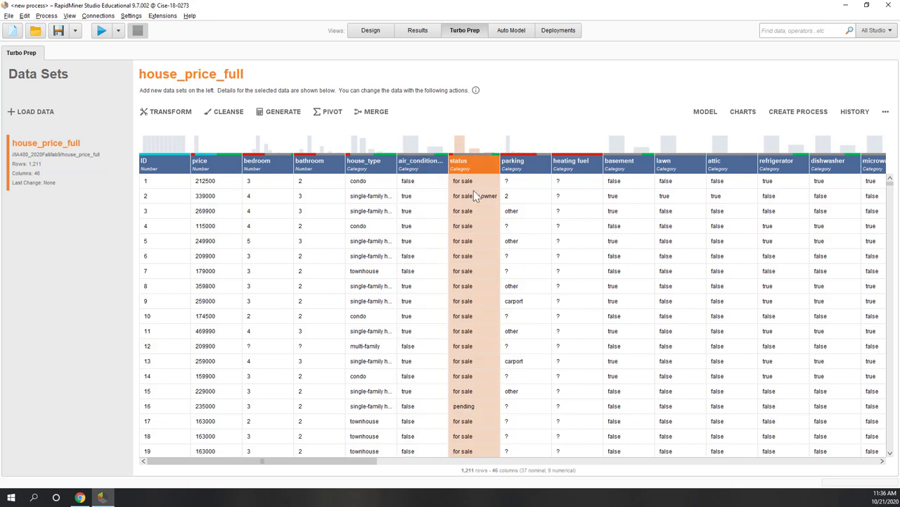
Replace "for sale by owner" with "for sale" in the status column and commit the transformation
{"action": "left_click", "coordinate": [471, 164]}
{"action": "right_click", "coordinate": [484, 168]}
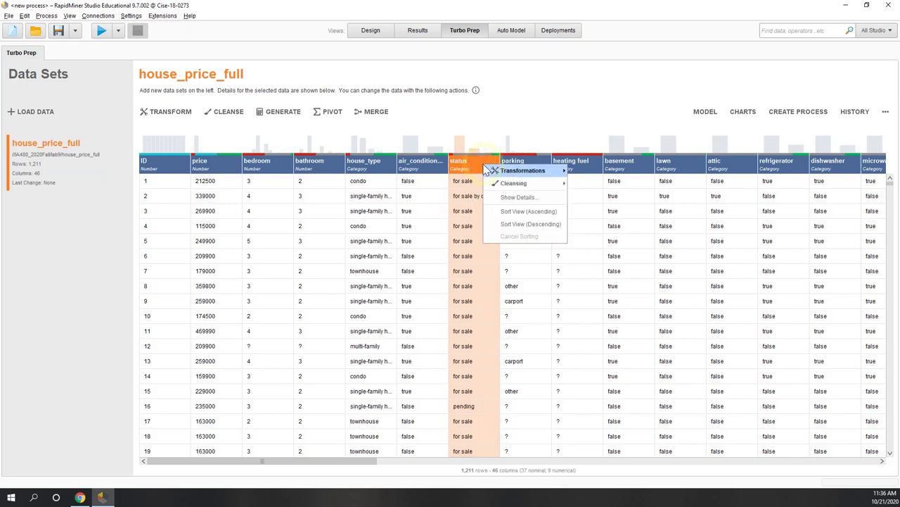
{"action": "mouse_move", "coordinate": [487, 171]}
{"action": "key", "text": "Right"}
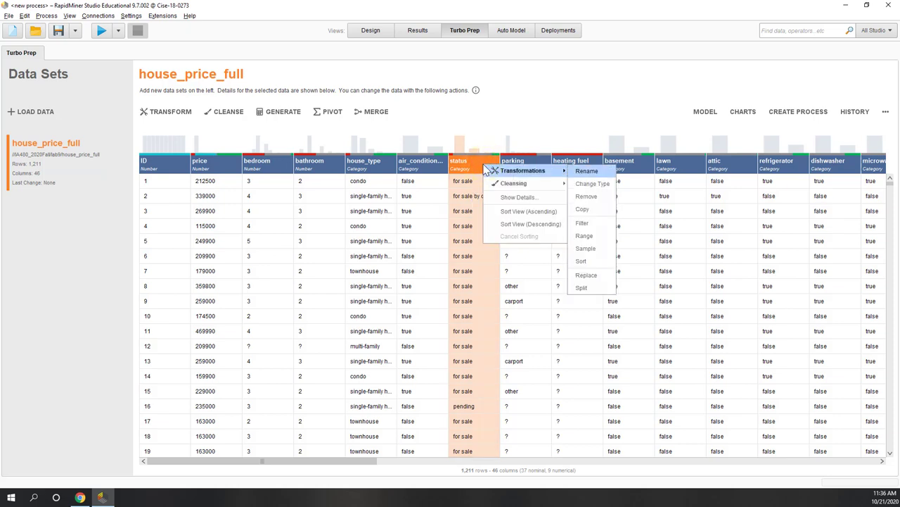
{"action": "left_click", "coordinate": [596, 275]}
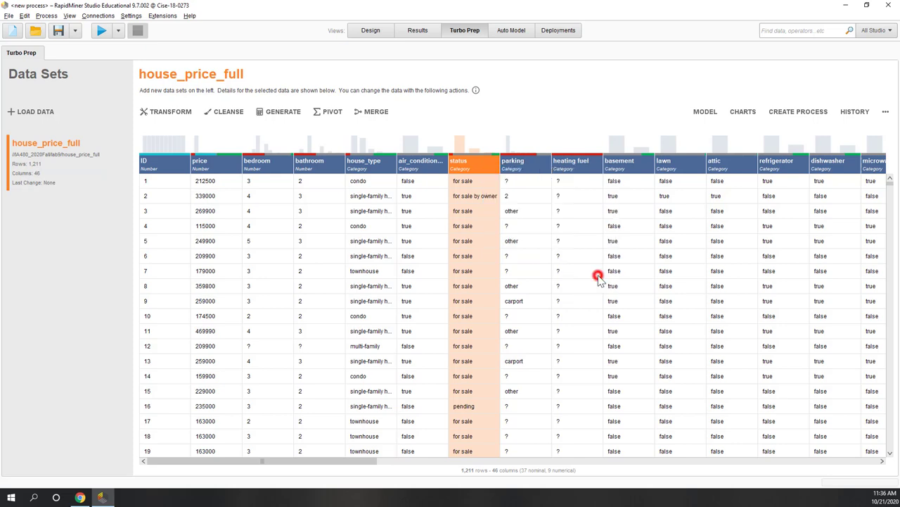
{"action": "left_click", "coordinate": [58, 349]}
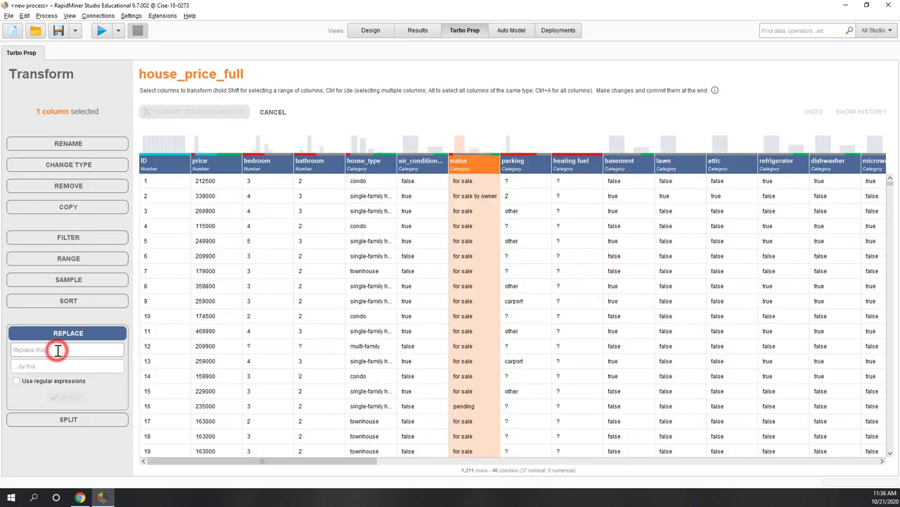
{"action": "type", "text": "for sale"}
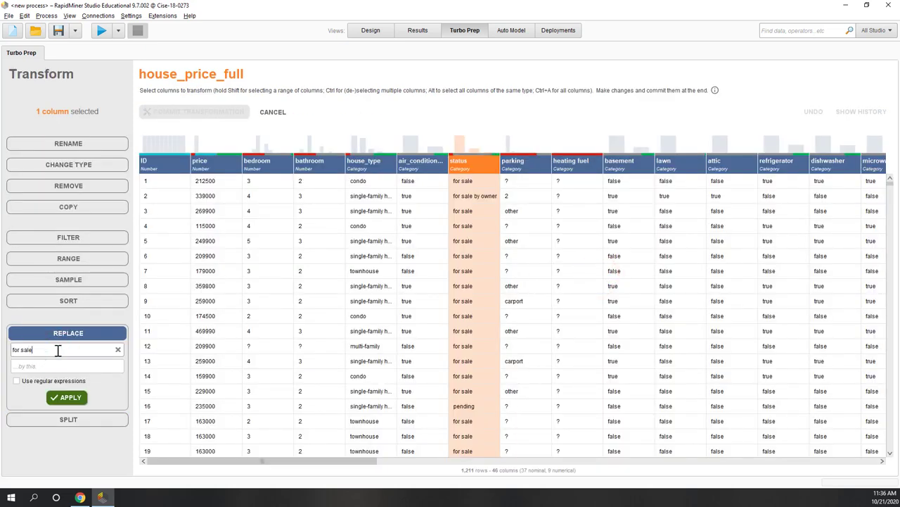
{"action": "type", "text": " by owner"}
{"action": "left_click", "coordinate": [52, 366]}
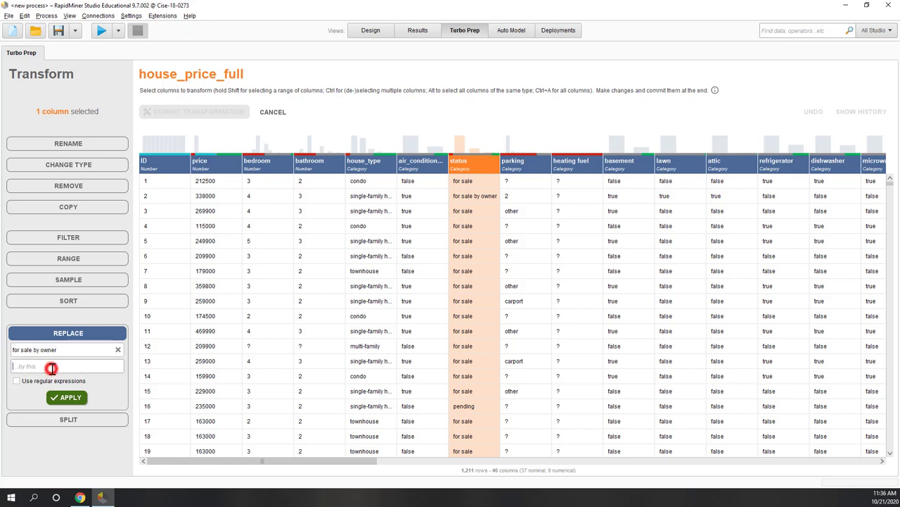
{"action": "type", "text": "for sale"}
{"action": "left_click", "coordinate": [63, 398]}
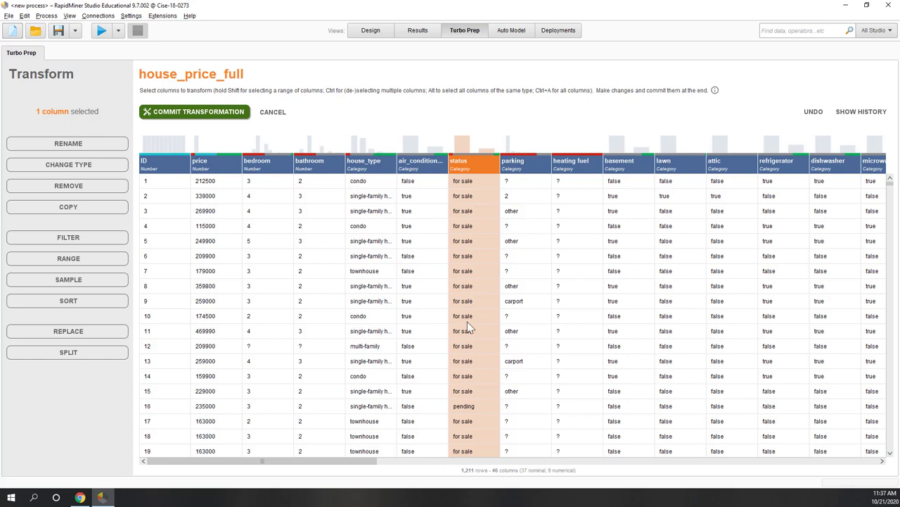
{"action": "left_click", "coordinate": [188, 112]}
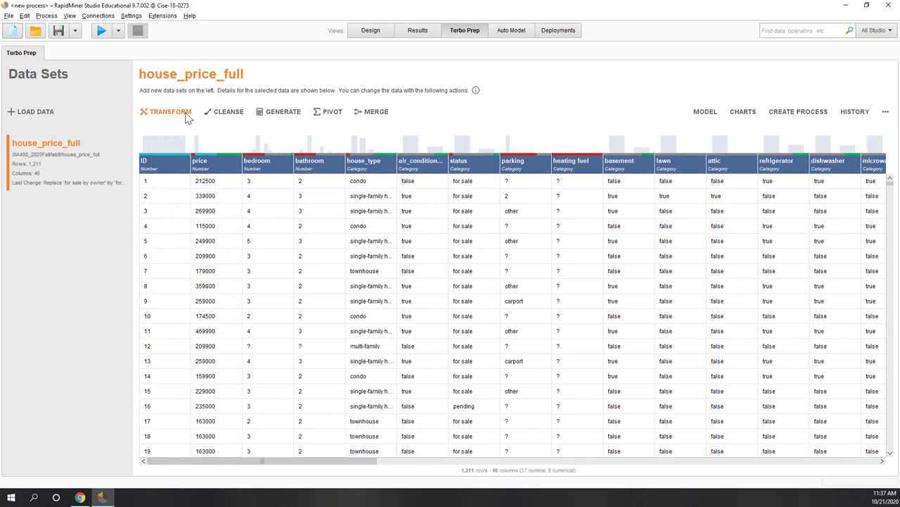
Start Auto Cleansing on house_price_full and define the status column as the prediction target
{"action": "left_click", "coordinate": [223, 113]}
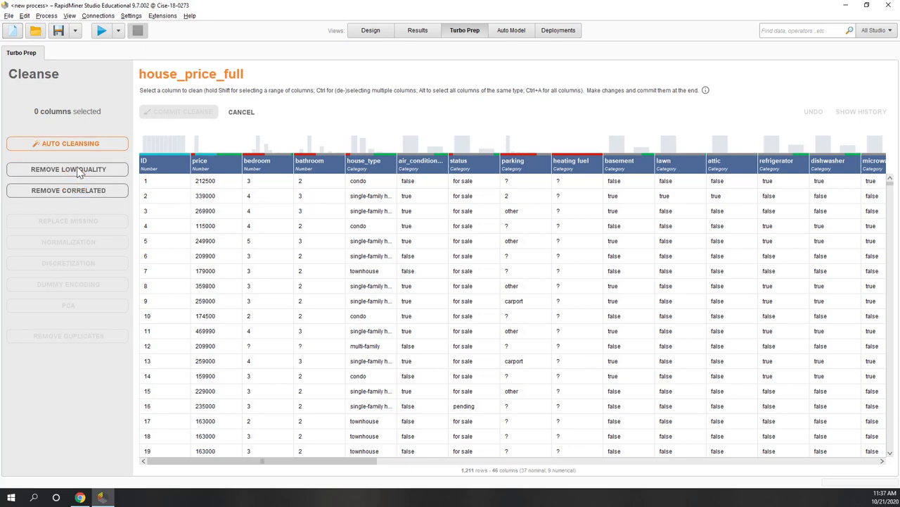
{"action": "left_click", "coordinate": [77, 145]}
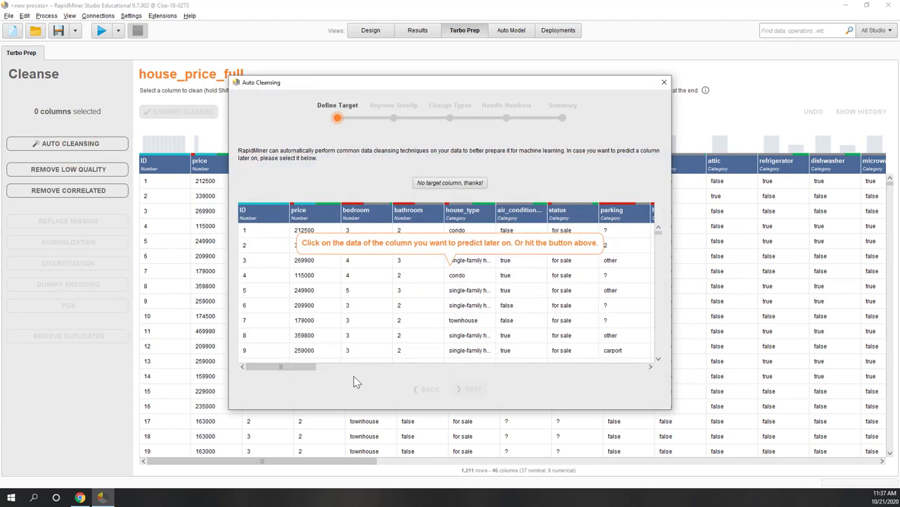
{"action": "left_click", "coordinate": [572, 215]}
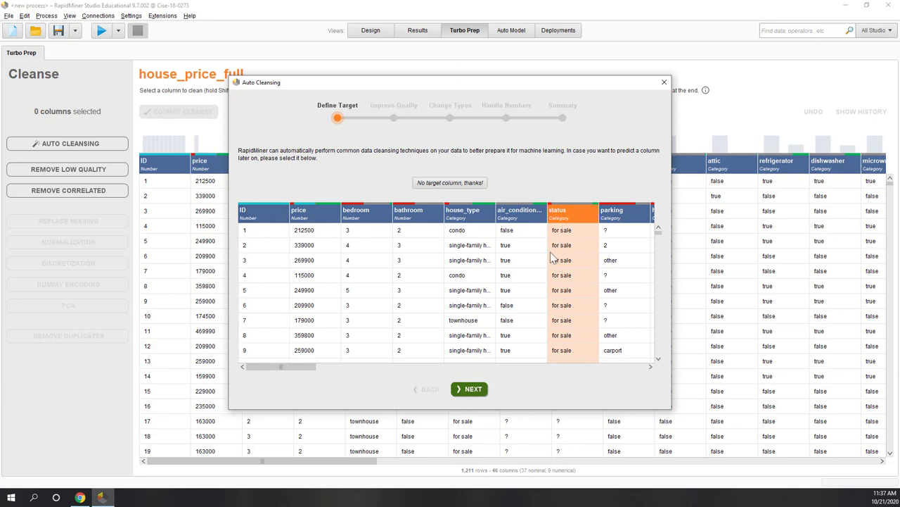
{"action": "left_click", "coordinate": [475, 392]}
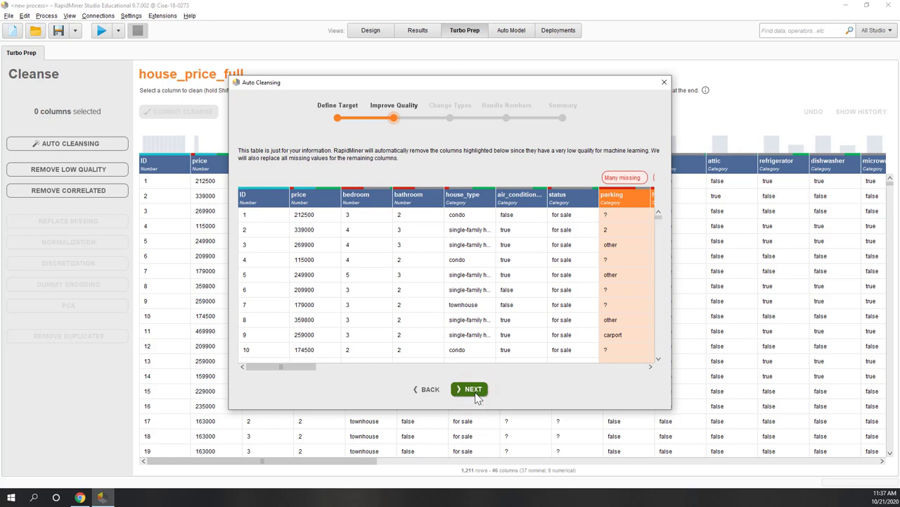
Review the low-quality columns highlighted across the table and accept their automatic removal
{"action": "left_click_drag", "start_coordinate": [314, 366], "coordinate": [373, 366]}
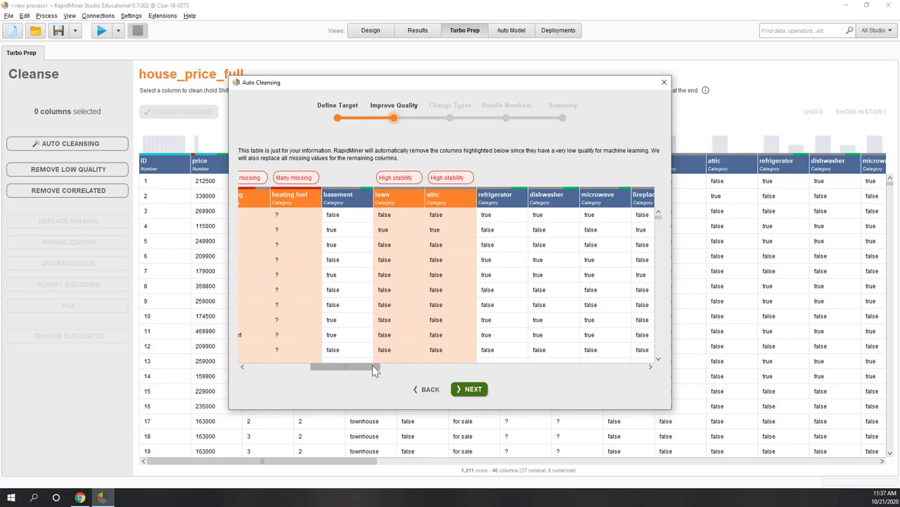
{"action": "left_click_drag", "start_coordinate": [373, 366], "coordinate": [631, 371]}
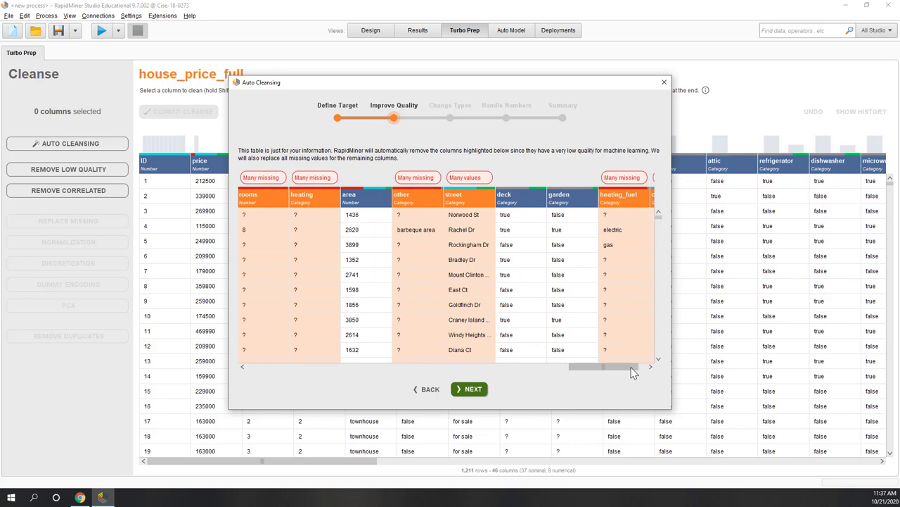
{"action": "left_click", "coordinate": [471, 392]}
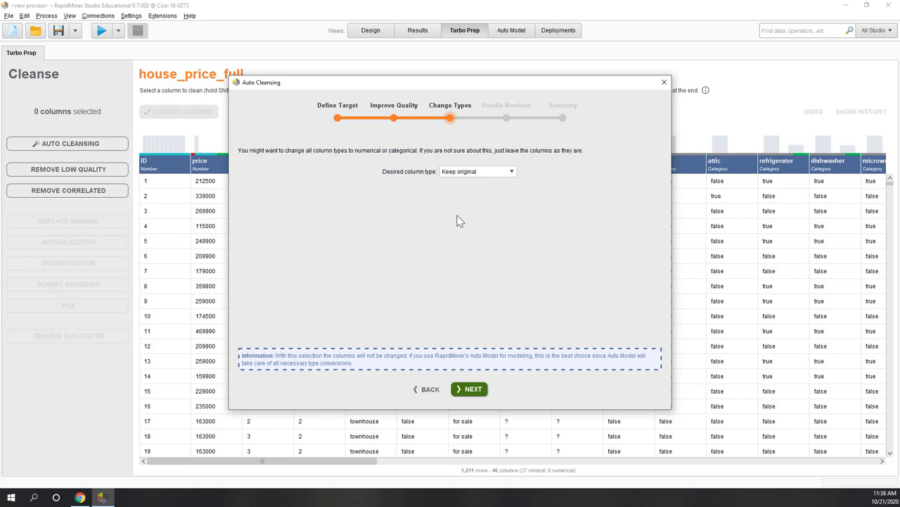
Keep the original column types, leave PCA and normalization off, and apply the auto cleansing
{"action": "left_click", "coordinate": [505, 173]}
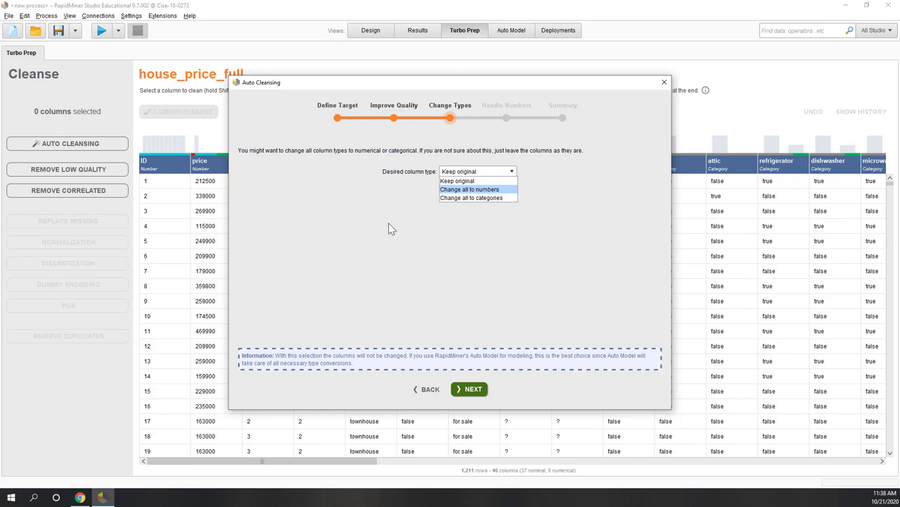
{"action": "left_click", "coordinate": [353, 235]}
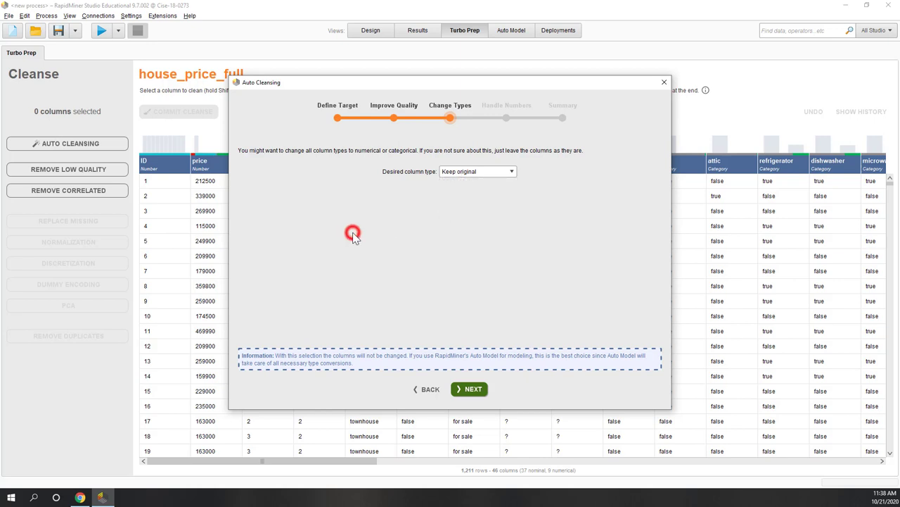
{"action": "left_click", "coordinate": [469, 391]}
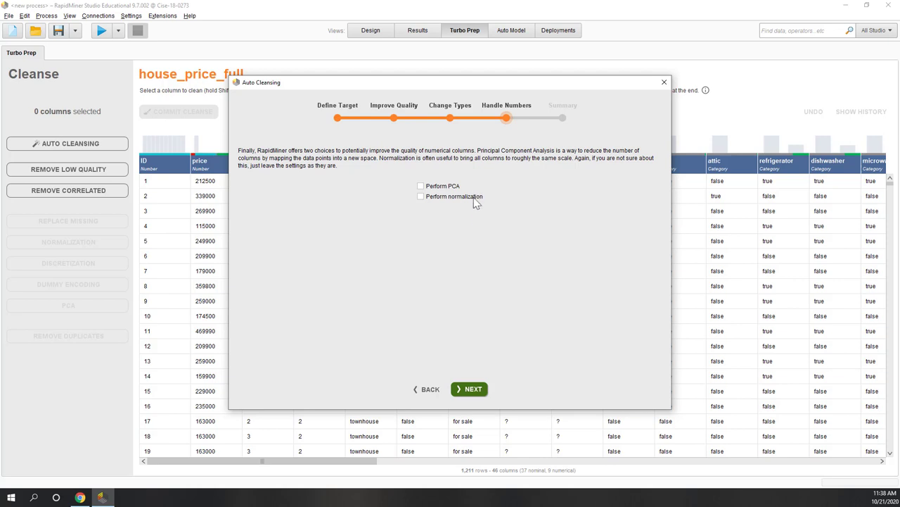
{"action": "left_click", "coordinate": [469, 389]}
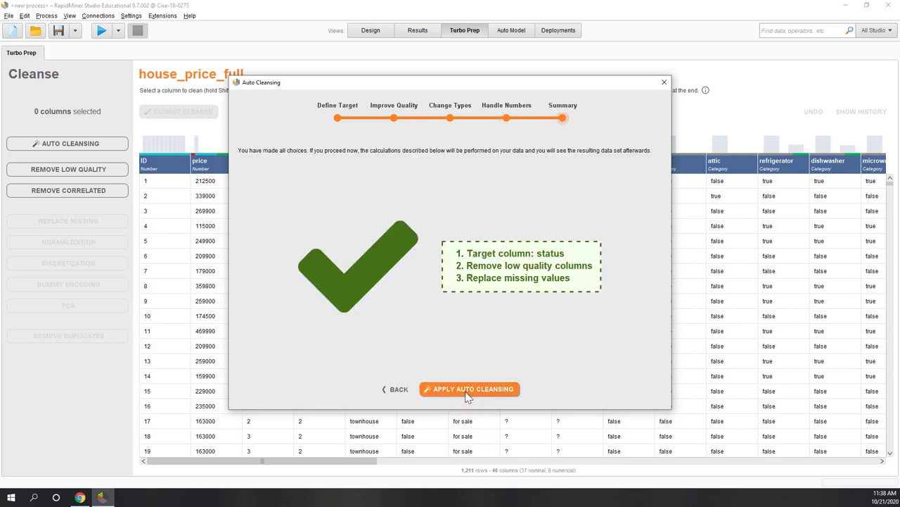
{"action": "left_click", "coordinate": [468, 394]}
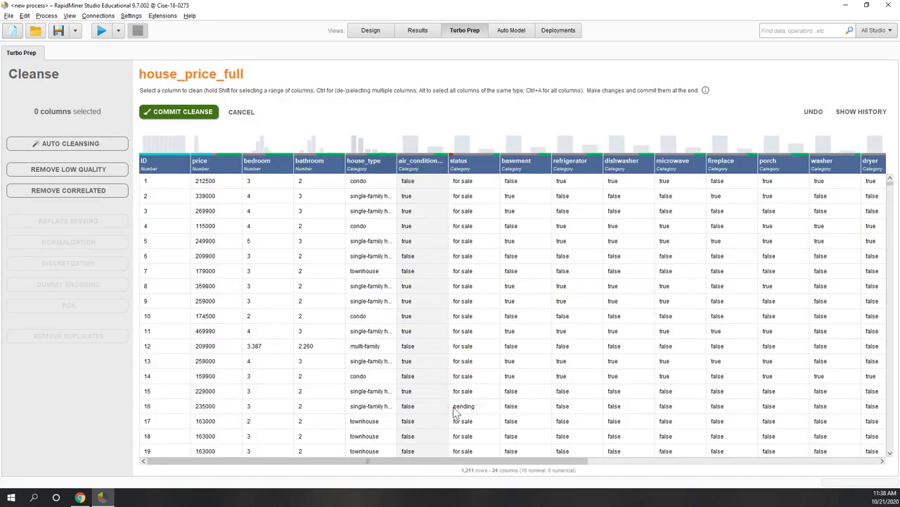
Review the status values in the cleansed rows, commit the cleansing, and check the remaining columns of house_price_full
{"action": "left_click_drag", "start_coordinate": [415, 462], "coordinate": [392, 467]}
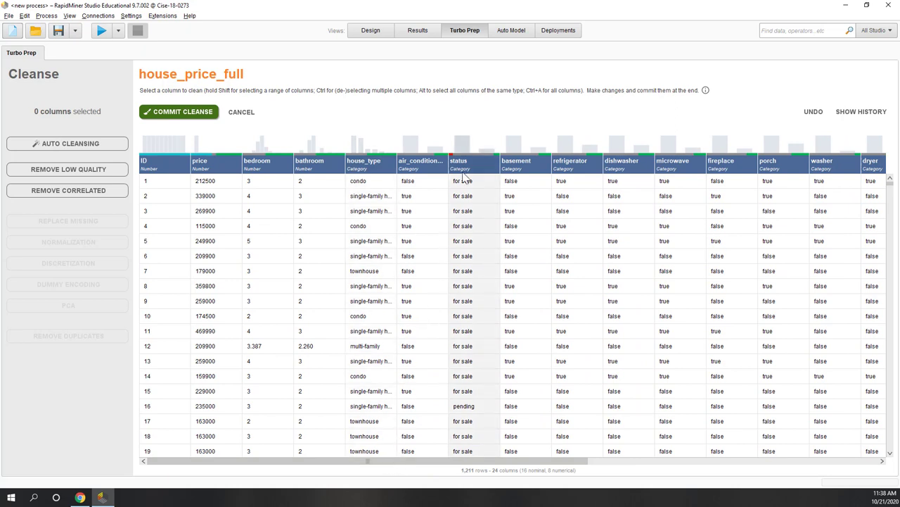
{"action": "scroll", "coordinate": [475, 341], "scroll_direction": "down", "scroll_amount": 5}
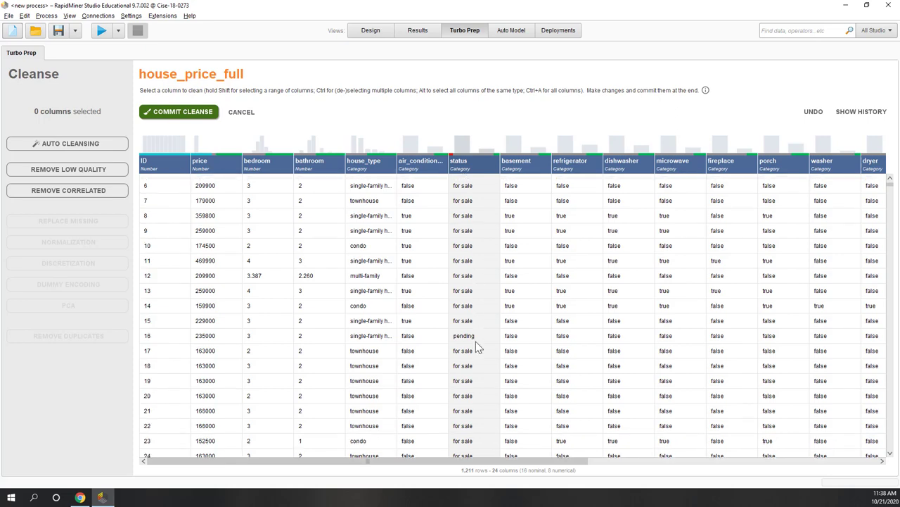
{"action": "scroll", "coordinate": [475, 345], "scroll_direction": "down", "scroll_amount": 11}
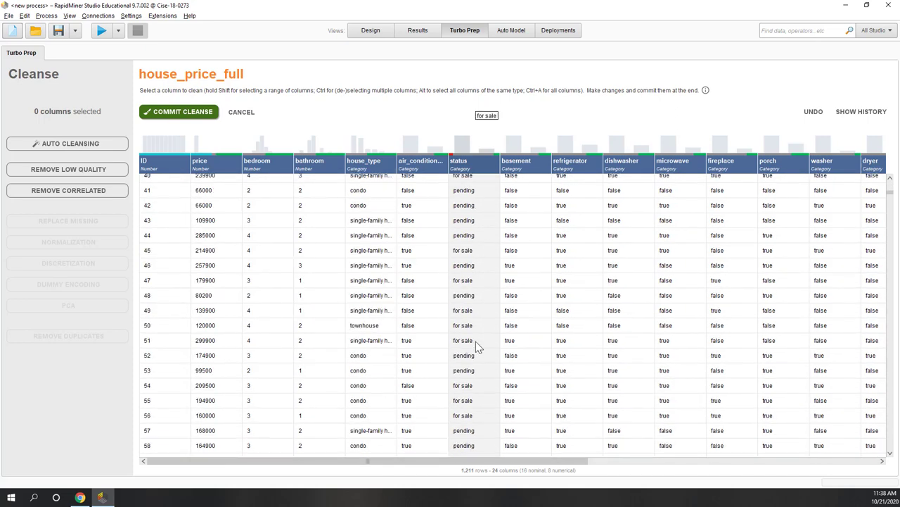
{"action": "scroll", "coordinate": [476, 345], "scroll_direction": "down", "scroll_amount": 6}
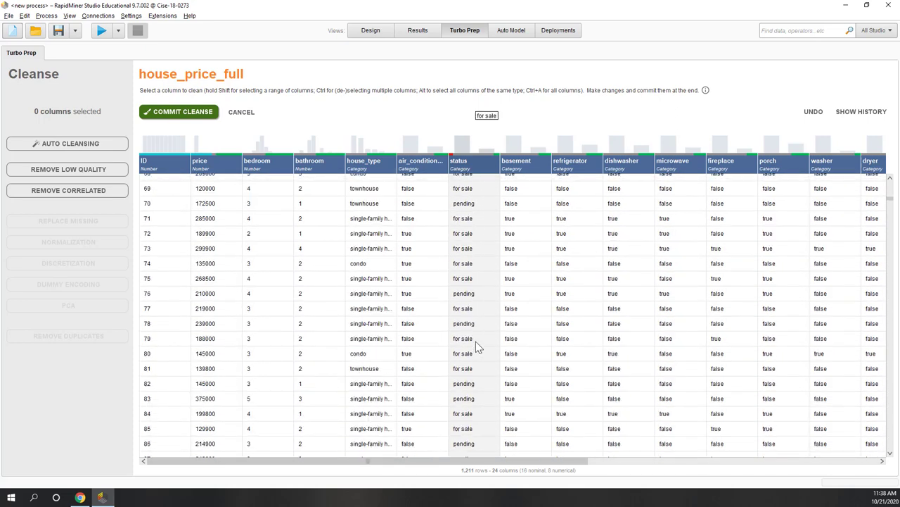
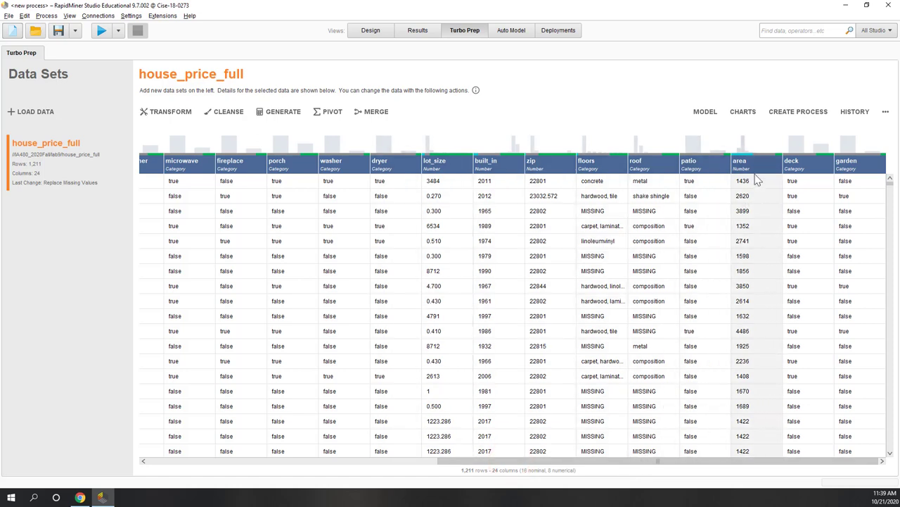
{"action": "mouse_move", "coordinate": [757, 181]}
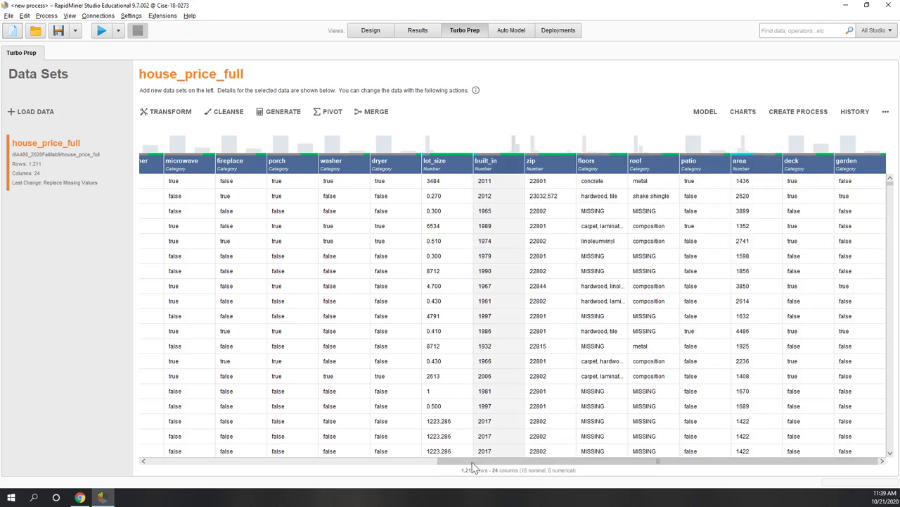
{"action": "left_click_drag", "start_coordinate": [471, 461], "coordinate": [171, 461]}
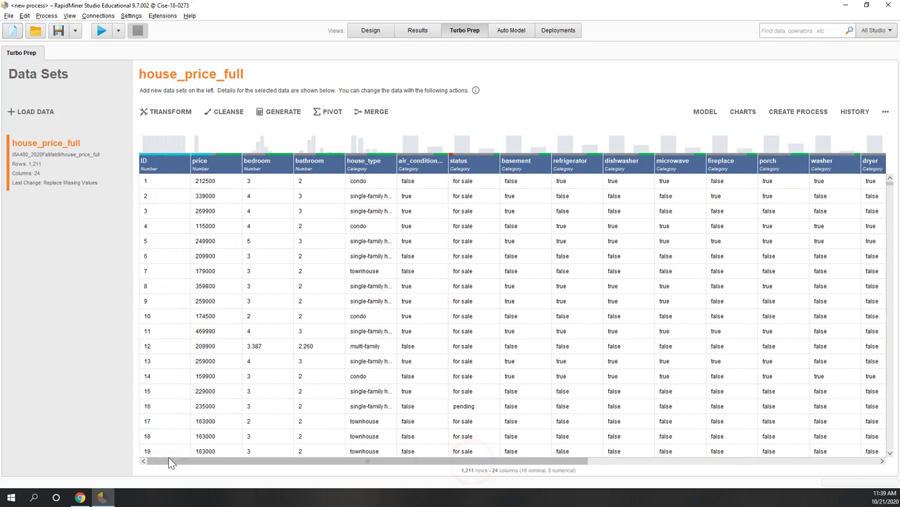
Define a generated column named unit_price with the formula [price]/[area] and update its preview
{"action": "left_click", "coordinate": [274, 112]}
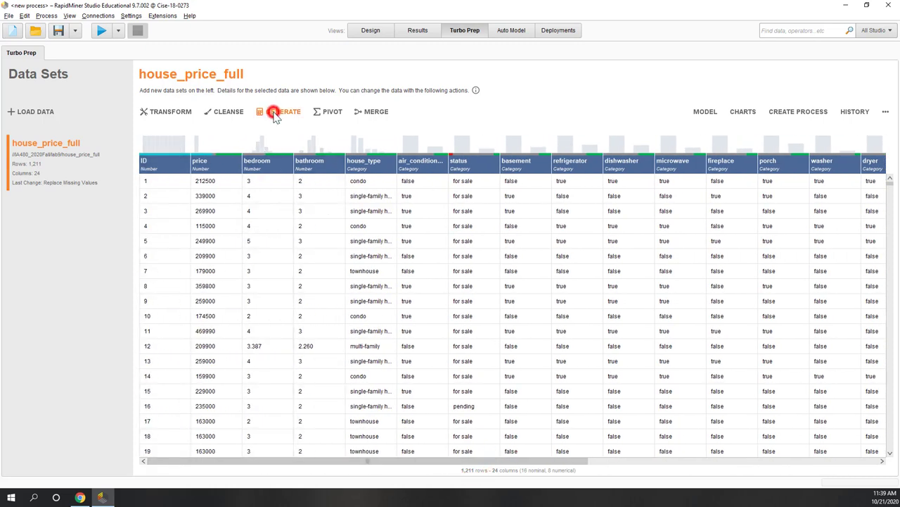
{"action": "left_click", "coordinate": [251, 141]}
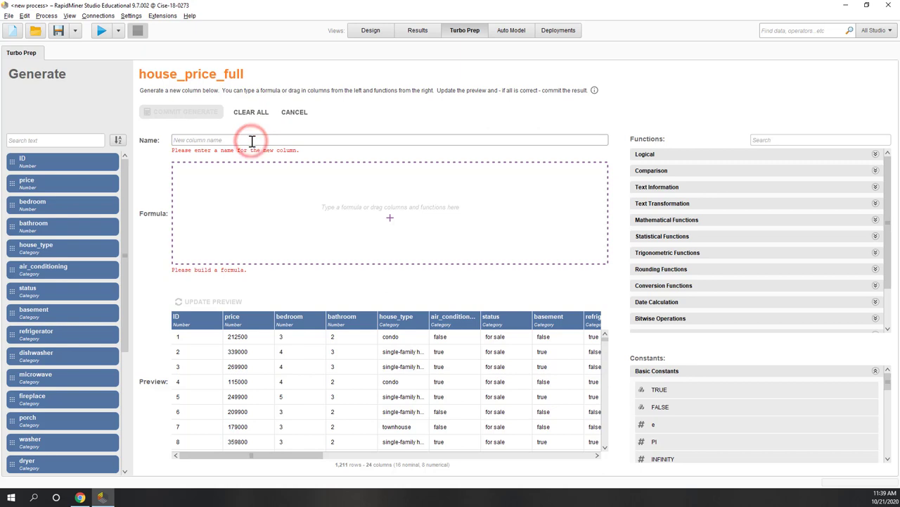
{"action": "type", "text": "unit_price"}
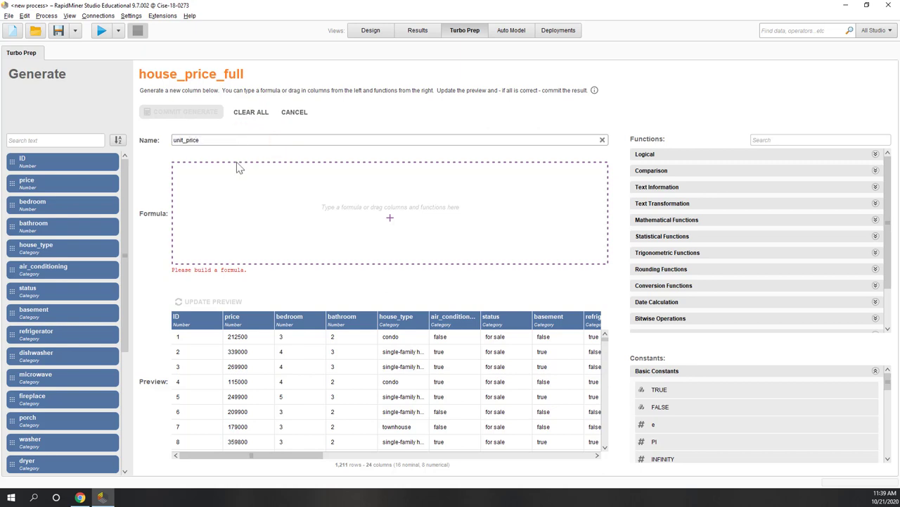
{"action": "left_click", "coordinate": [222, 182]}
{"action": "left_click", "coordinate": [54, 183]}
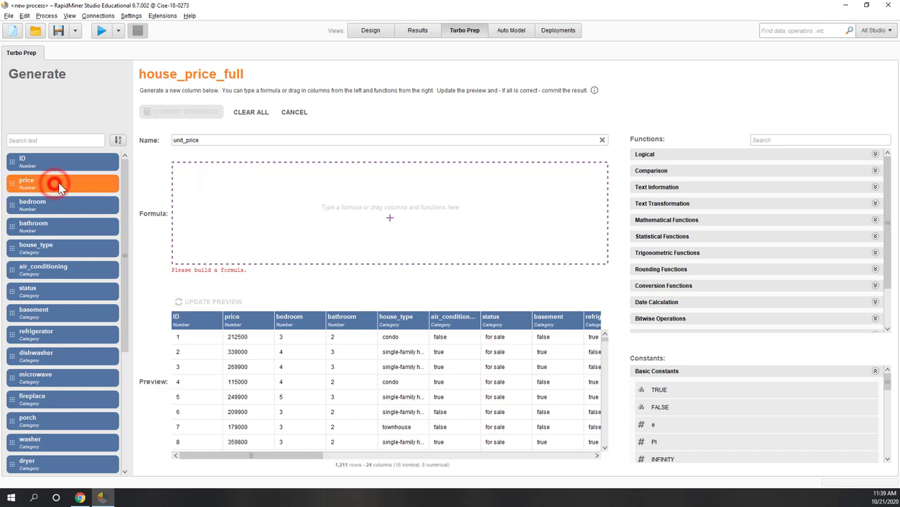
{"action": "left_click_drag", "start_coordinate": [60, 183], "coordinate": [245, 177]}
{"action": "type", "text": "/"}
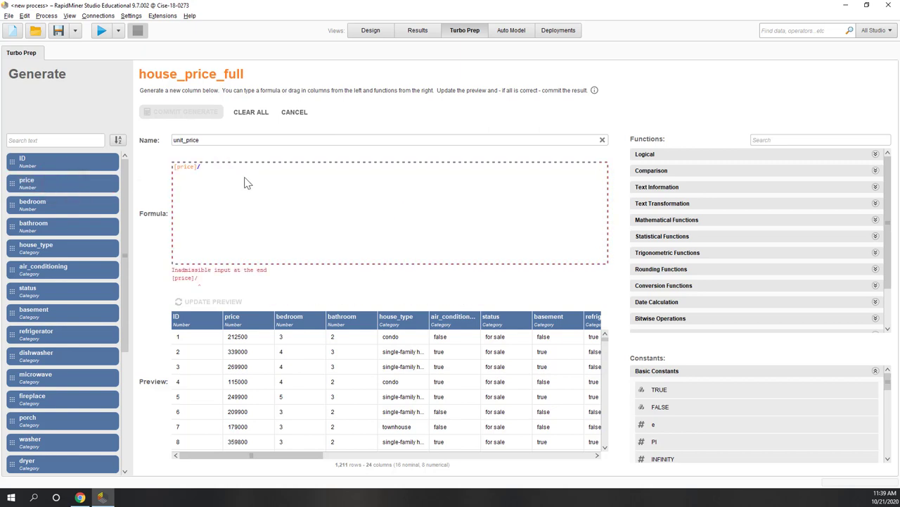
{"action": "scroll", "coordinate": [65, 263], "scroll_direction": "down", "scroll_amount": 5}
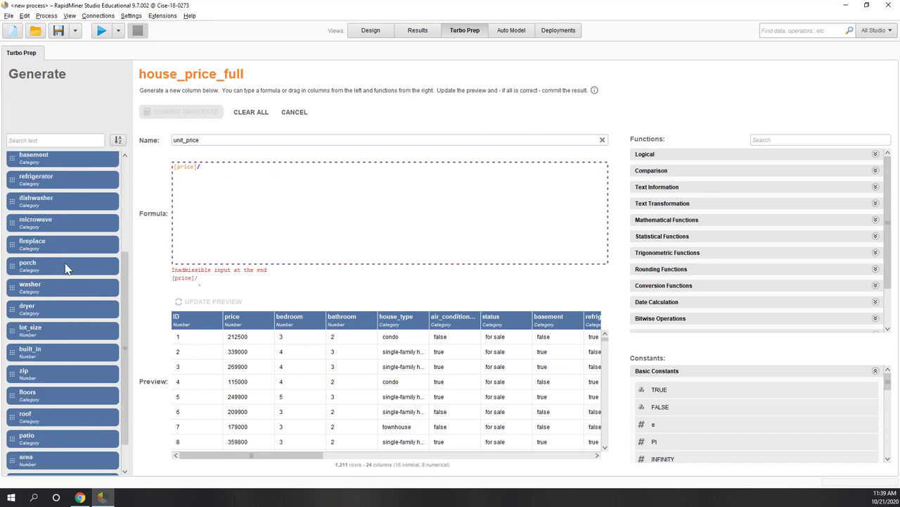
{"action": "left_click_drag", "start_coordinate": [62, 420], "coordinate": [306, 195]}
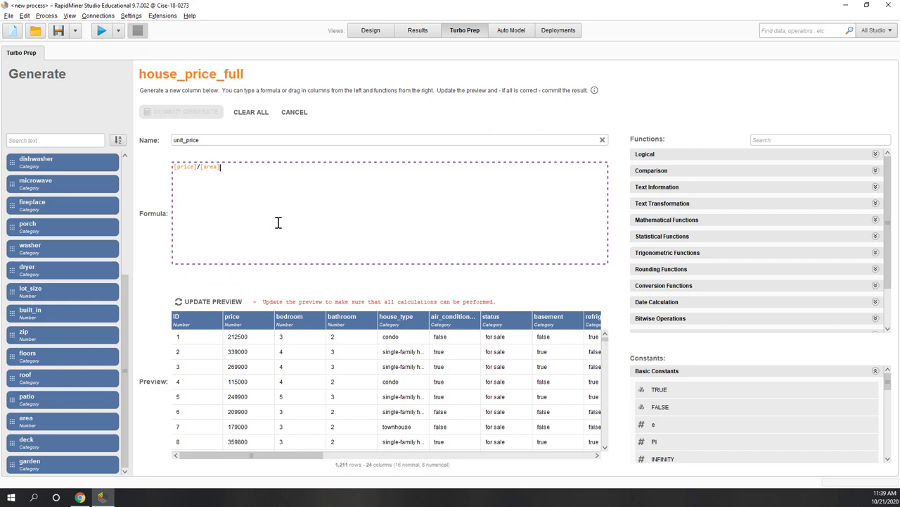
{"action": "left_click", "coordinate": [202, 302]}
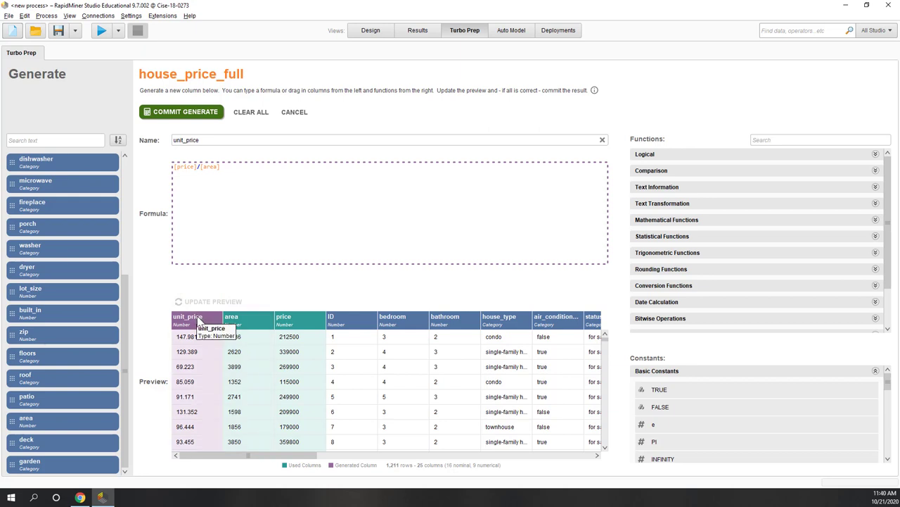
Check the unit_price values in the preview and commit the generated column to the data set
{"action": "scroll", "coordinate": [221, 389], "scroll_direction": "down", "scroll_amount": 2}
{"action": "scroll", "coordinate": [221, 386], "scroll_direction": "down", "scroll_amount": 4}
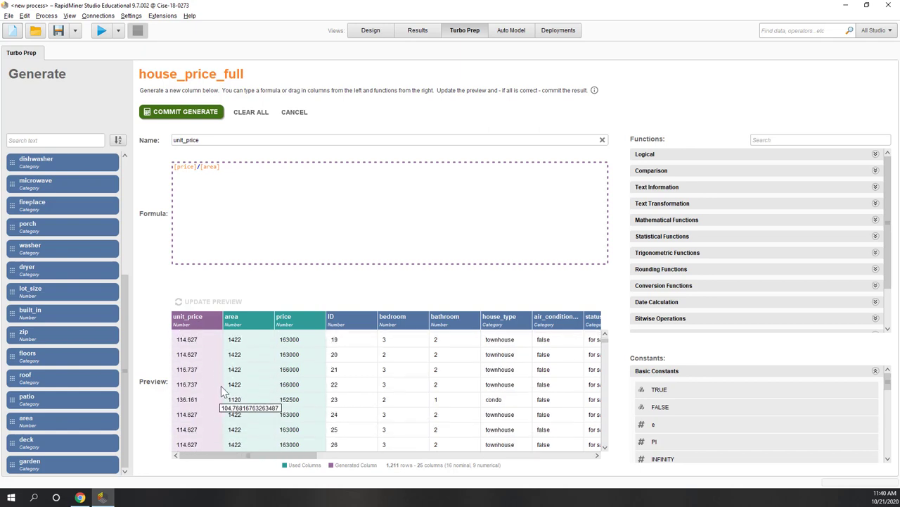
{"action": "scroll", "coordinate": [221, 385], "scroll_direction": "up", "scroll_amount": 6}
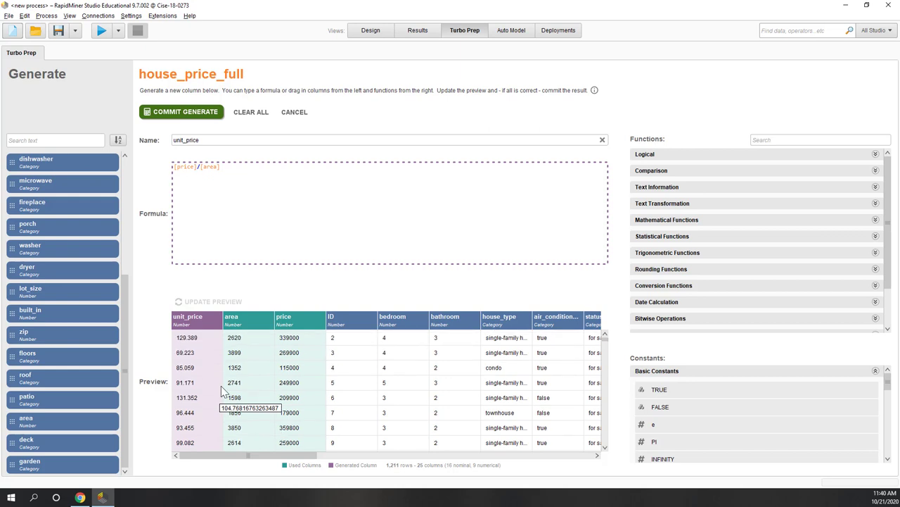
{"action": "scroll", "coordinate": [221, 388], "scroll_direction": "up", "scroll_amount": 1}
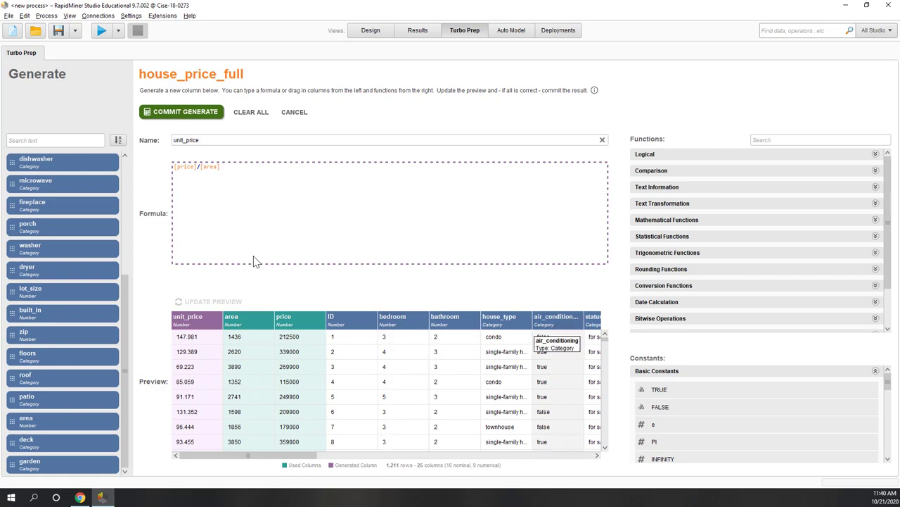
{"action": "left_click", "coordinate": [205, 115]}
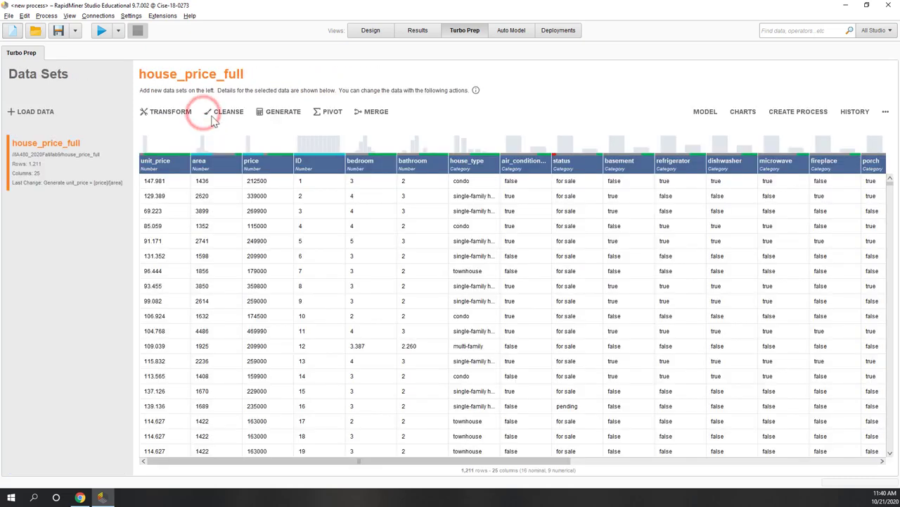
Inspect the lot_size column for inconsistent values across the rows of house_price_full
{"action": "scroll", "coordinate": [603, 324], "scroll_direction": "right", "scroll_amount": 5}
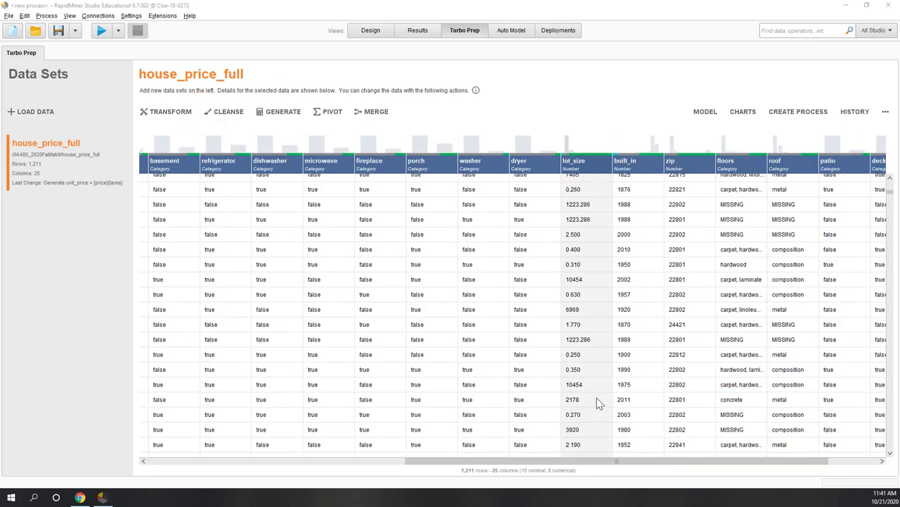
{"action": "scroll", "coordinate": [597, 401], "scroll_direction": "down", "scroll_amount": 5}
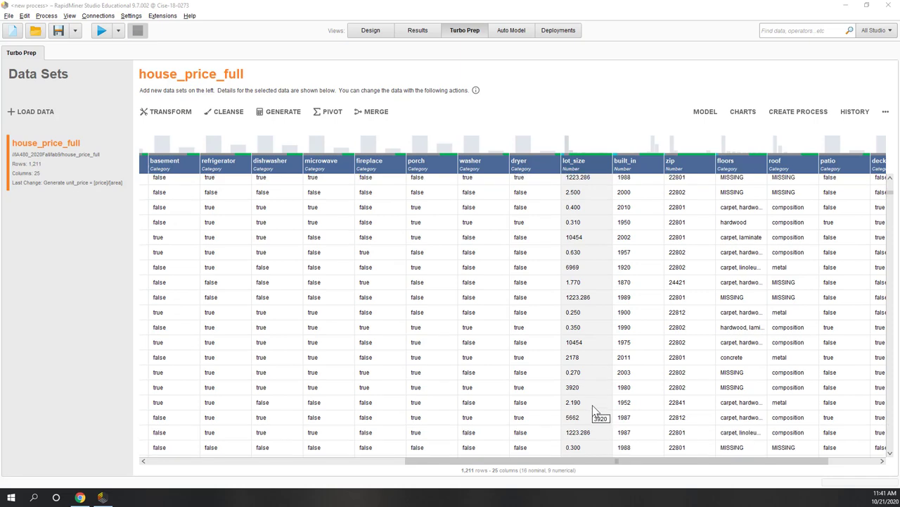
{"action": "scroll", "coordinate": [593, 410], "scroll_direction": "down", "scroll_amount": 10}
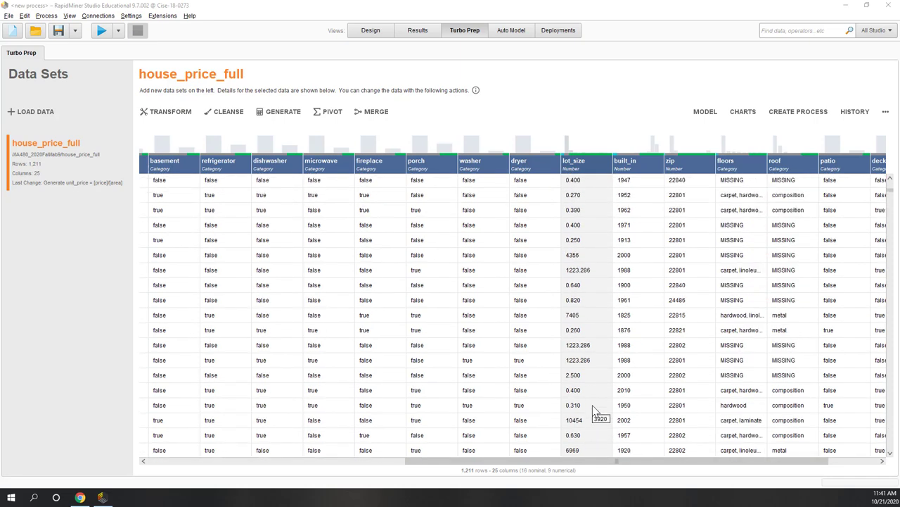
{"action": "scroll", "coordinate": [593, 410], "scroll_direction": "up", "scroll_amount": 2}
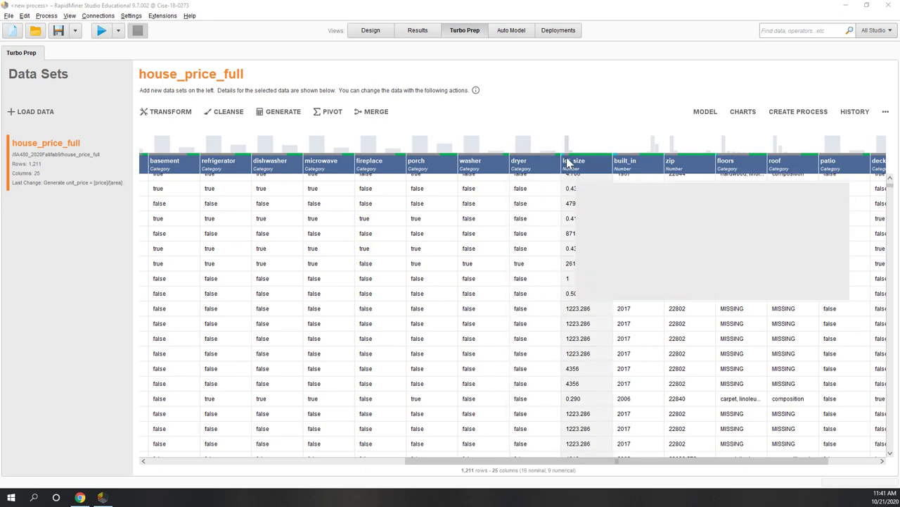
Examine the lot_size values further down the rows for entries recorded in different measurement units
{"action": "mouse_move", "coordinate": [567, 148]}
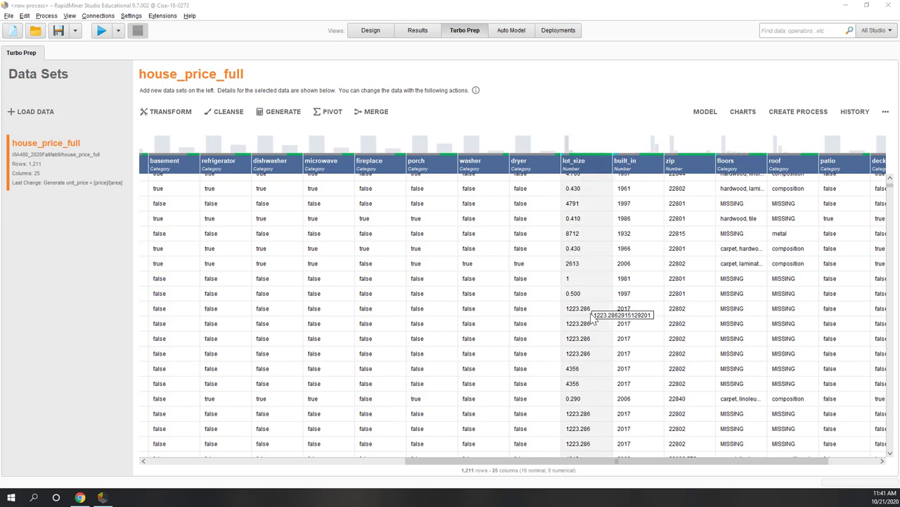
{"action": "scroll", "coordinate": [574, 351], "scroll_direction": "down", "scroll_amount": 2}
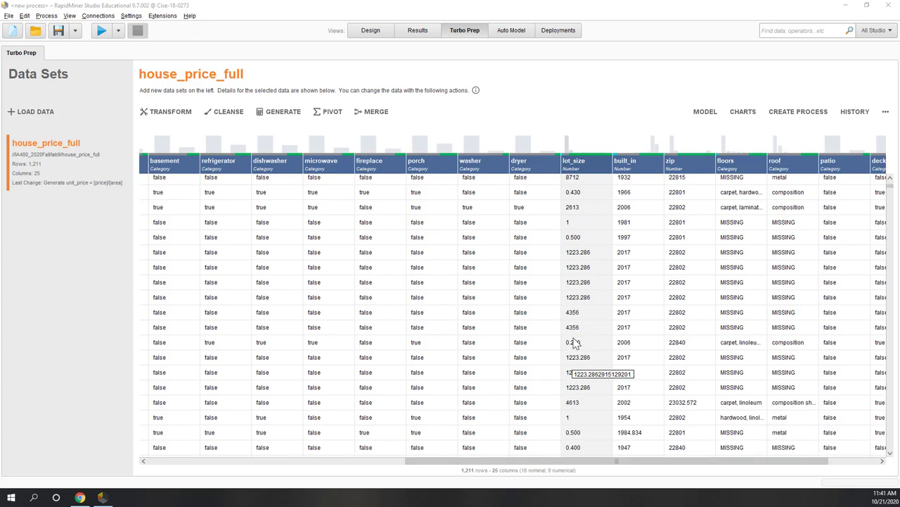
{"action": "scroll", "coordinate": [574, 313], "scroll_direction": "down", "scroll_amount": 8}
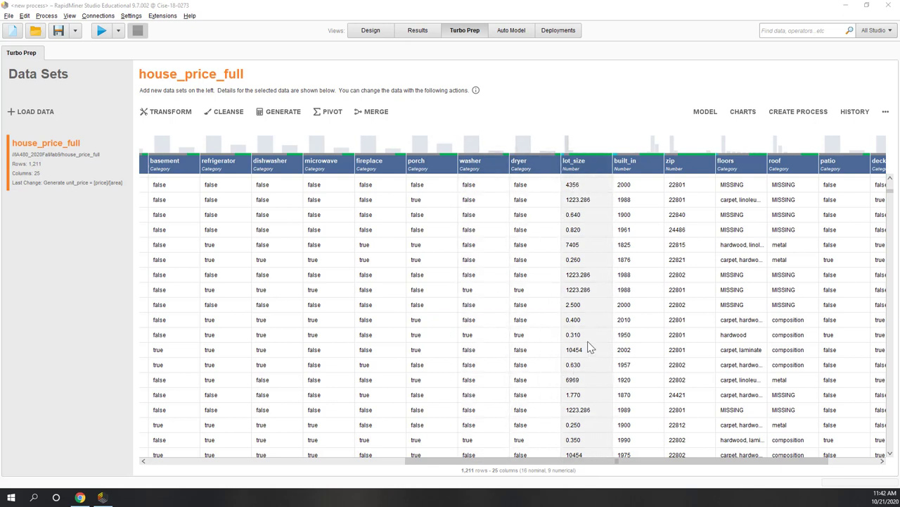
{"action": "scroll", "coordinate": [588, 343], "scroll_direction": "down", "scroll_amount": 3}
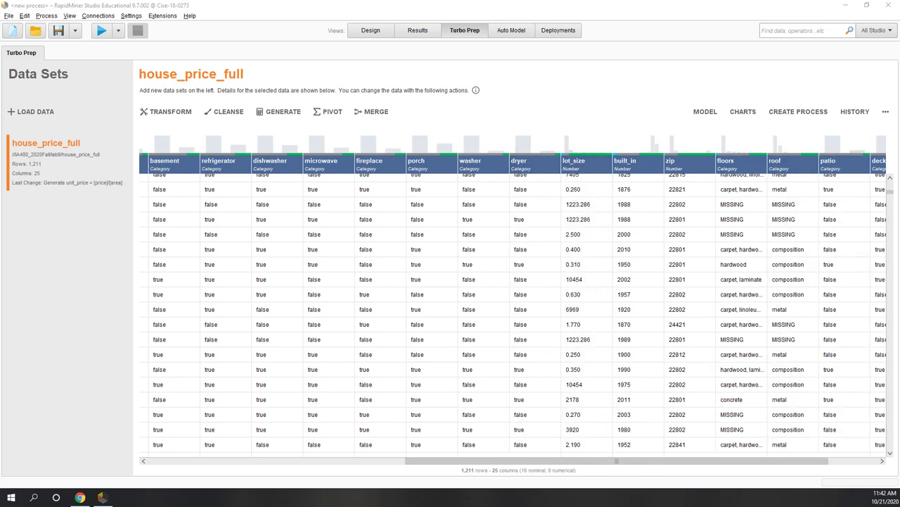
{"action": "scroll", "coordinate": [824, 261], "scroll_direction": "right", "scroll_amount": 3}
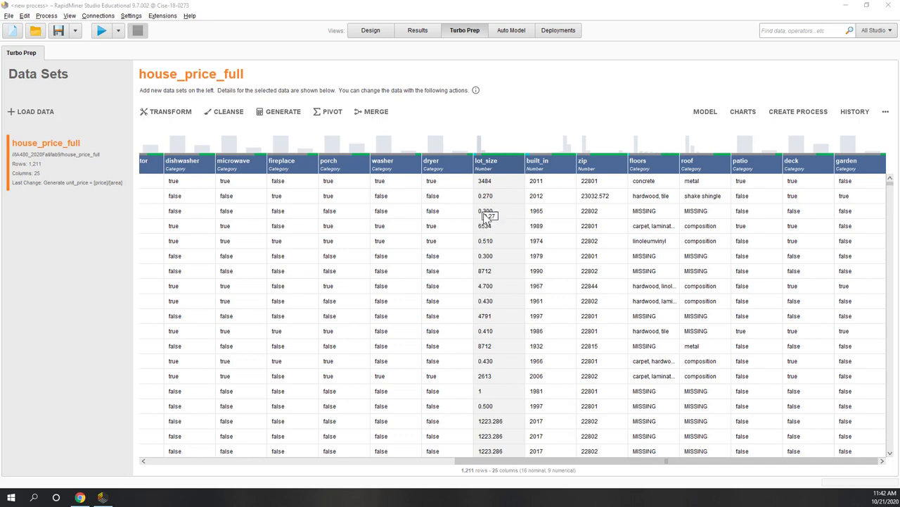
{"action": "mouse_move", "coordinate": [490, 180]}
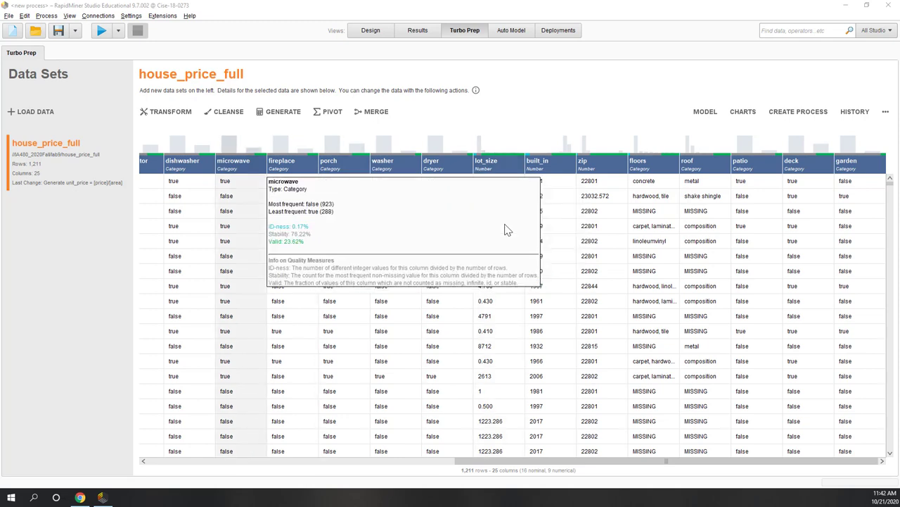
Start a generated column named correct_lot_size and insert the logical if function into its formula
{"action": "left_click", "coordinate": [271, 111]}
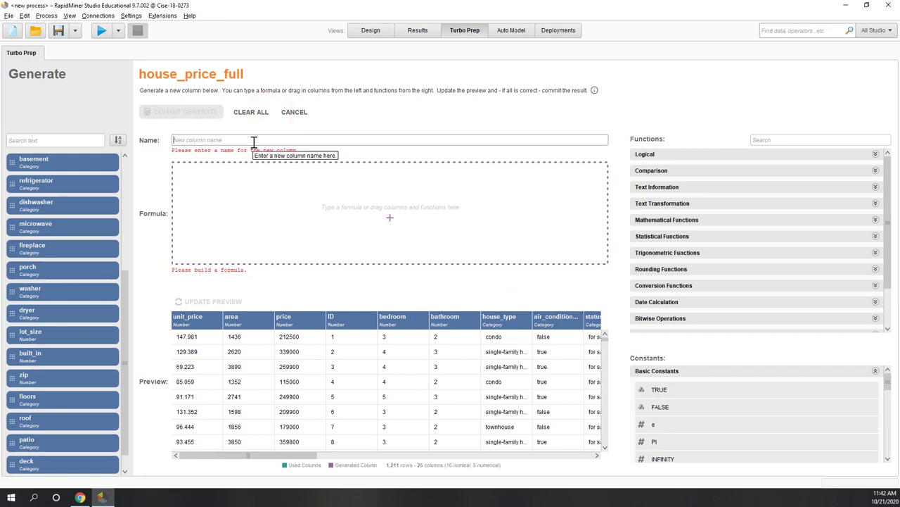
{"action": "type", "text": "correct_lot_size"}
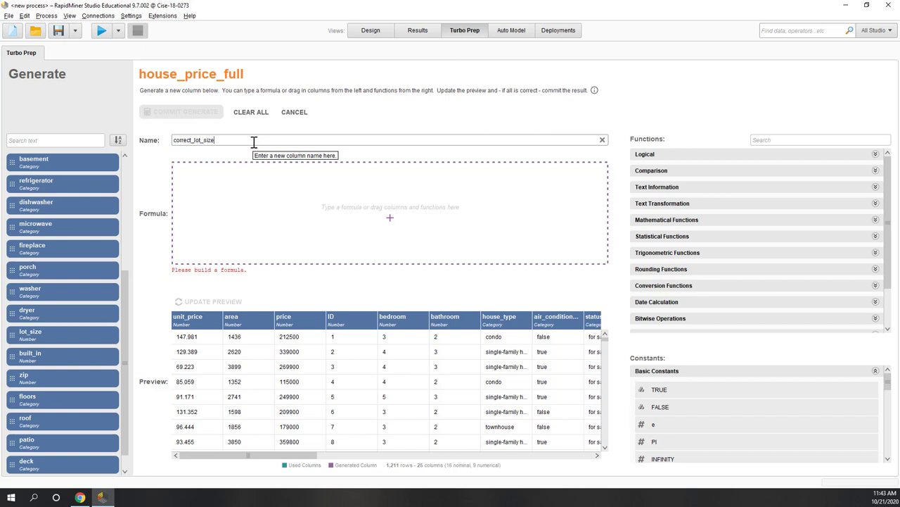
{"action": "left_click", "coordinate": [279, 229]}
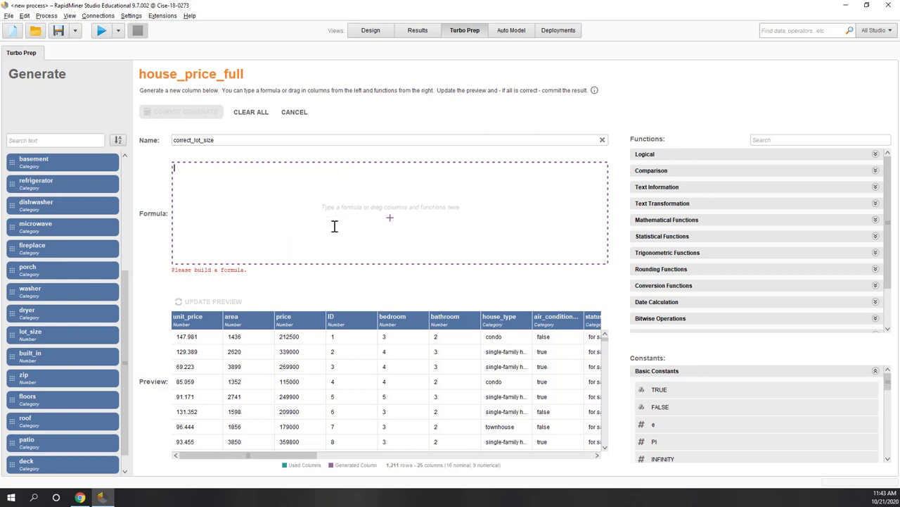
{"action": "left_click", "coordinate": [643, 156]}
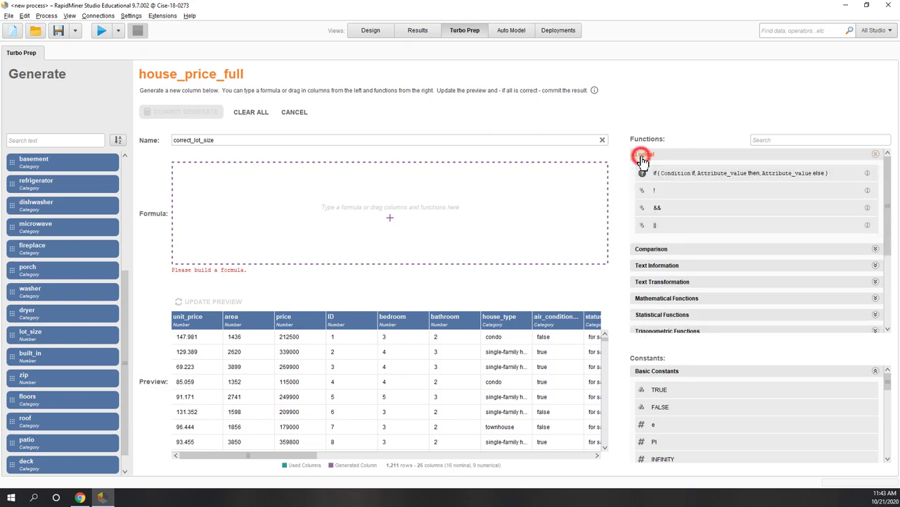
{"action": "left_click", "coordinate": [691, 174]}
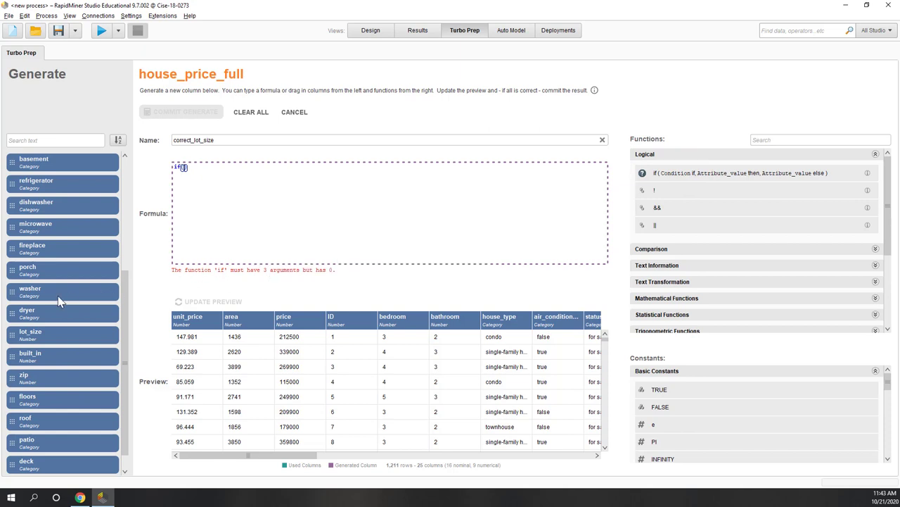
Enter [lot_size]>10 as the condition inside the if function, followed by a comma
{"action": "scroll", "coordinate": [58, 301], "scroll_direction": "down", "scroll_amount": 1}
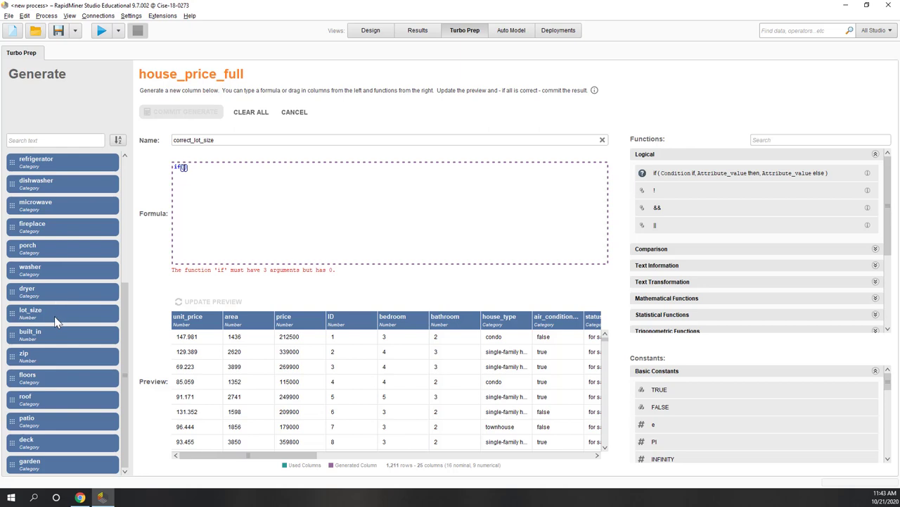
{"action": "left_click_drag", "start_coordinate": [54, 316], "coordinate": [196, 204]}
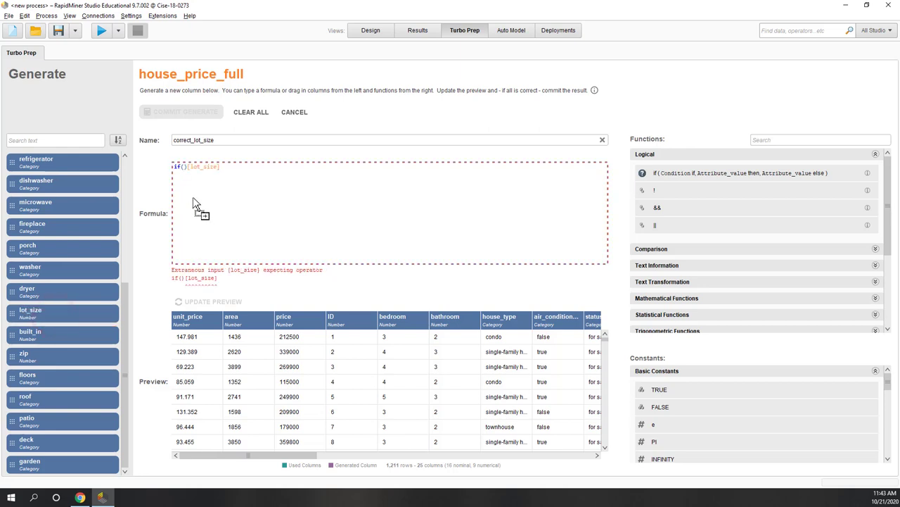
{"action": "type", "text": ">"}
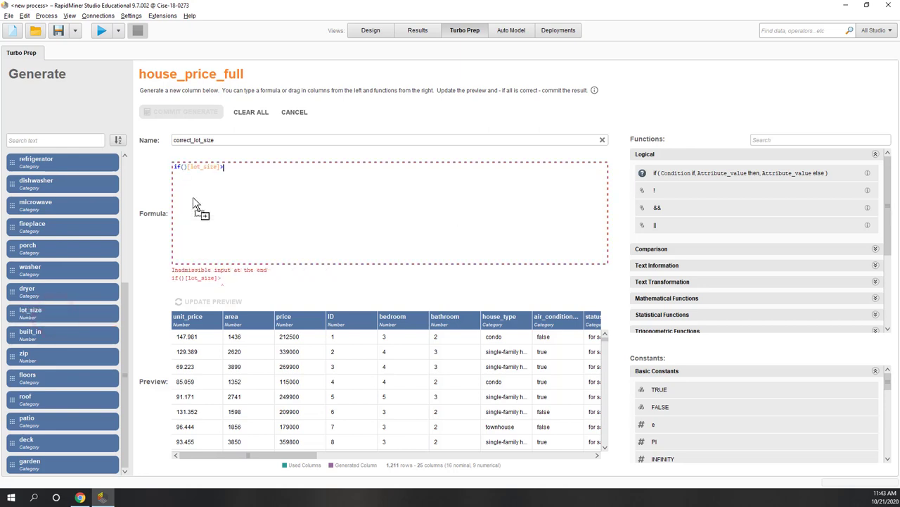
{"action": "type", "text": "10"}
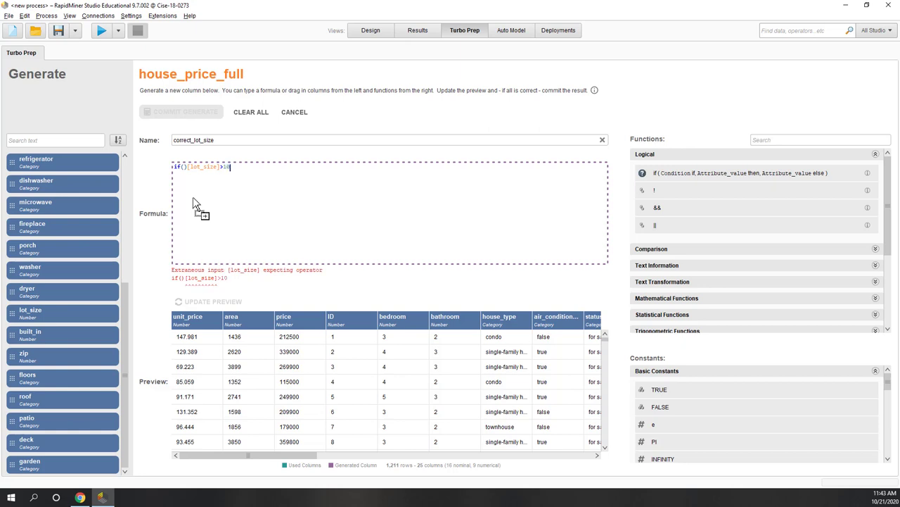
{"action": "type", "text": "00,"}
{"action": "left_click", "coordinate": [184, 166]}
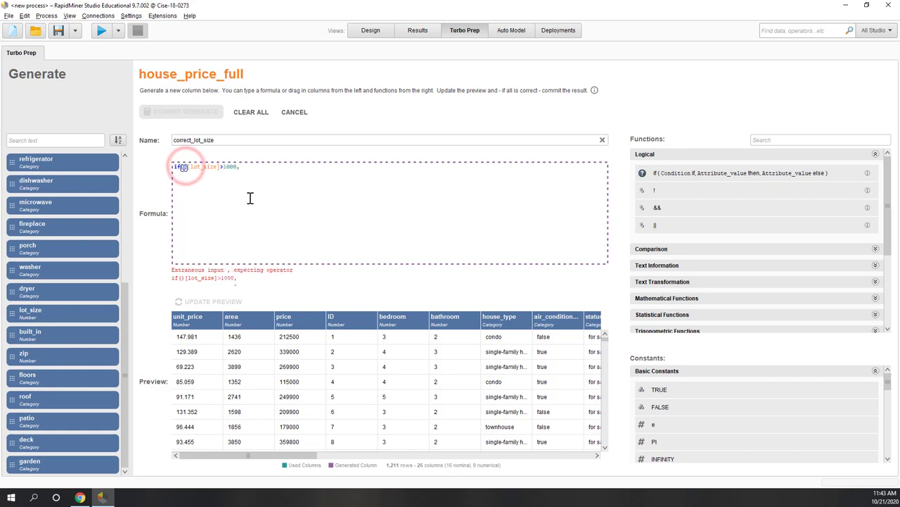
{"action": "key", "text": "Delete"}
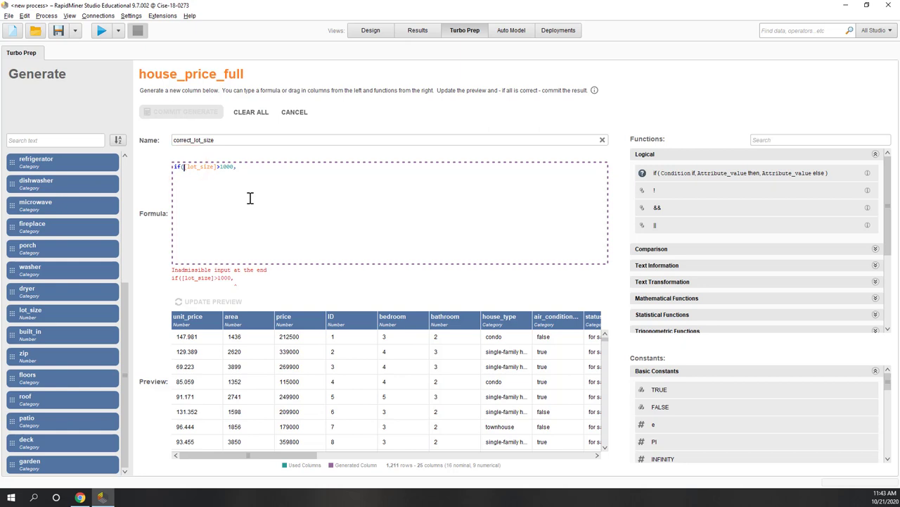
{"action": "left_click", "coordinate": [227, 166]}
{"action": "key", "text": "Delete"}
{"action": "key", "text": "Delete"}
Add the [lot_size] column as the value the formula returns when the condition is true, followed by a comma
{"action": "scroll", "coordinate": [42, 338], "scroll_direction": "up", "scroll_amount": 5}
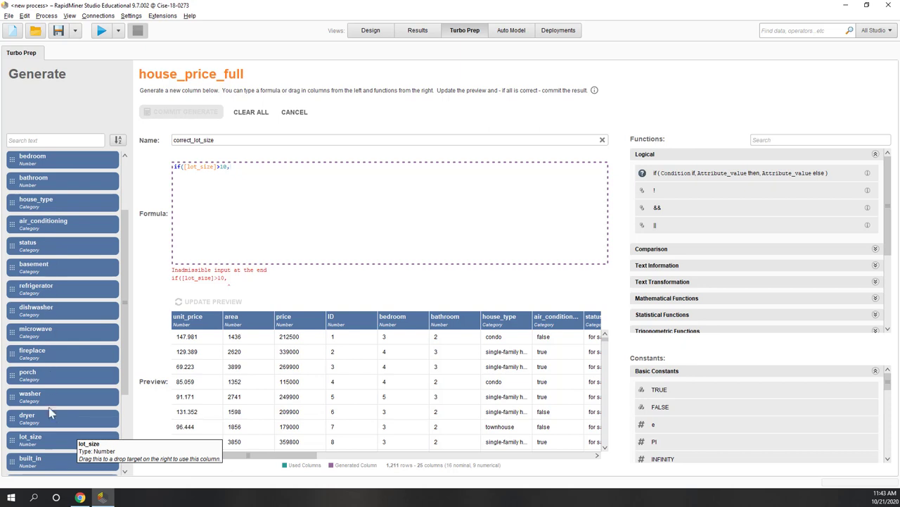
{"action": "left_click", "coordinate": [51, 441]}
{"action": "left_click_drag", "start_coordinate": [51, 441], "coordinate": [267, 215]}
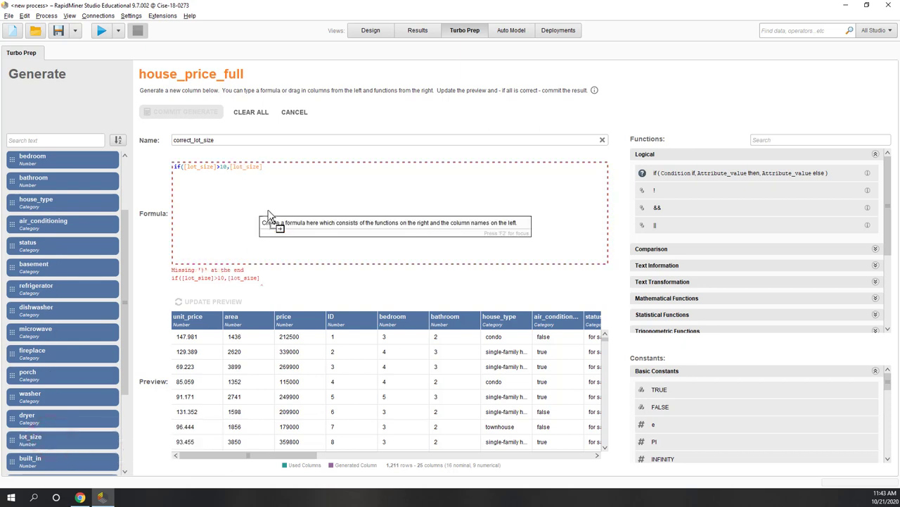
{"action": "type", "text": ","}
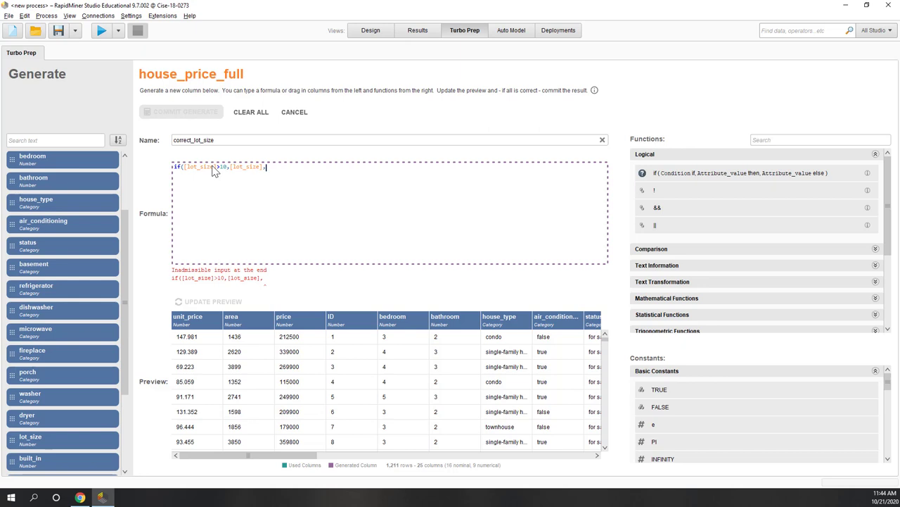
Switch to Chrome, copy the 43560 square feet per acre conversion factor, and return to RapidMiner Studio
{"action": "key", "text": "alt+Tab"}
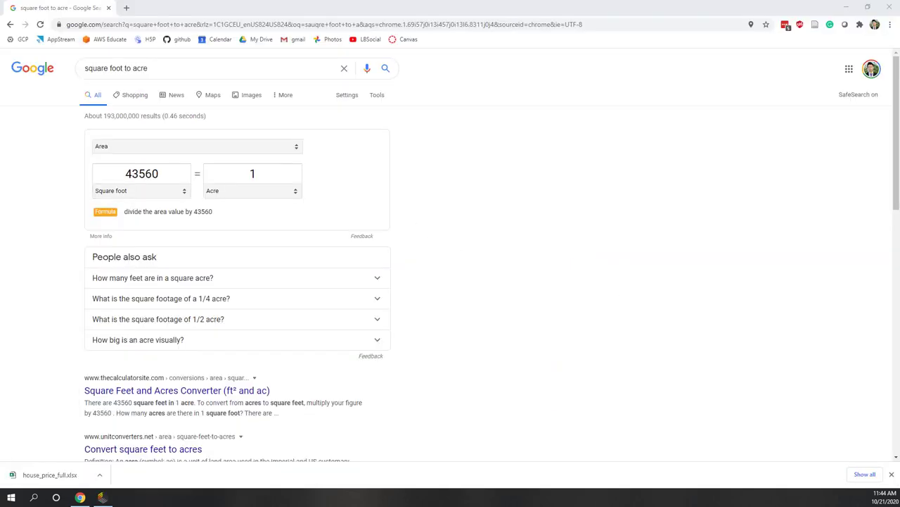
{"action": "double_click", "coordinate": [169, 176]}
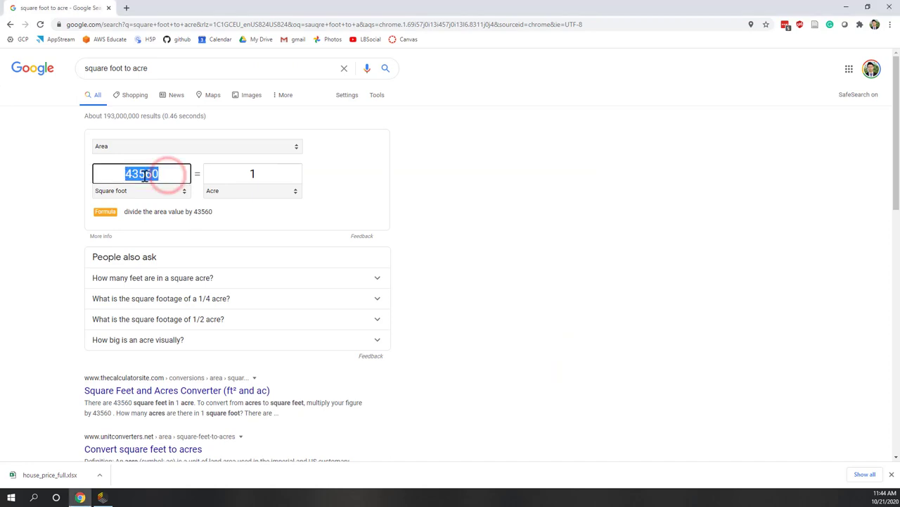
{"action": "right_click", "coordinate": [128, 175]}
{"action": "left_click", "coordinate": [165, 217]}
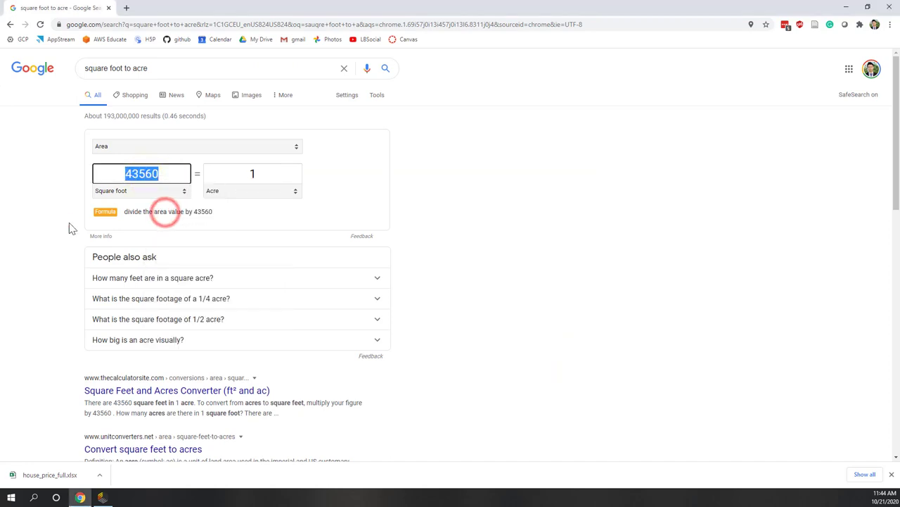
{"action": "left_click", "coordinate": [106, 497]}
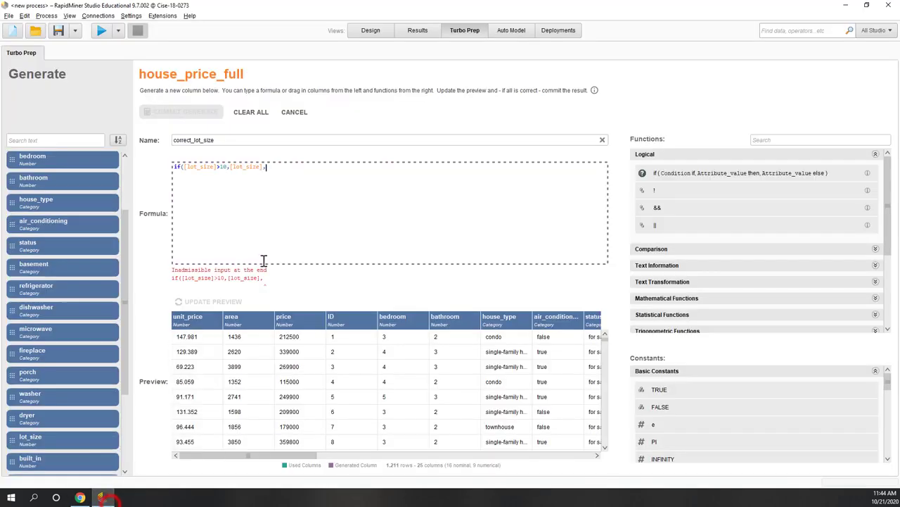
Complete the if formula with [lot_size]*43560 as the else value and a closing parenthesis
{"action": "left_click", "coordinate": [305, 190]}
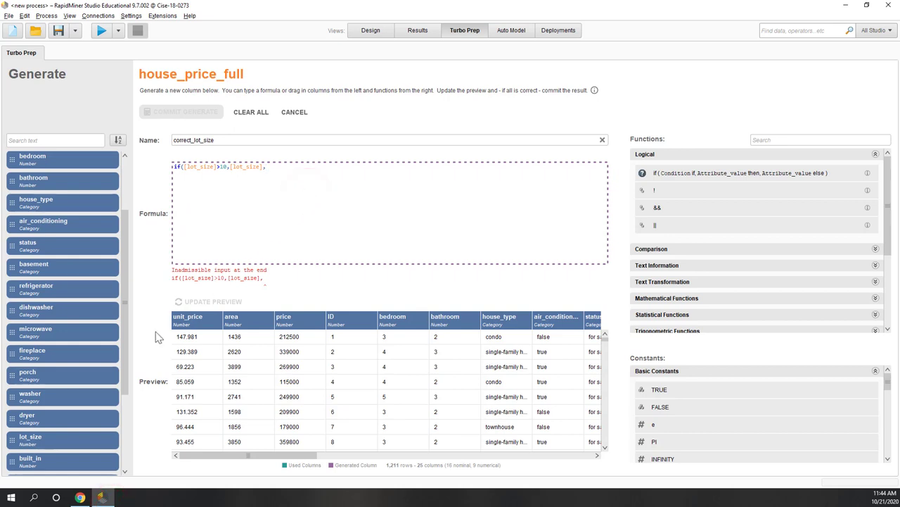
{"action": "left_click_drag", "start_coordinate": [41, 440], "coordinate": [338, 189]}
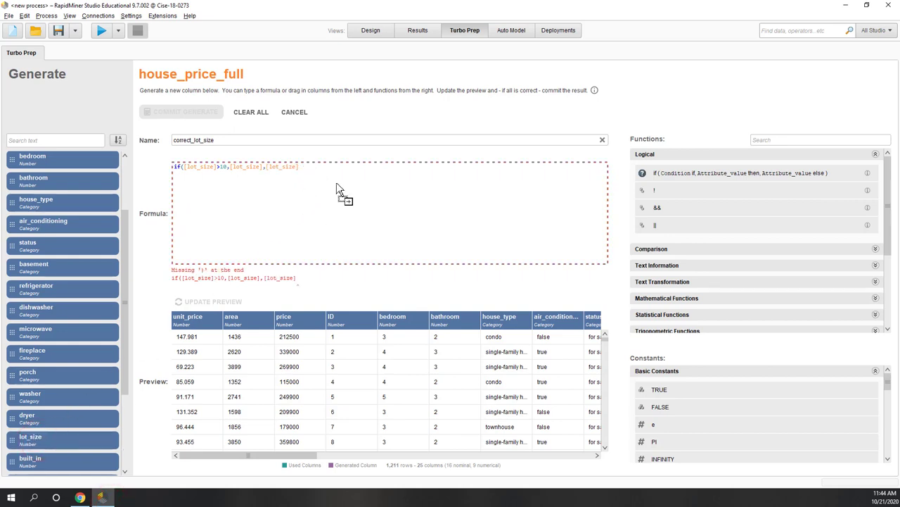
{"action": "type", "text": "*43560)"}
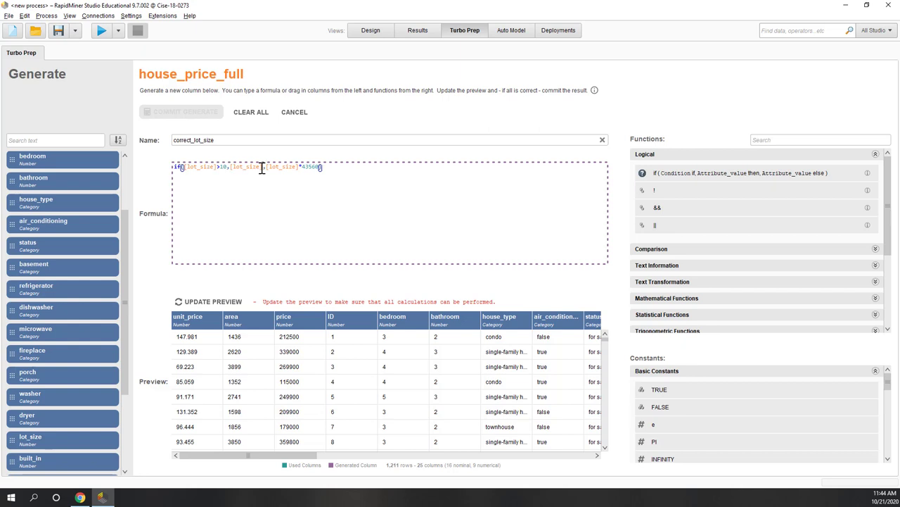
Review the true and else values in the correct_lot_size formula and update the preview
{"action": "left_click_drag", "start_coordinate": [261, 167], "coordinate": [235, 167]}
{"action": "left_click", "coordinate": [248, 199]}
{"action": "left_click_drag", "start_coordinate": [273, 167], "coordinate": [296, 167]}
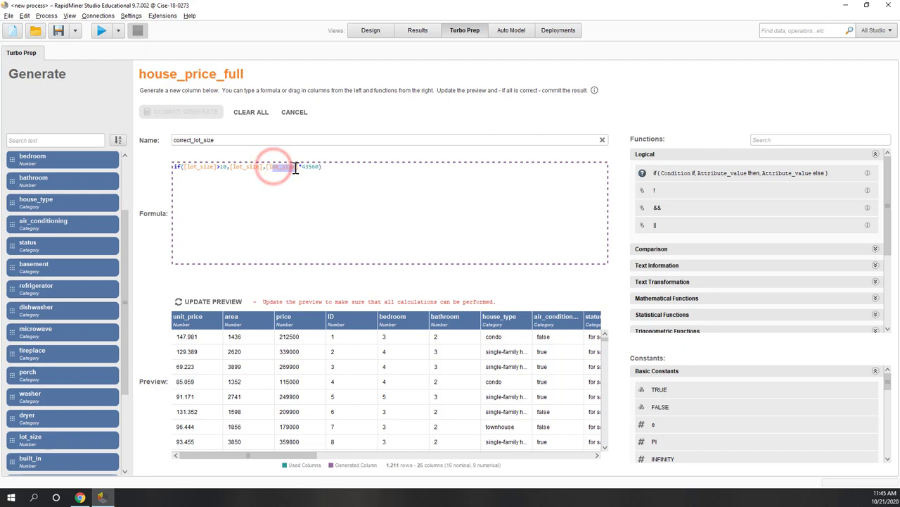
{"action": "left_click", "coordinate": [311, 171]}
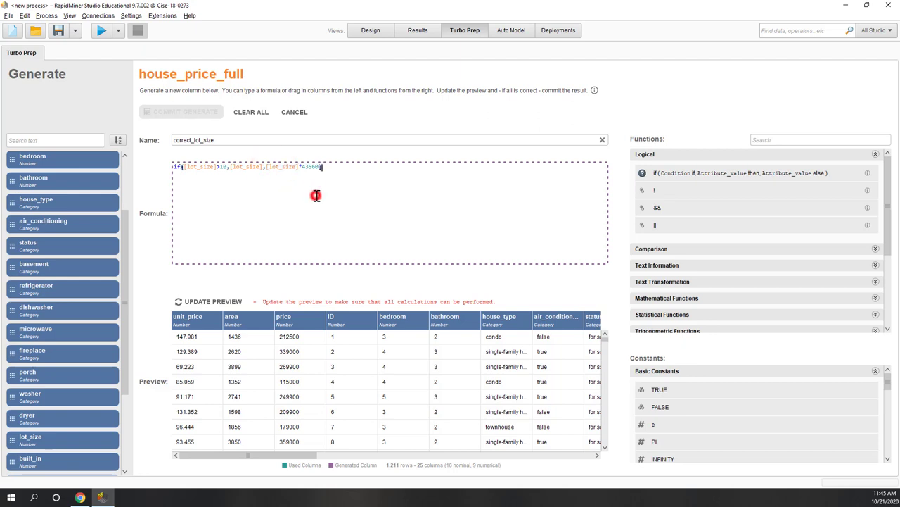
{"action": "left_click", "coordinate": [213, 302]}
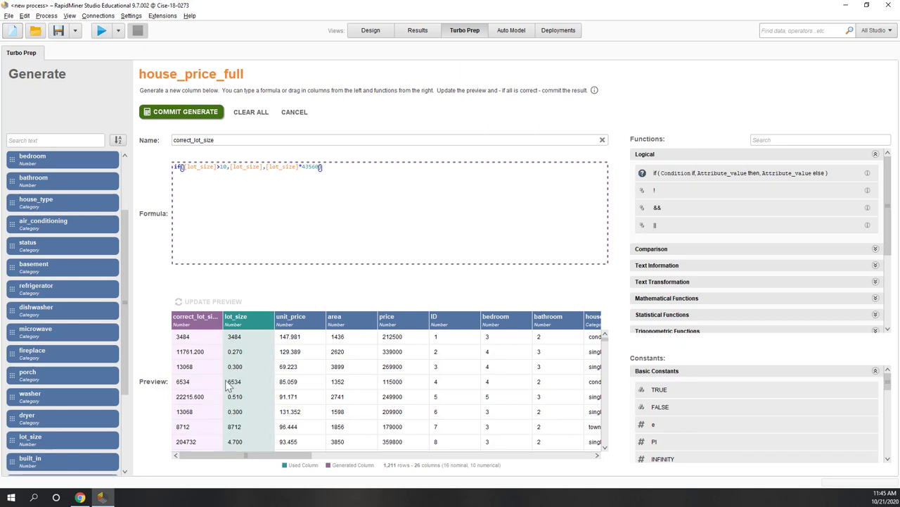
Compare correct_lot_size with lot_size across the preview rows and commit the generated column
{"action": "scroll", "coordinate": [217, 398], "scroll_direction": "down", "scroll_amount": 6}
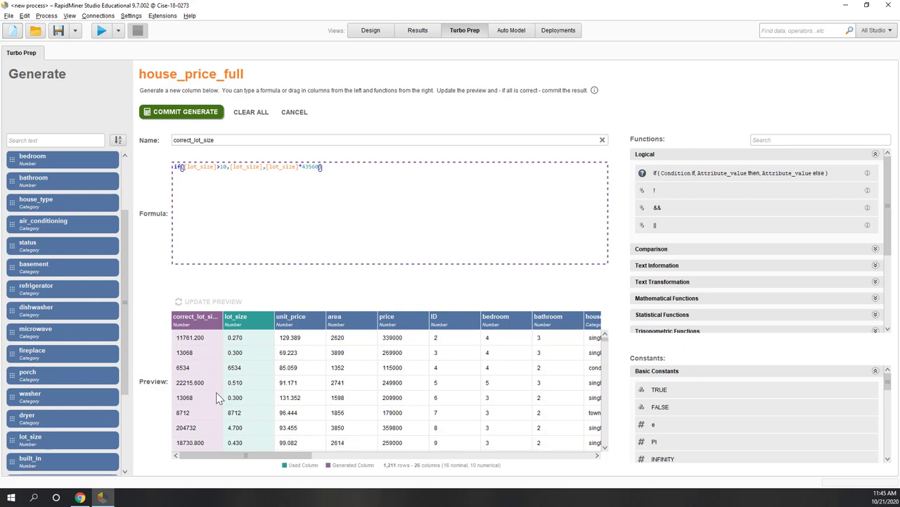
{"action": "scroll", "coordinate": [217, 398], "scroll_direction": "down", "scroll_amount": 3}
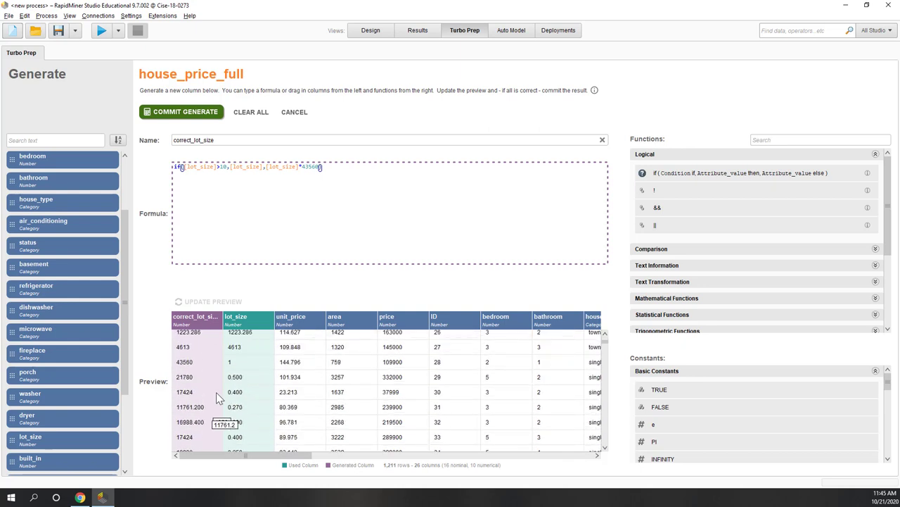
{"action": "scroll", "coordinate": [216, 392], "scroll_direction": "up", "scroll_amount": 1}
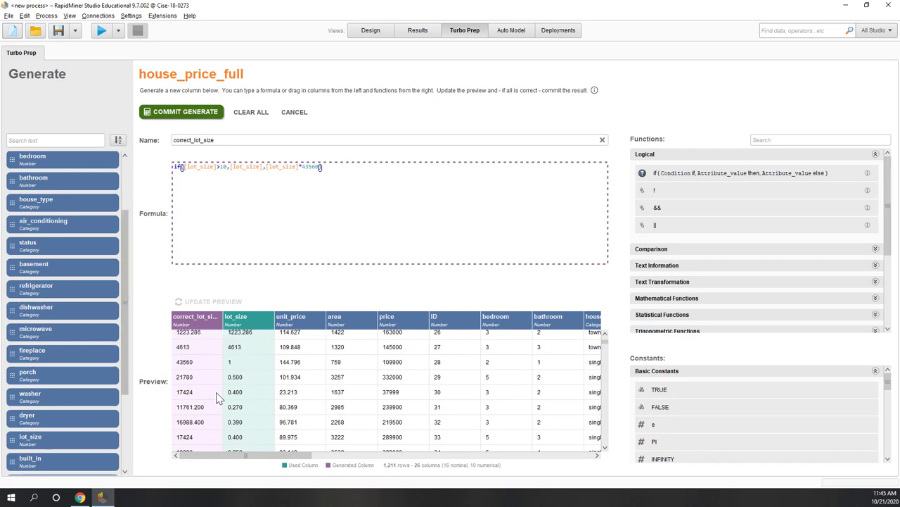
{"action": "left_click", "coordinate": [196, 115]}
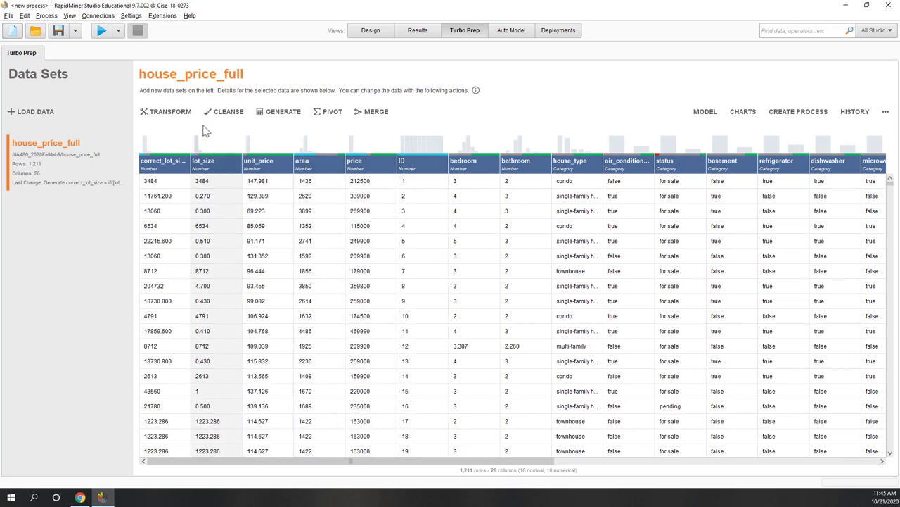
Remove the lot_size column from house_price_full and commit the transformation
{"action": "left_click_drag", "start_coordinate": [437, 464], "coordinate": [348, 476]}
{"action": "left_click", "coordinate": [217, 168]}
{"action": "right_click", "coordinate": [216, 169]}
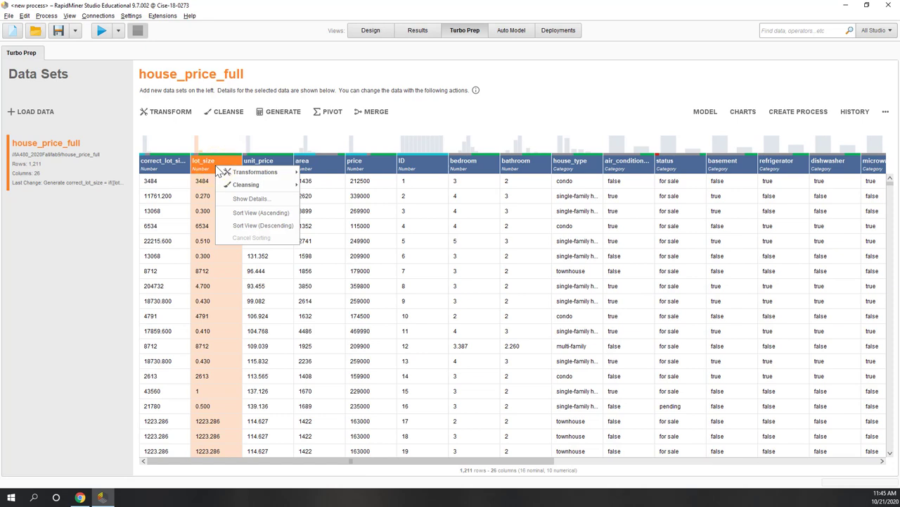
{"action": "key", "text": "Down"}
{"action": "key", "text": "Down"}
{"action": "key", "text": "Right"}
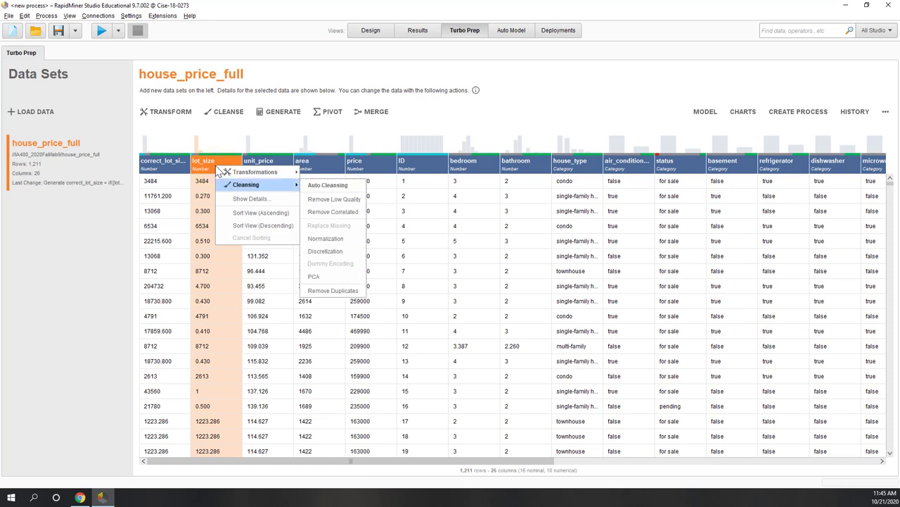
{"action": "key", "text": "Left"}
{"action": "key", "text": "Up"}
{"action": "key", "text": "Right"}
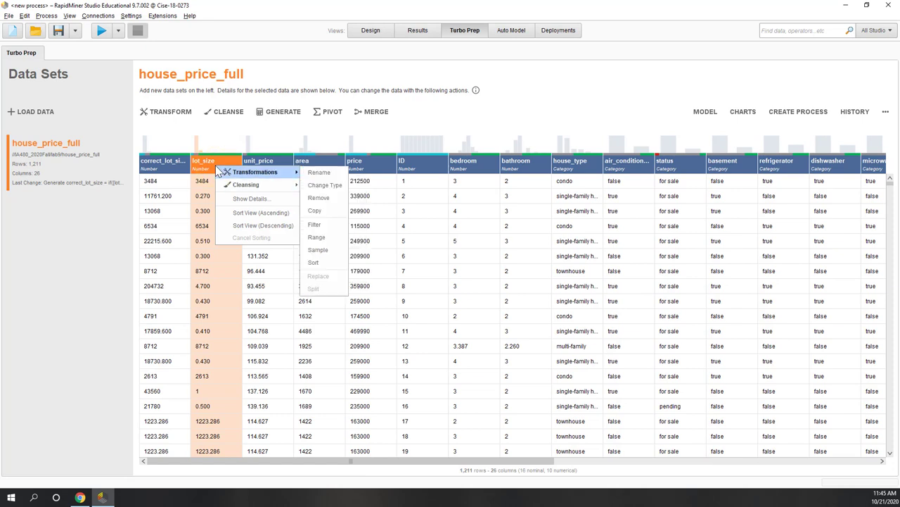
{"action": "left_click", "coordinate": [324, 203]}
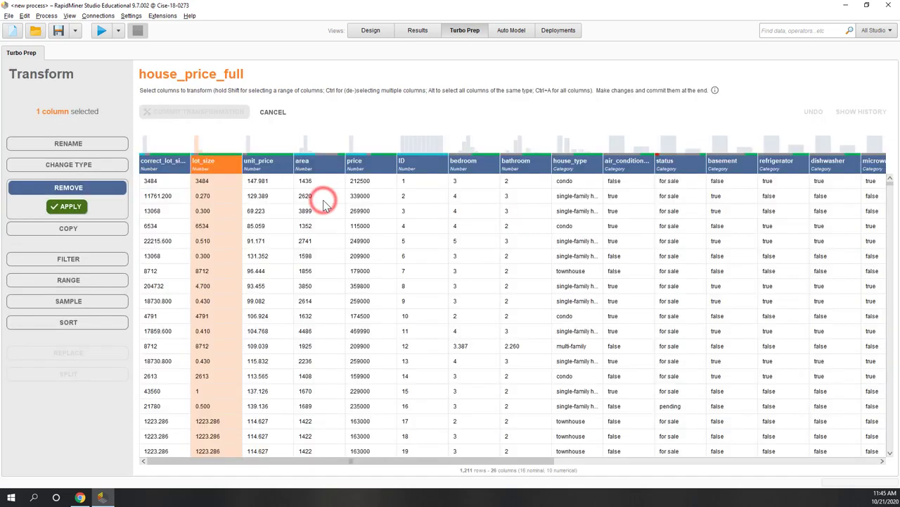
{"action": "left_click", "coordinate": [84, 210]}
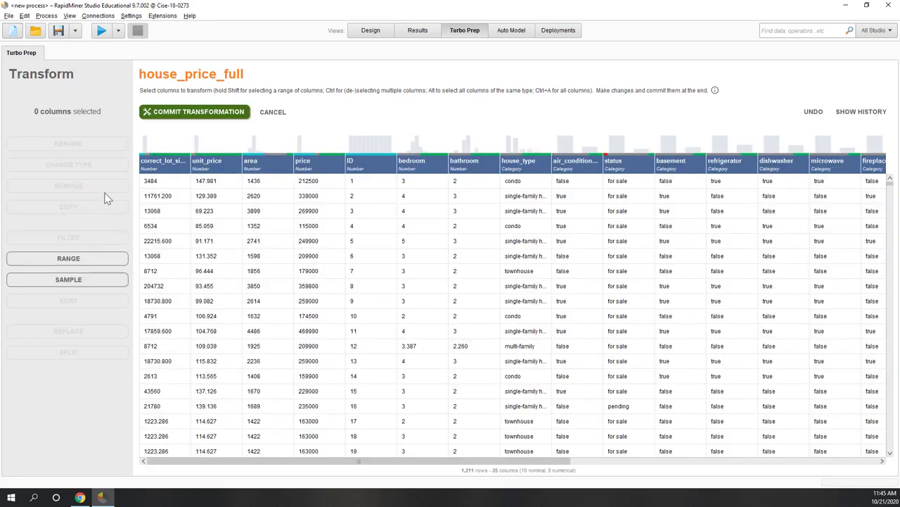
{"action": "left_click", "coordinate": [199, 116]}
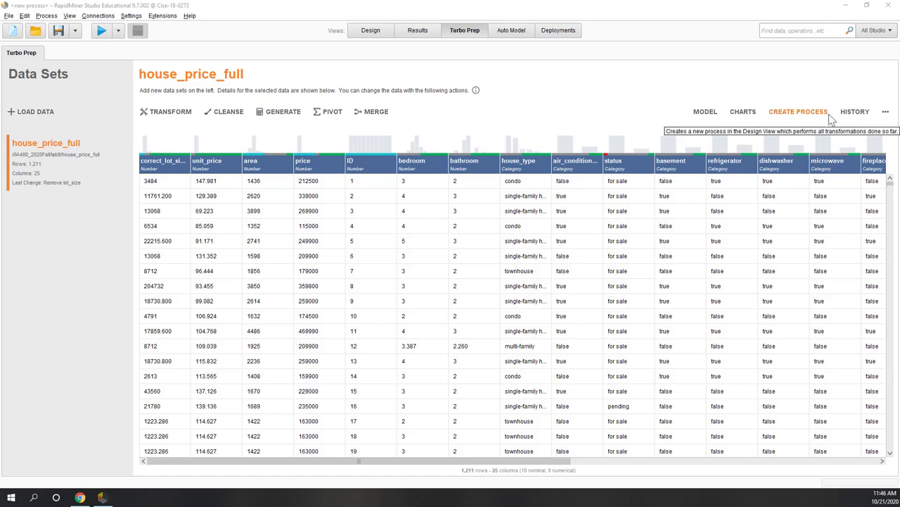
Export the prepared data set to the lab9 folder of the IA480_2020Fall repository as house_price_full Transformed
{"action": "left_click", "coordinate": [886, 112]}
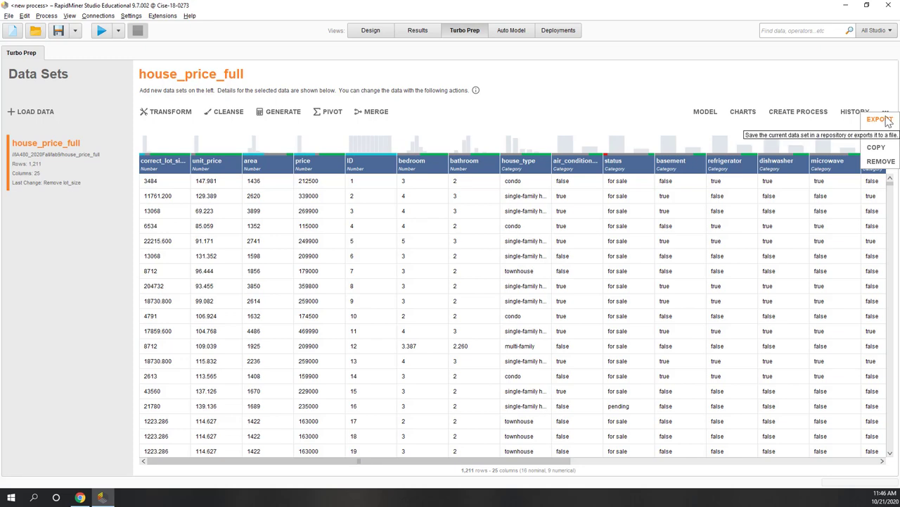
{"action": "left_click", "coordinate": [882, 122]}
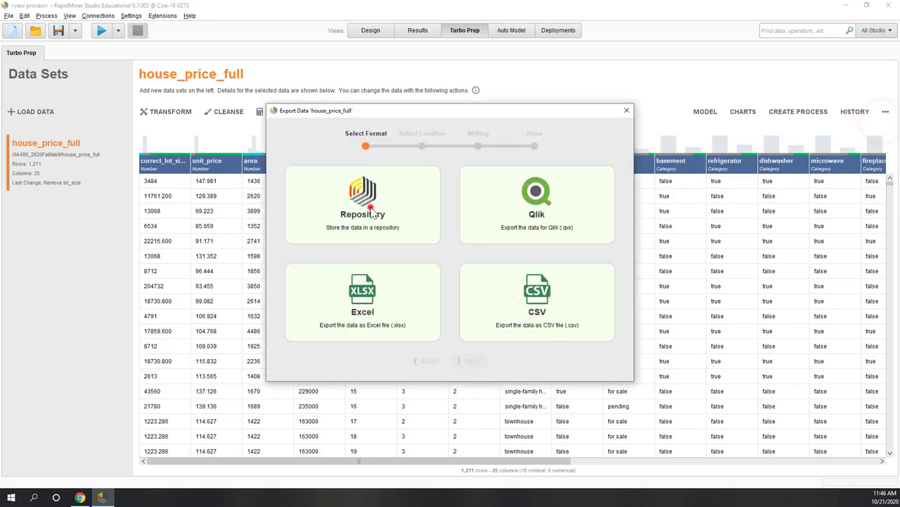
{"action": "left_click", "coordinate": [371, 206]}
{"action": "left_click", "coordinate": [473, 361]}
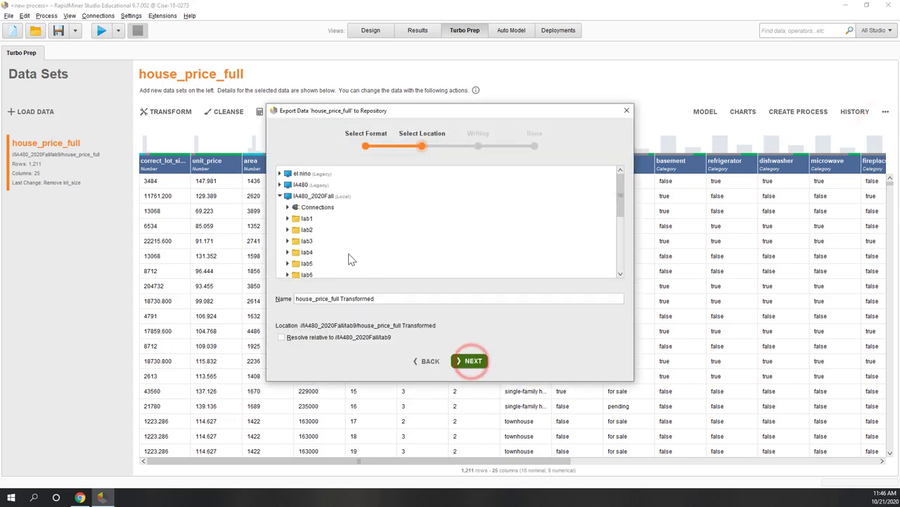
{"action": "scroll", "coordinate": [348, 258], "scroll_direction": "down", "scroll_amount": 3}
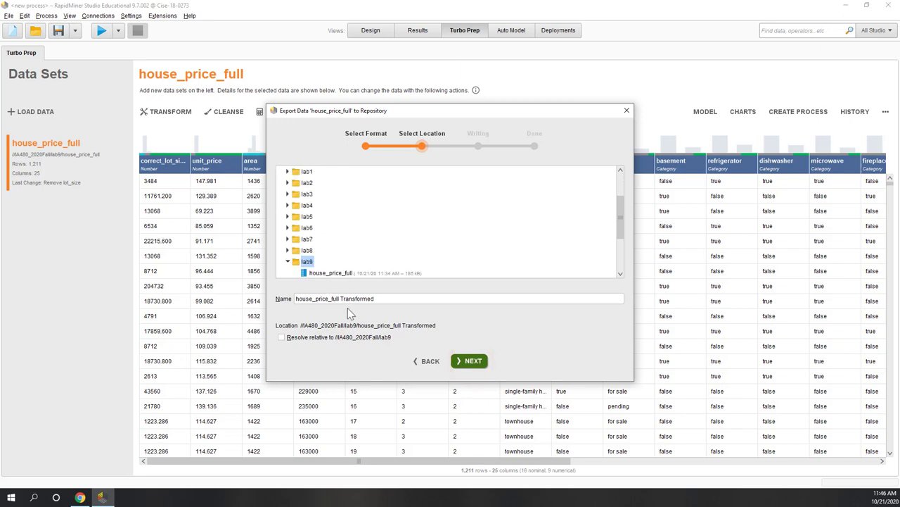
{"action": "left_click", "coordinate": [473, 360]}
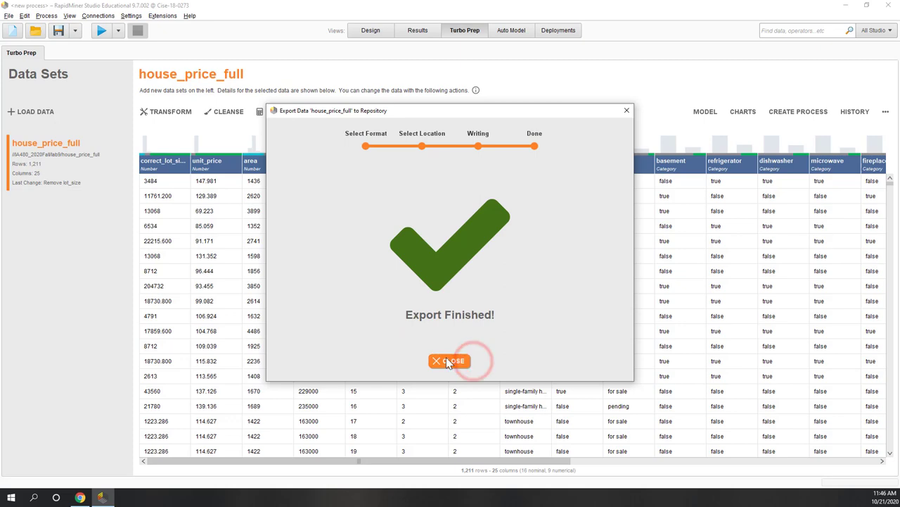
{"action": "left_click", "coordinate": [448, 361]}
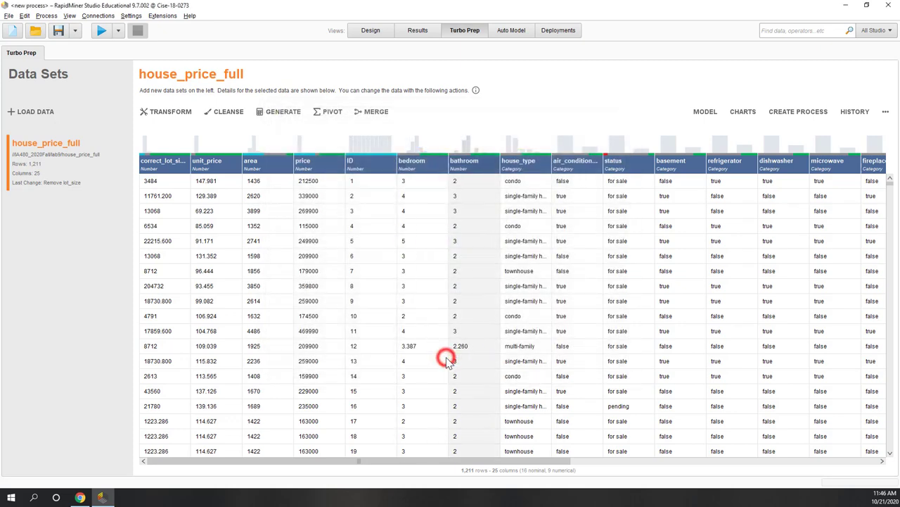
Create a process from the data transformations and save it as data cleaning in the lec9 folder of IA480_2020Fall
{"action": "left_click", "coordinate": [787, 117]}
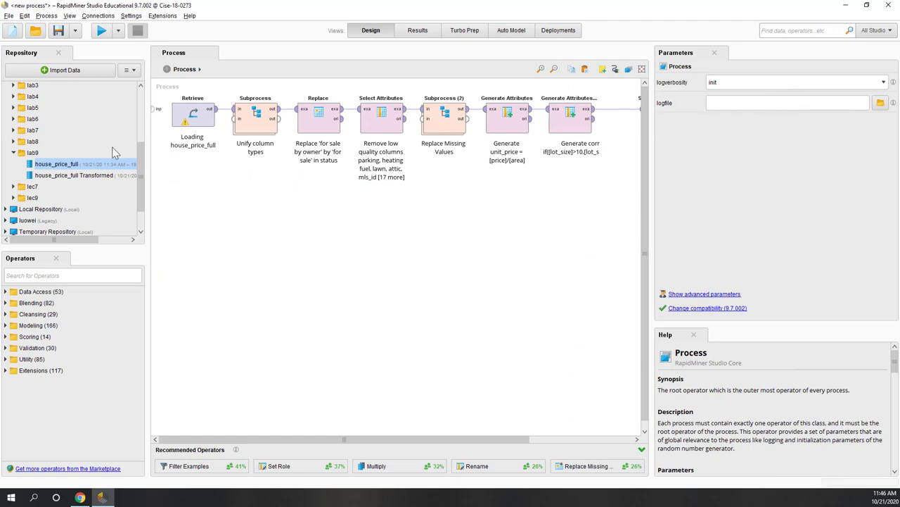
{"action": "left_click", "coordinate": [32, 153]}
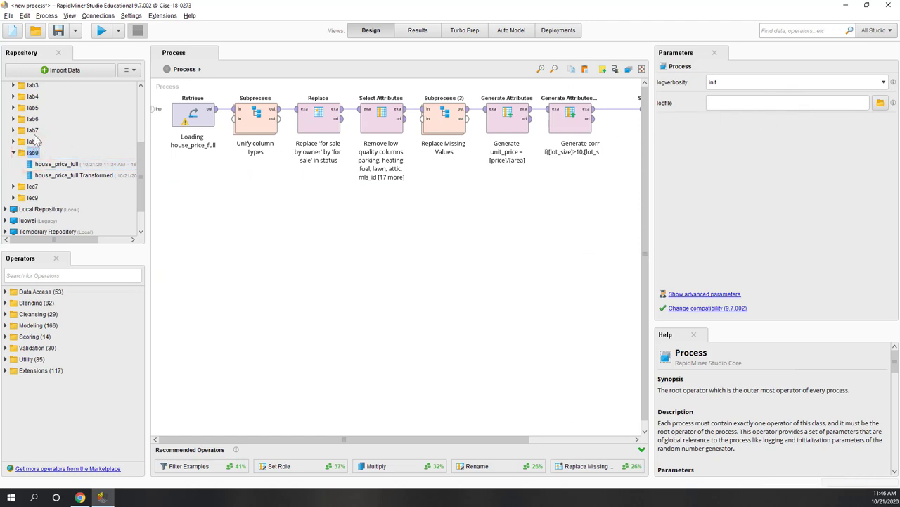
{"action": "left_click", "coordinate": [59, 33]}
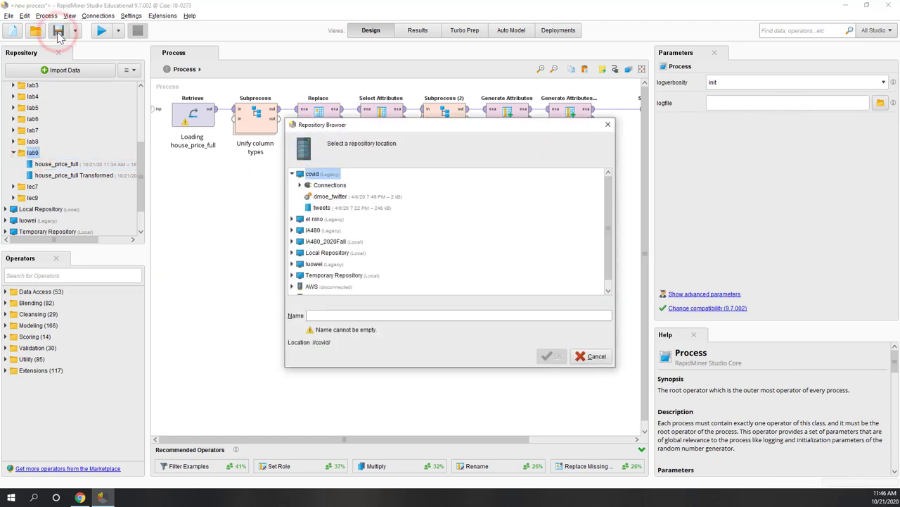
{"action": "double_click", "coordinate": [332, 233]}
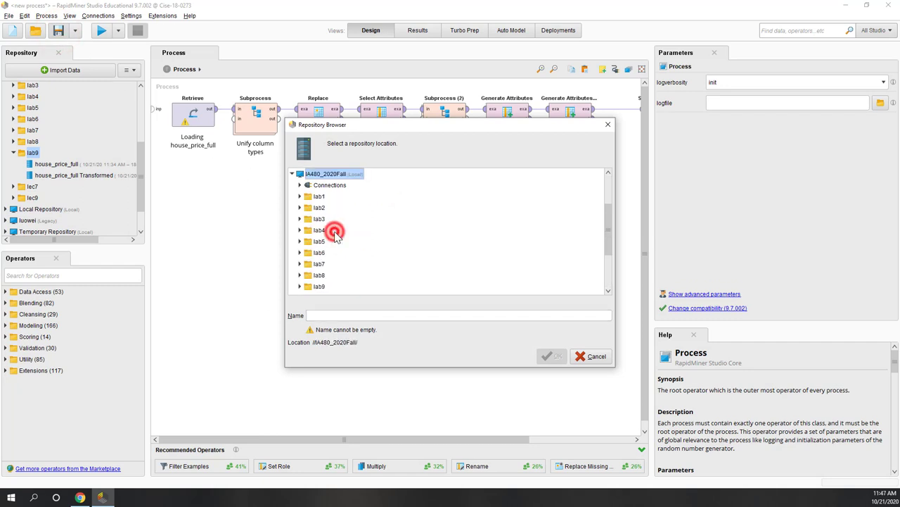
{"action": "left_click", "coordinate": [321, 280]}
{"action": "left_click", "coordinate": [346, 313]}
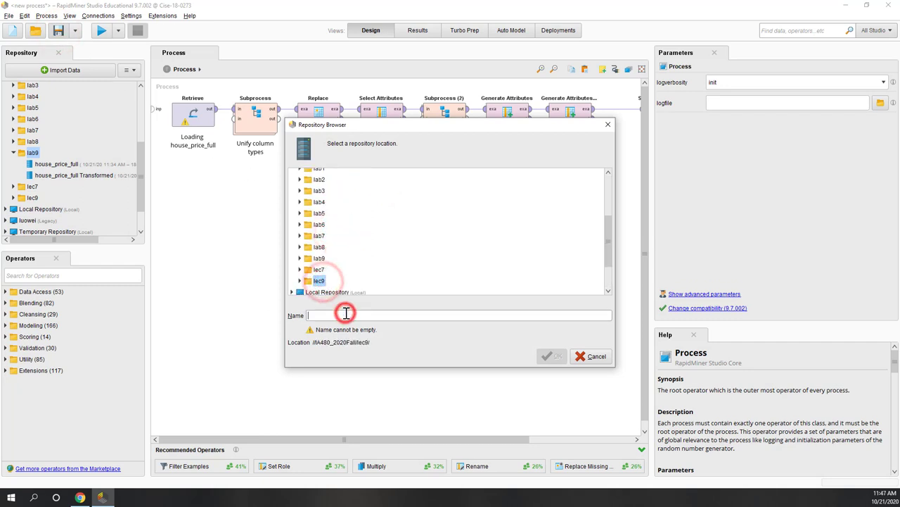
{"action": "type", "text": "data cleaning"}
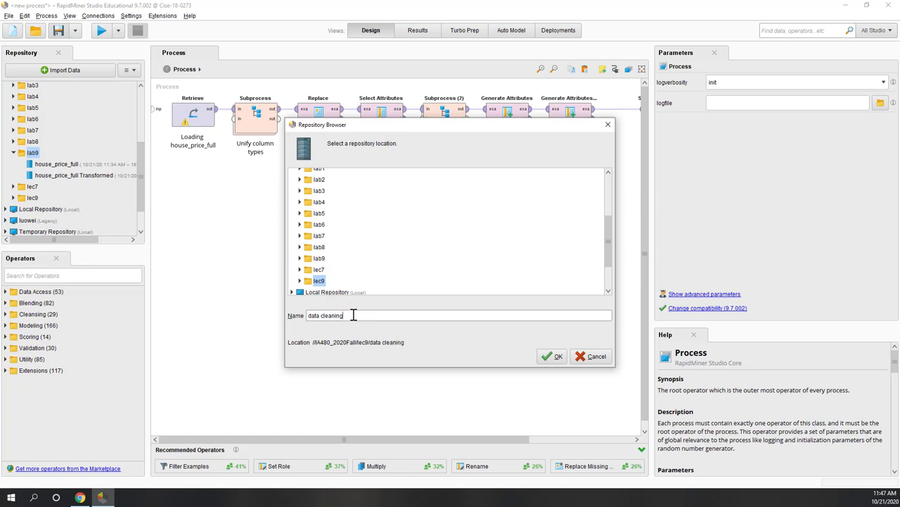
{"action": "left_click", "coordinate": [552, 356]}
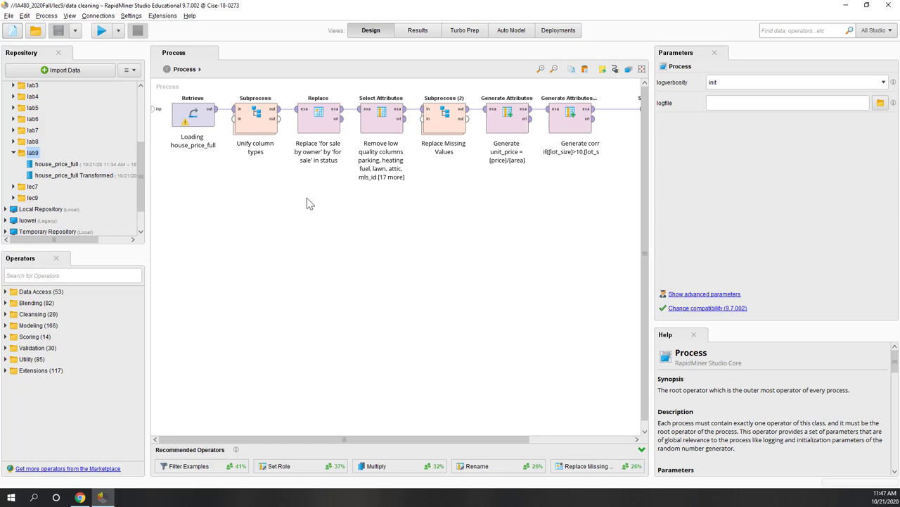
Return to Turbo Prep, model the prepared data in Auto Model, and choose a prediction task with status as the target column
{"action": "left_click", "coordinate": [468, 30]}
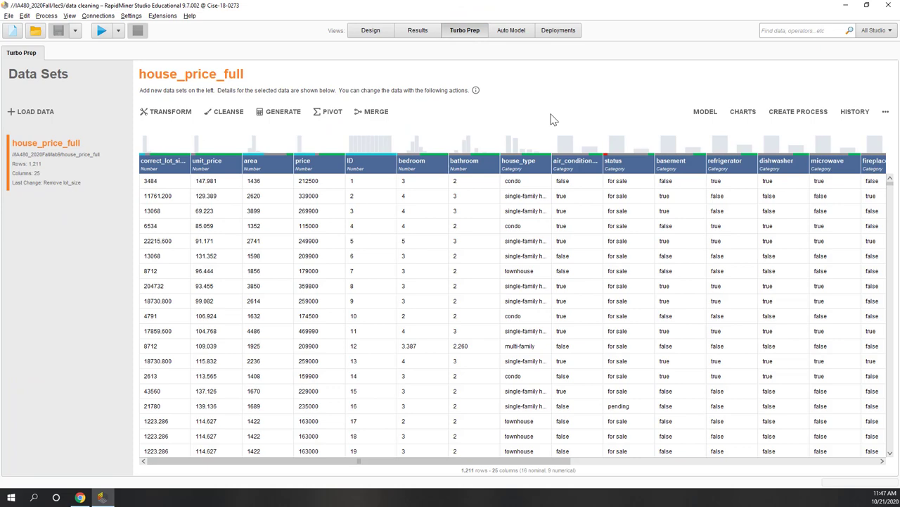
{"action": "left_click", "coordinate": [705, 112]}
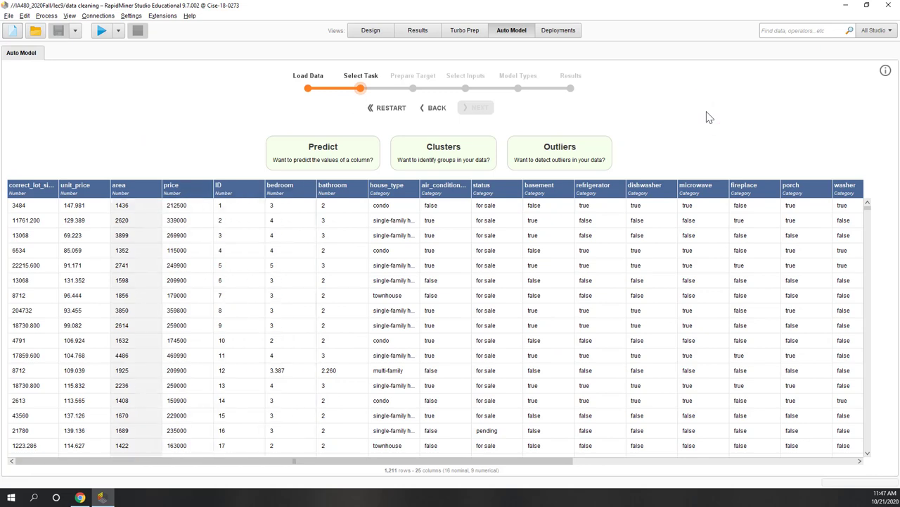
{"action": "mouse_move", "coordinate": [292, 466]}
{"action": "left_mouse_down"}
{"action": "mouse_move", "coordinate": [580, 466]}
{"action": "mouse_move", "coordinate": [274, 470]}
{"action": "left_mouse_up"}
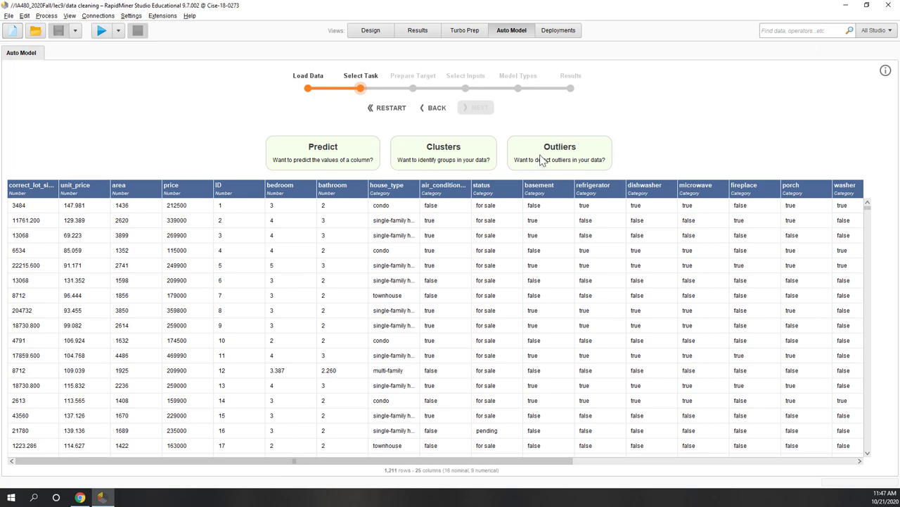
{"action": "left_click", "coordinate": [322, 156]}
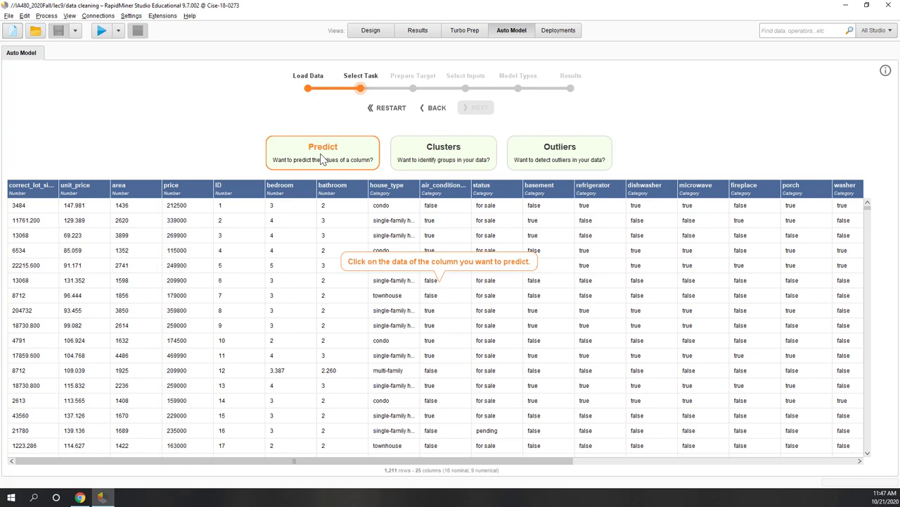
{"action": "left_click", "coordinate": [491, 196]}
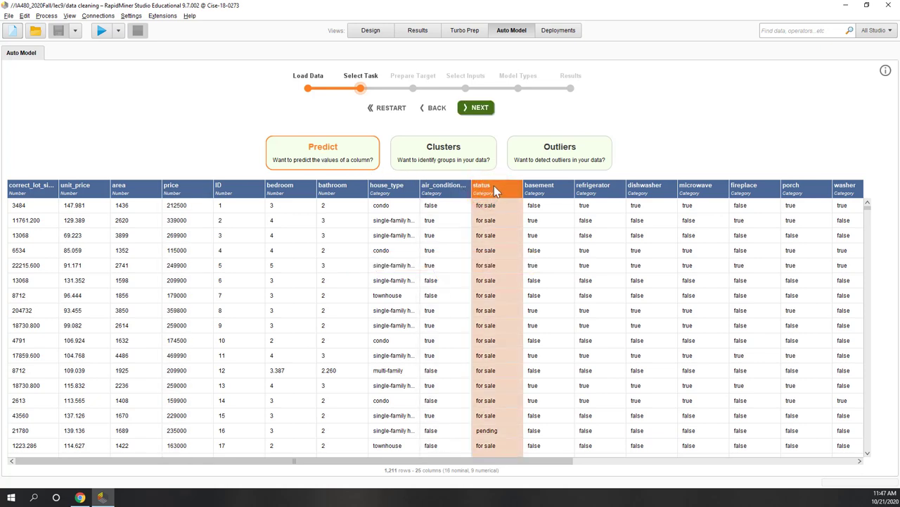
{"action": "left_click", "coordinate": [478, 109]}
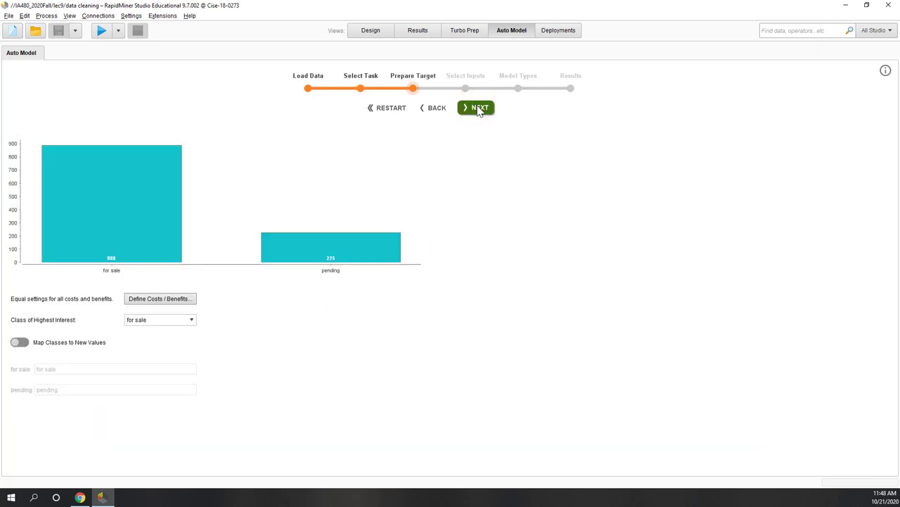
Set pending as the class of highest interest for the status target, leaving class mapping turned off
{"action": "left_click", "coordinate": [21, 344]}
{"action": "left_click", "coordinate": [21, 344]}
{"action": "left_click", "coordinate": [159, 320]}
{"action": "left_click", "coordinate": [151, 335]}
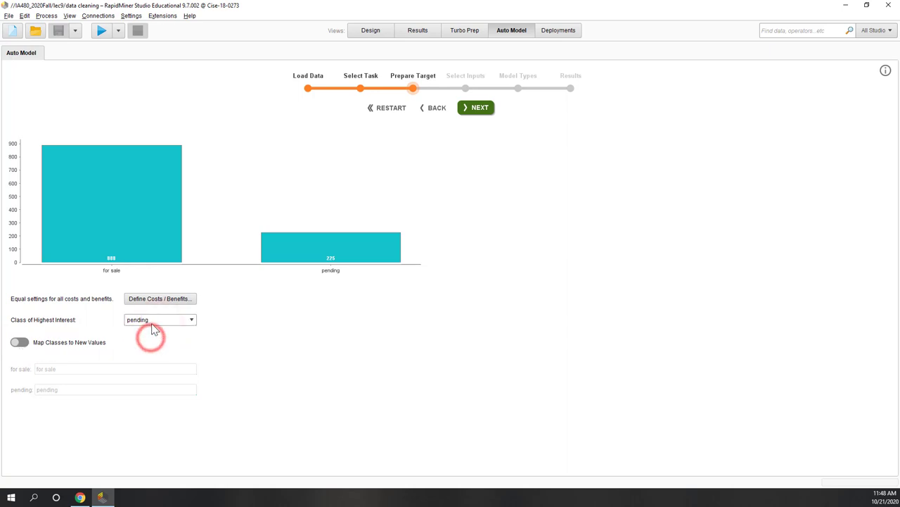
{"action": "left_click", "coordinate": [363, 356]}
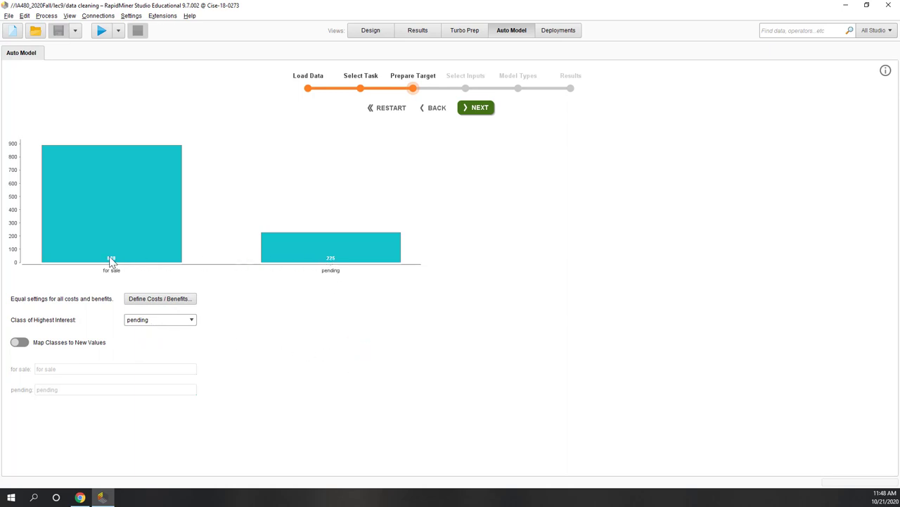
Examine the cost matrix entries for for sale and pending predictions, and cancel without changing any cost or benefit
{"action": "left_click", "coordinate": [155, 299]}
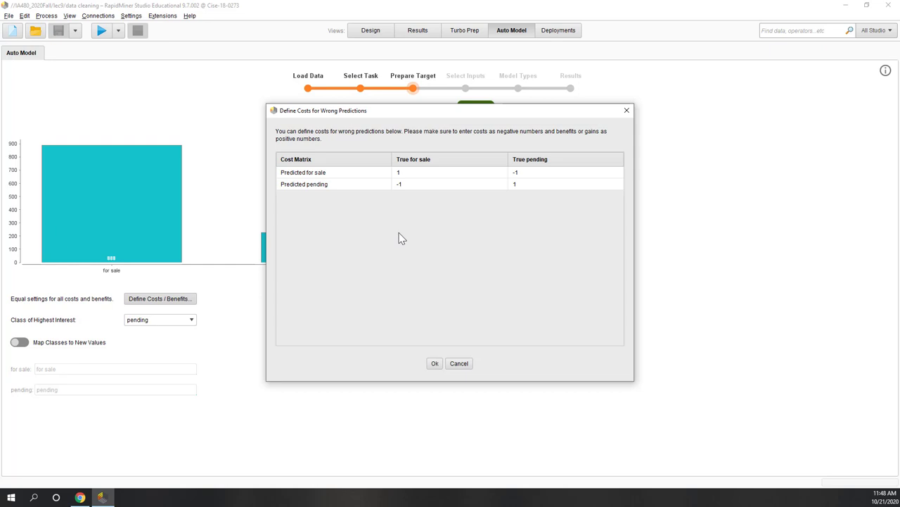
{"action": "left_click", "coordinate": [413, 178]}
{"action": "double_click", "coordinate": [418, 178]}
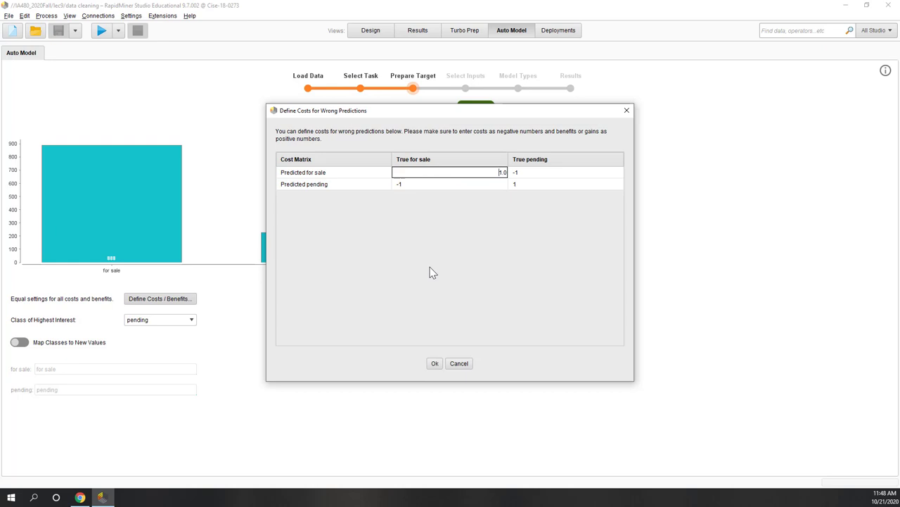
{"action": "left_click", "coordinate": [535, 185]}
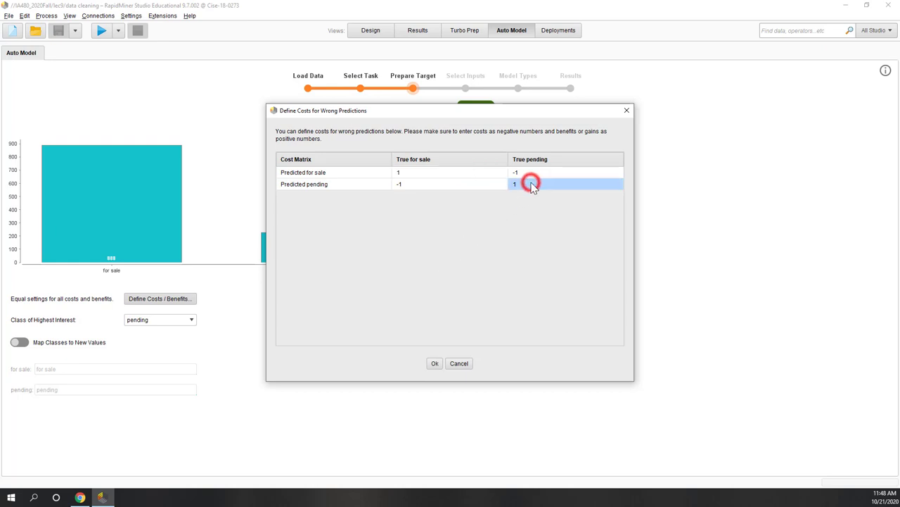
{"action": "double_click", "coordinate": [538, 186]}
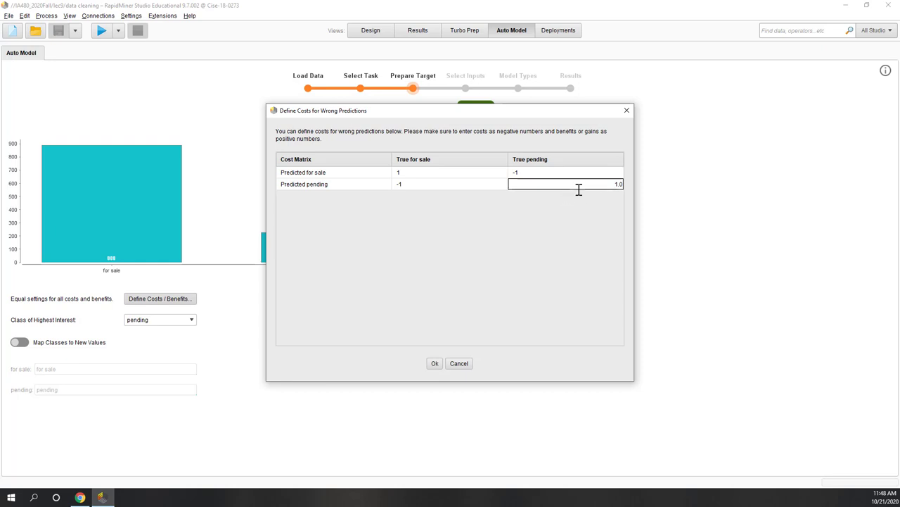
{"action": "left_click", "coordinate": [563, 235]}
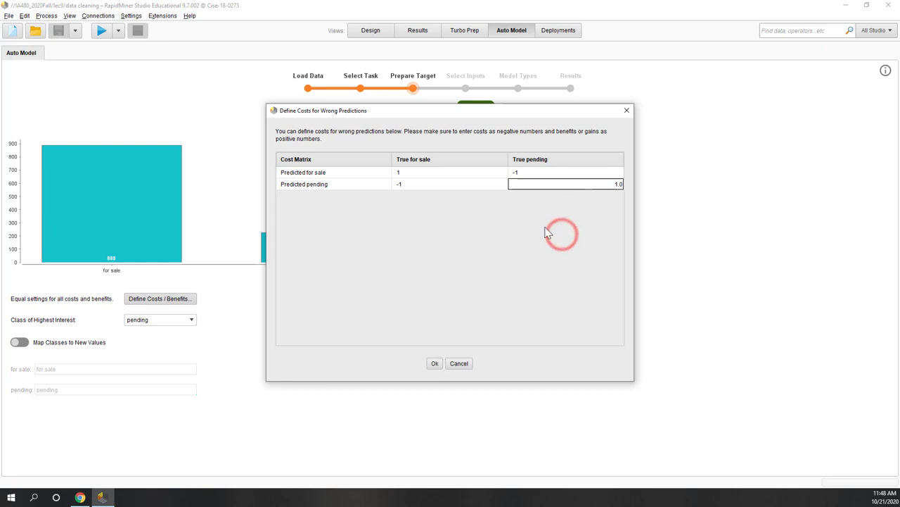
{"action": "left_click", "coordinate": [442, 183]}
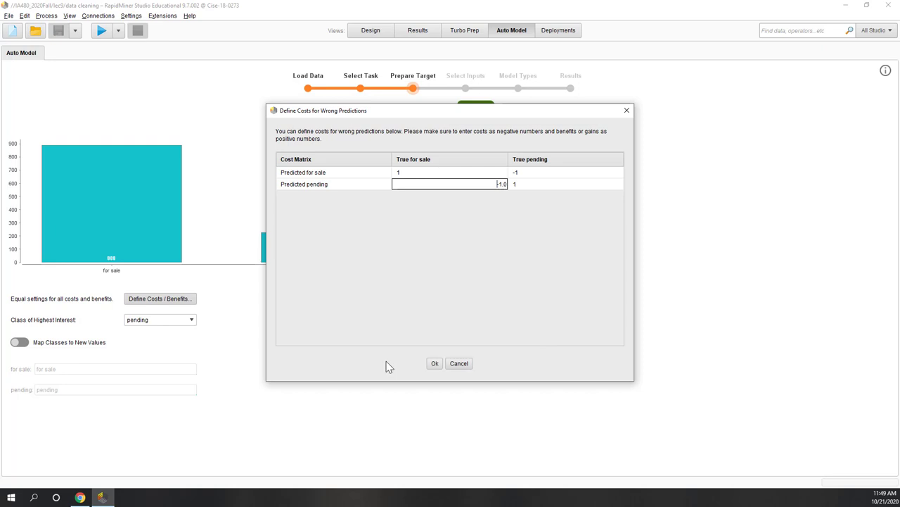
{"action": "left_click", "coordinate": [461, 364]}
{"action": "left_click", "coordinate": [484, 402]}
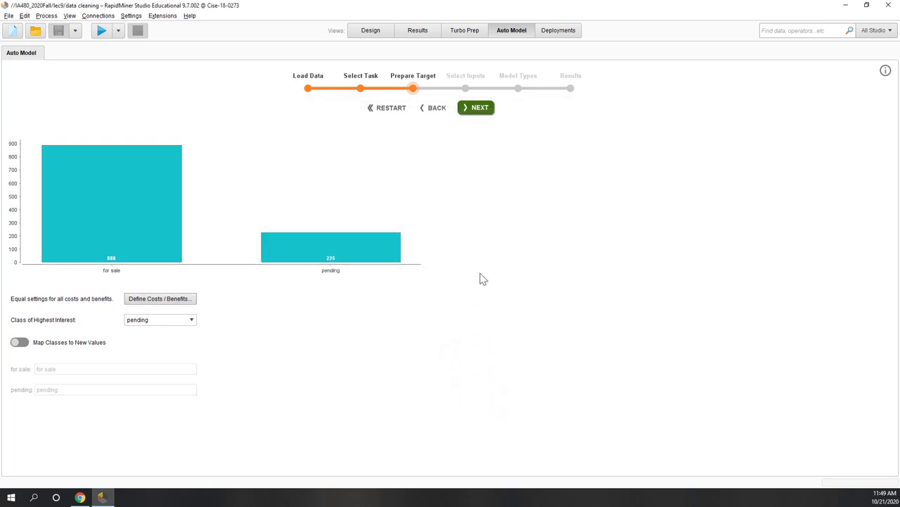
Accept the target settings and continue to the selection of input columns
{"action": "left_click", "coordinate": [476, 110]}
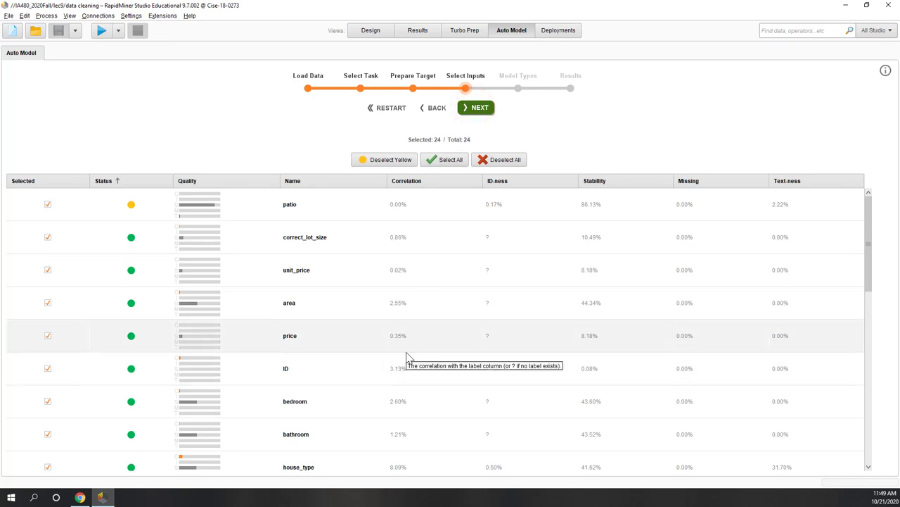
Review the quality measures of the candidate input columns and deselect the yellow-status patio column
{"action": "scroll", "coordinate": [407, 358], "scroll_direction": "down", "scroll_amount": 9}
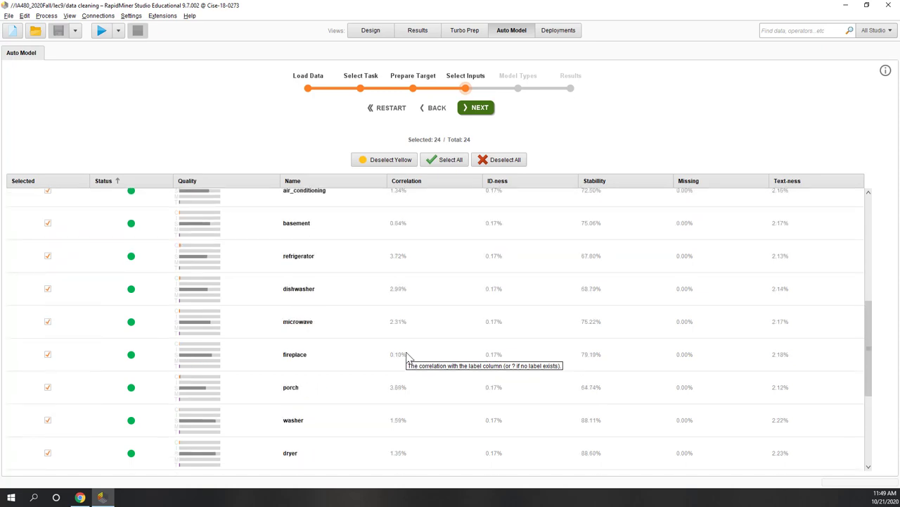
{"action": "scroll", "coordinate": [407, 356], "scroll_direction": "down", "scroll_amount": 6}
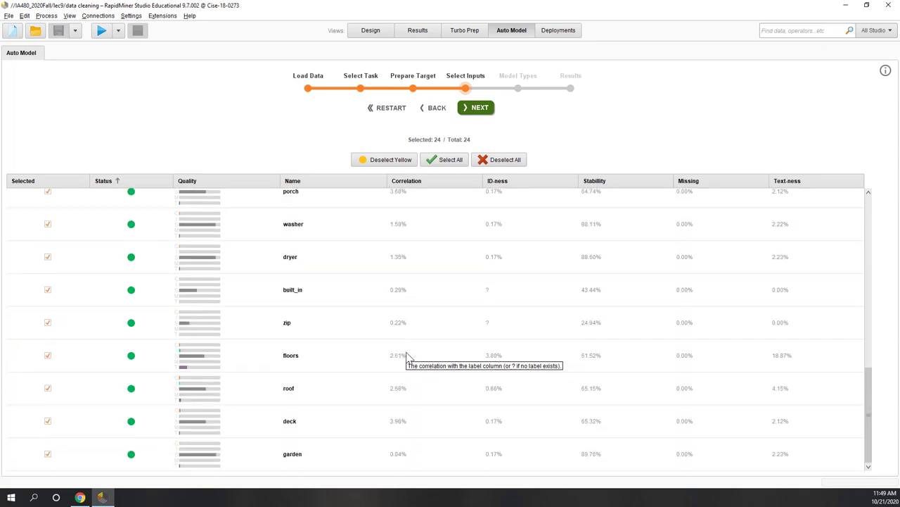
{"action": "scroll", "coordinate": [407, 355], "scroll_direction": "up", "scroll_amount": 13}
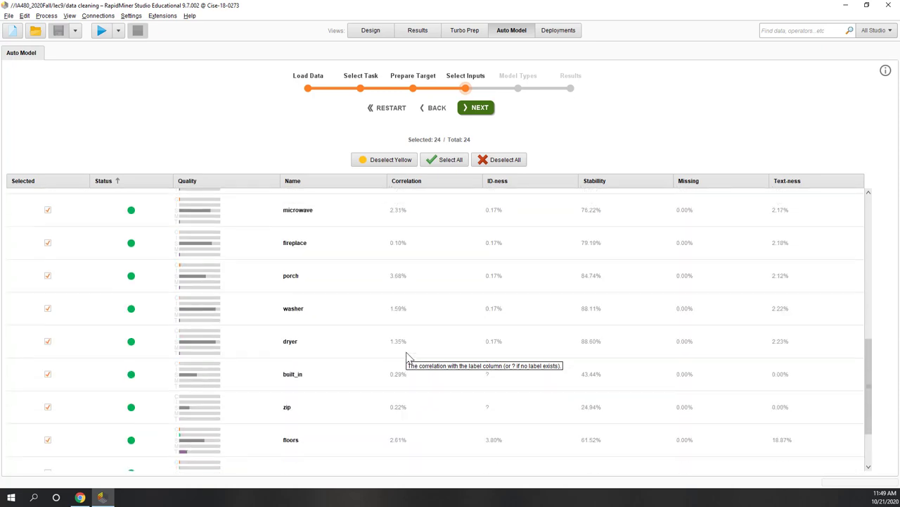
{"action": "scroll", "coordinate": [407, 355], "scroll_direction": "up", "scroll_amount": 2}
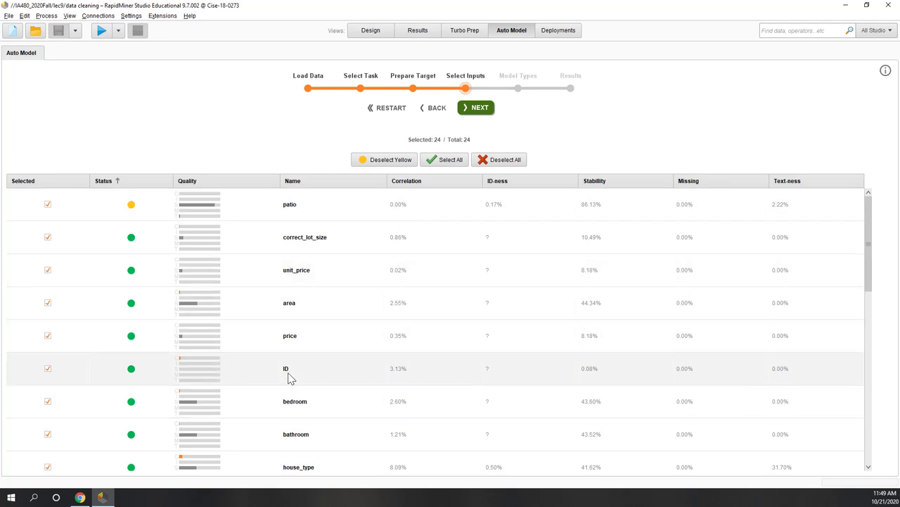
{"action": "mouse_move", "coordinate": [291, 378]}
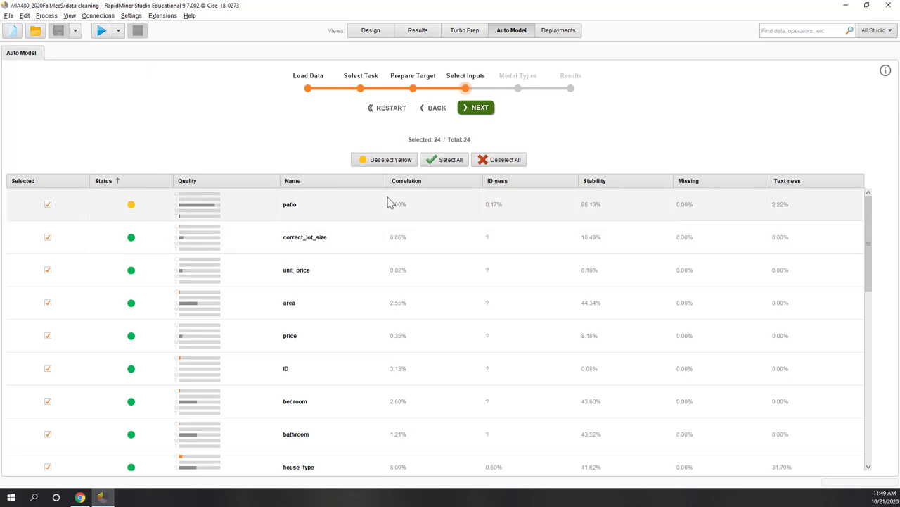
{"action": "left_click", "coordinate": [373, 161]}
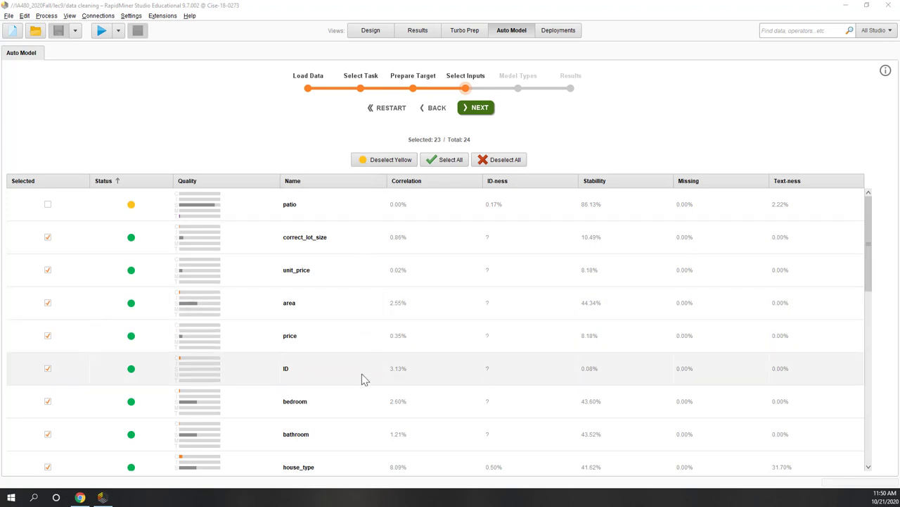
Check the ID column's quality measures and exclude it from the model inputs
{"action": "mouse_move", "coordinate": [362, 375]}
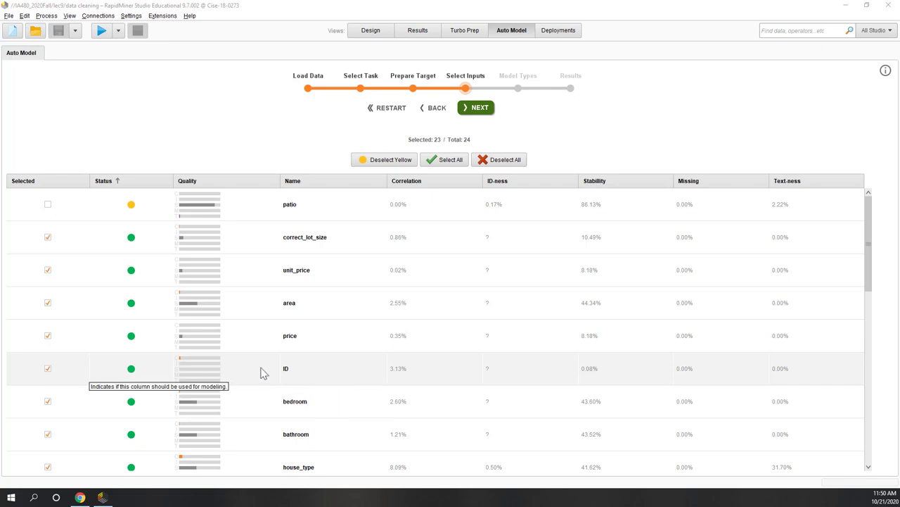
{"action": "mouse_move", "coordinate": [181, 363]}
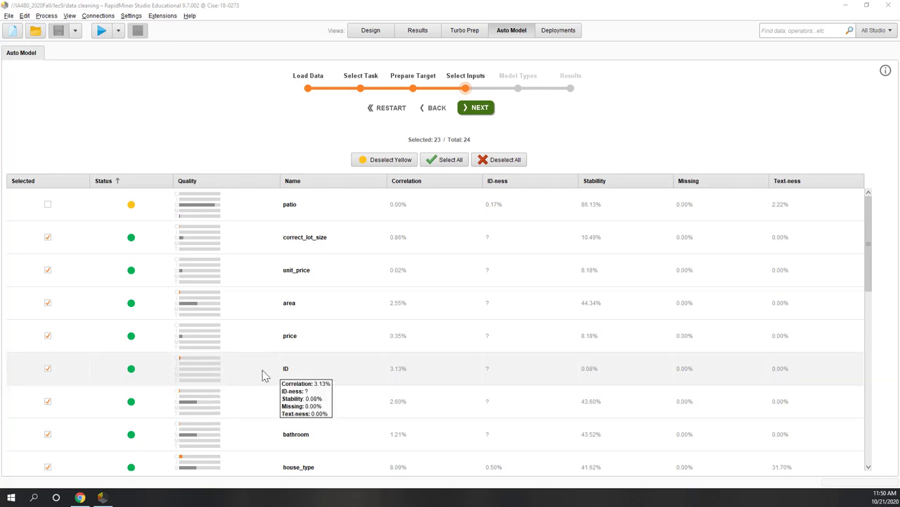
{"action": "left_click", "coordinate": [48, 369]}
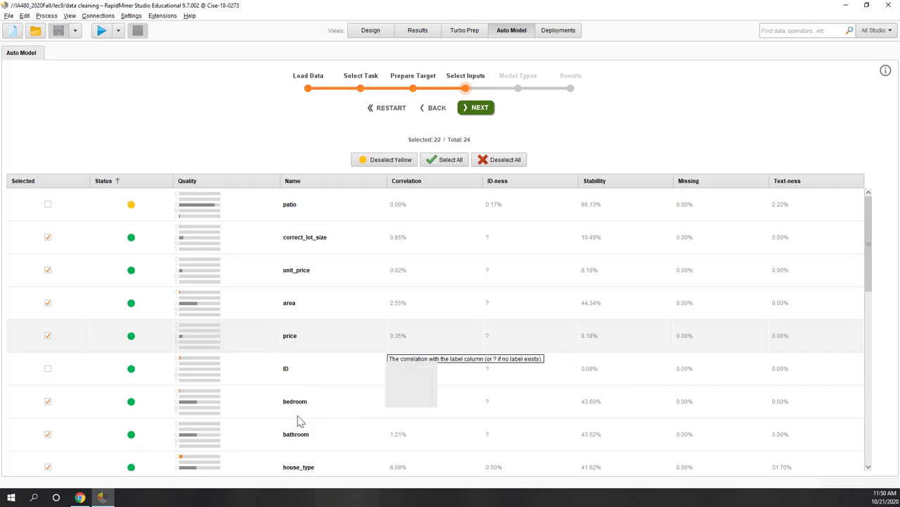
Review the remaining input columns, keep their selection, and continue to the choice of model types
{"action": "scroll", "coordinate": [298, 420], "scroll_direction": "down", "scroll_amount": 3}
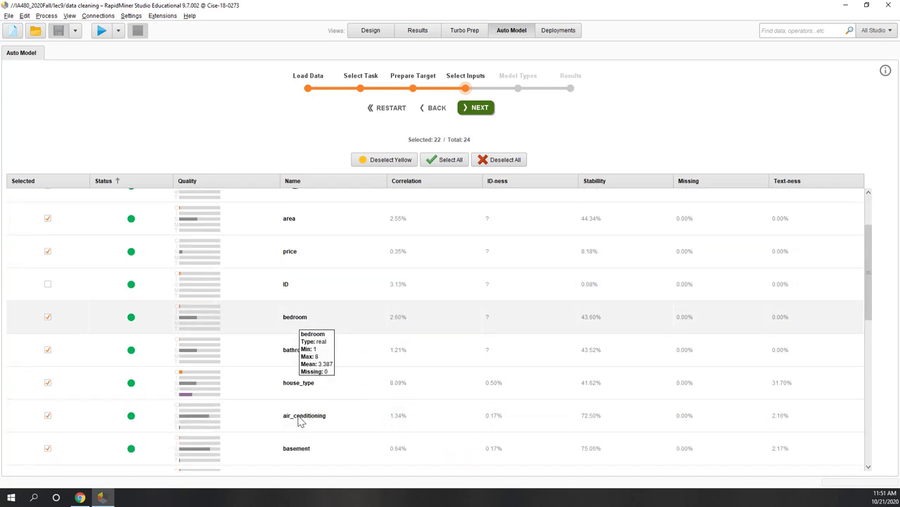
{"action": "scroll", "coordinate": [415, 418], "scroll_direction": "down", "scroll_amount": 4}
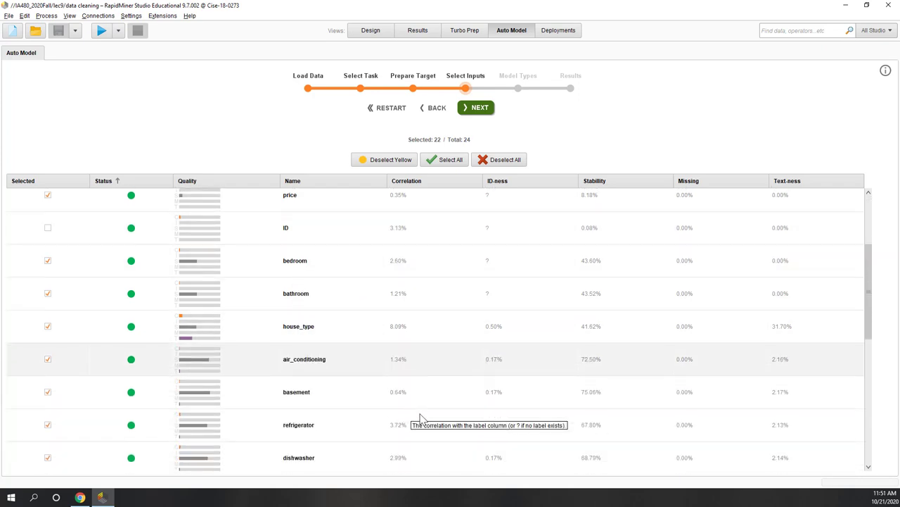
{"action": "scroll", "coordinate": [420, 417], "scroll_direction": "down", "scroll_amount": 5}
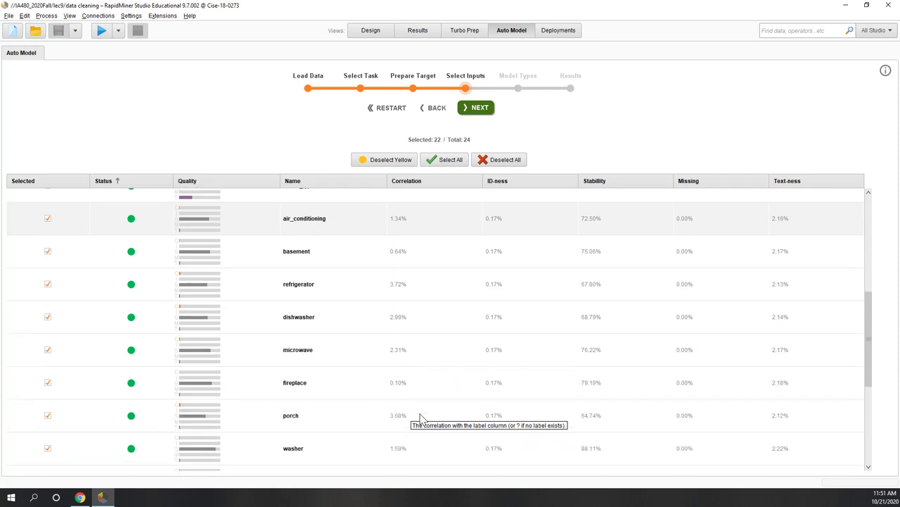
{"action": "scroll", "coordinate": [420, 417], "scroll_direction": "down", "scroll_amount": 4}
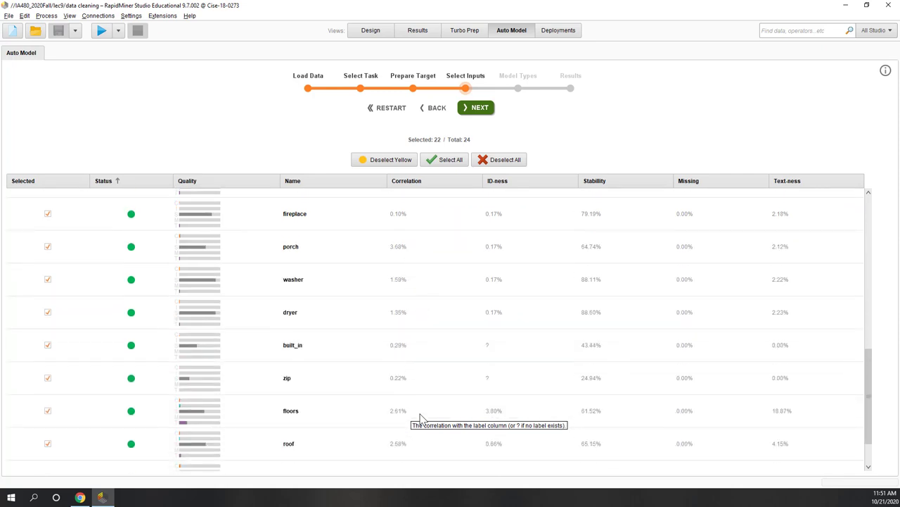
{"action": "scroll", "coordinate": [420, 416], "scroll_direction": "down", "scroll_amount": 2}
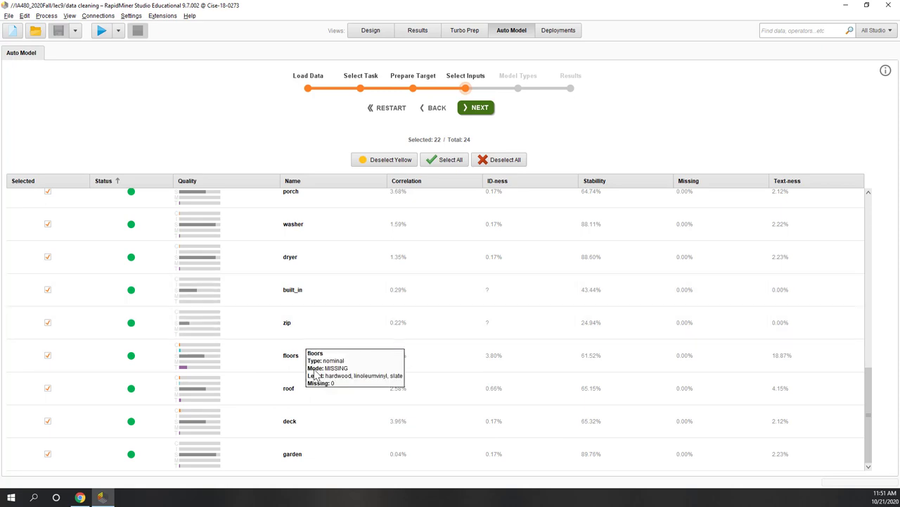
{"action": "scroll", "coordinate": [314, 375], "scroll_direction": "up", "scroll_amount": 8}
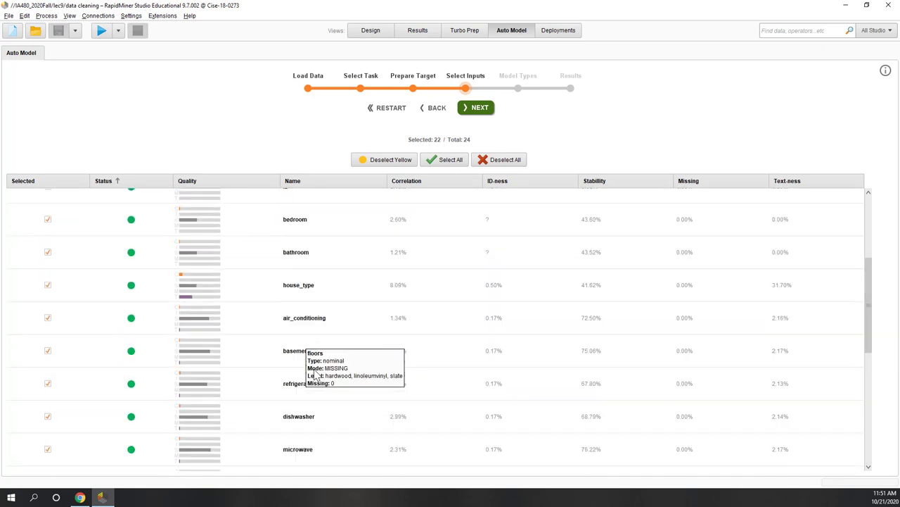
{"action": "scroll", "coordinate": [315, 375], "scroll_direction": "up", "scroll_amount": 5}
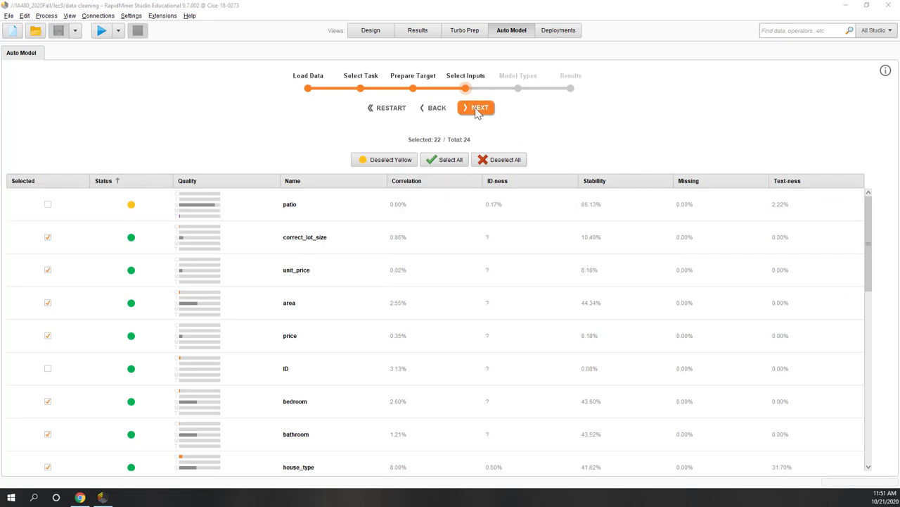
{"action": "left_click", "coordinate": [478, 111]}
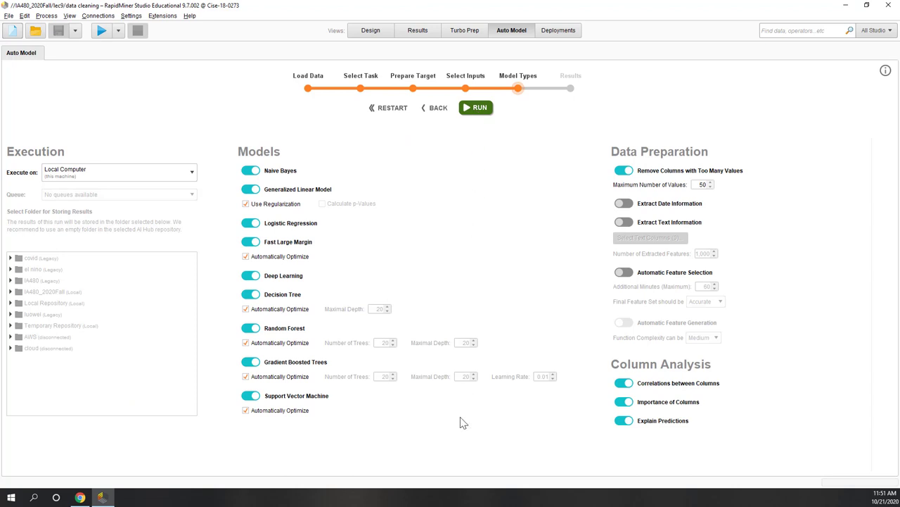
Examine the available execution locations, including AWS and cloud, and keep Local Computer for the run
{"action": "left_click", "coordinate": [59, 174]}
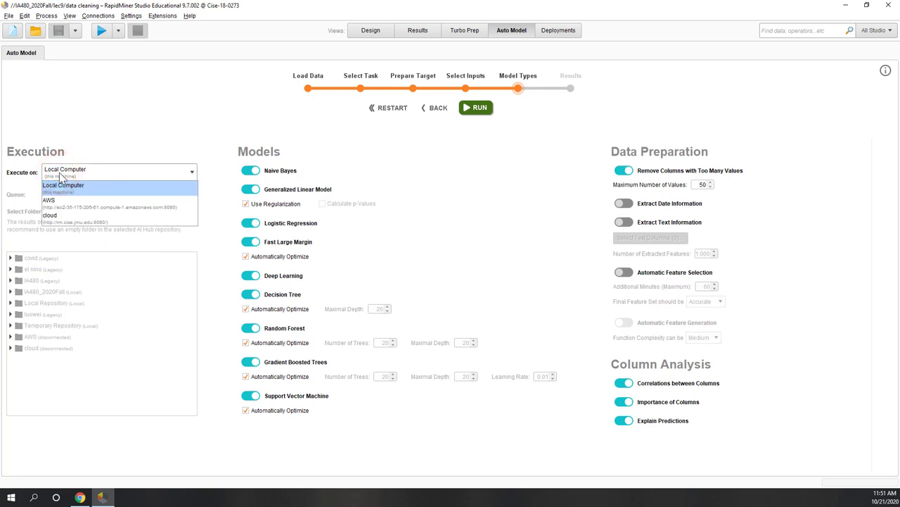
{"action": "key", "text": "Down"}
{"action": "key", "text": "Down"}
{"action": "left_click", "coordinate": [150, 131]}
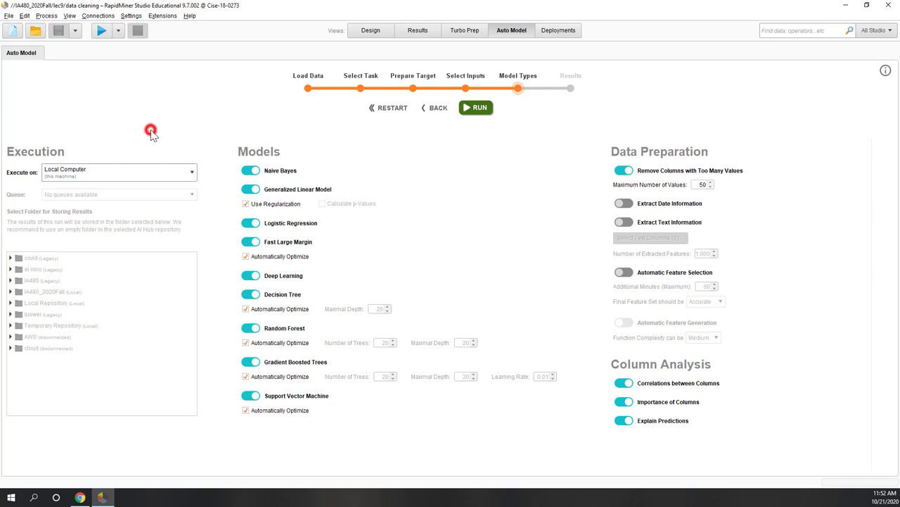
{"action": "left_click", "coordinate": [121, 176]}
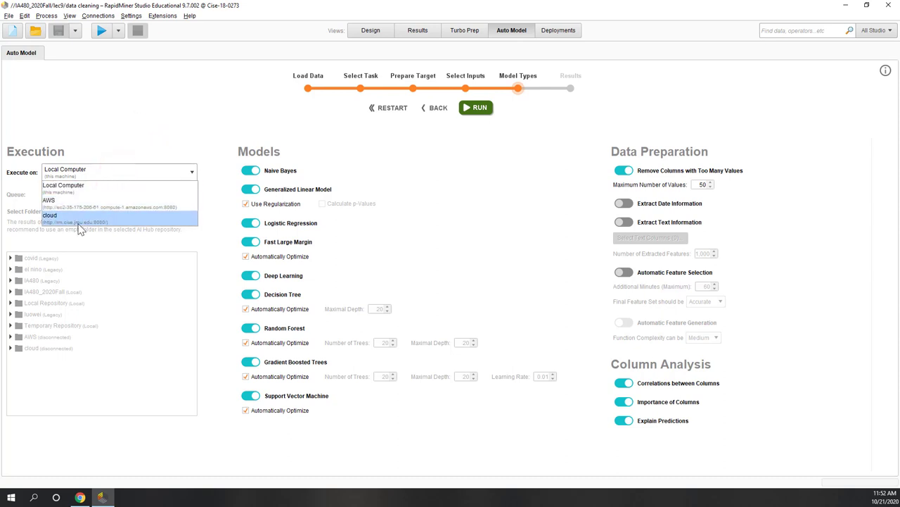
{"action": "left_click", "coordinate": [62, 186]}
{"action": "left_click", "coordinate": [148, 144]}
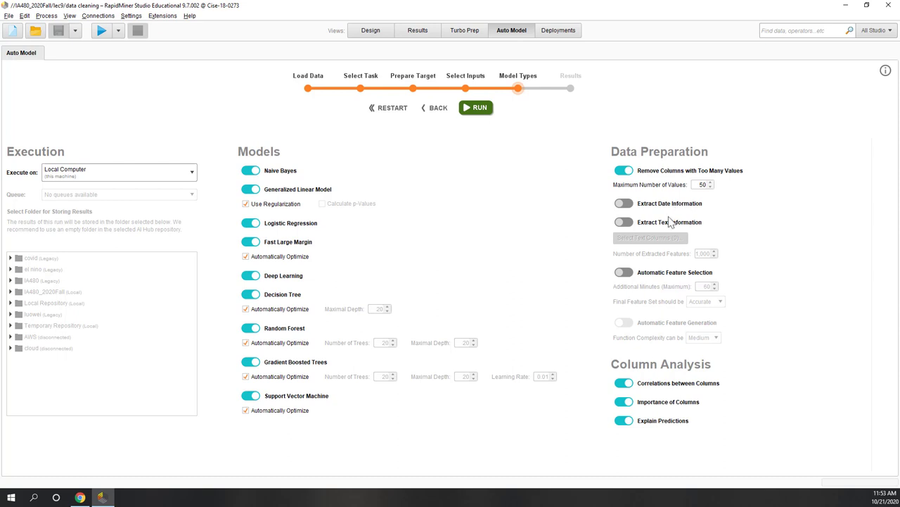
Turn on automatic feature selection and set the final feature set to Balanced
{"action": "left_click", "coordinate": [624, 273]}
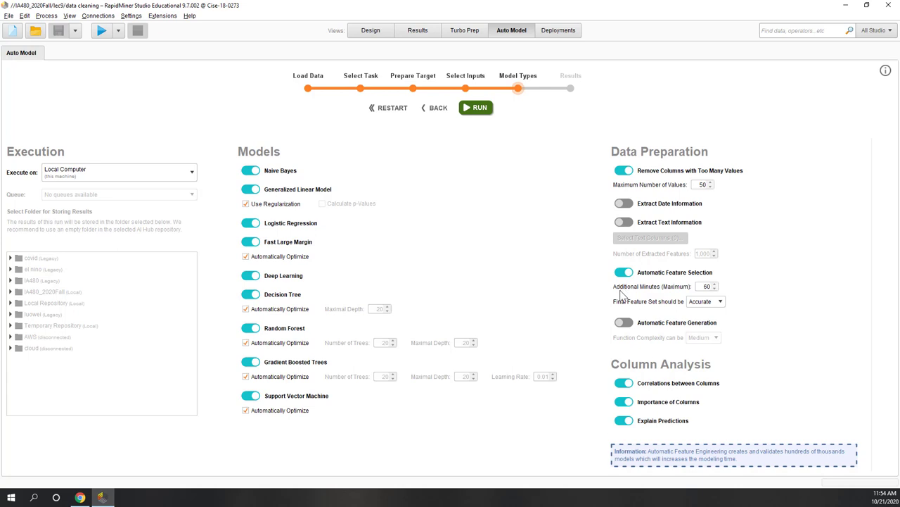
{"action": "left_click", "coordinate": [710, 302]}
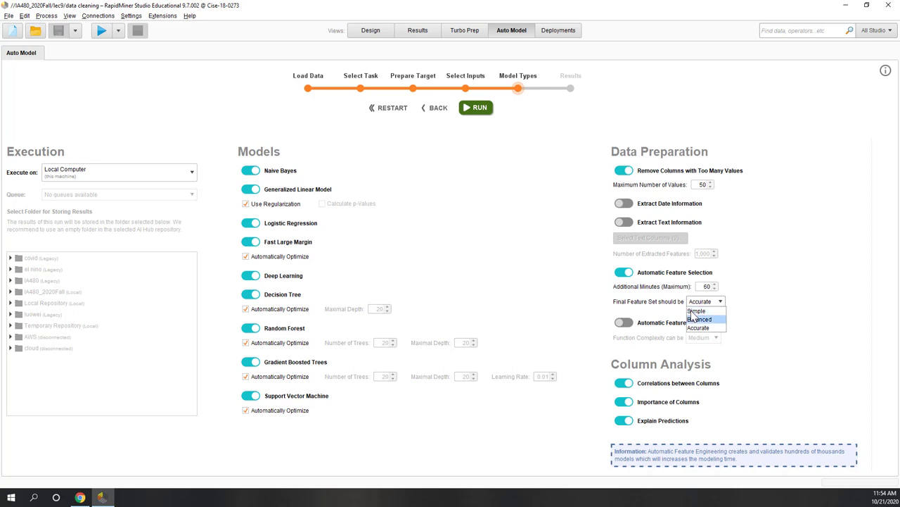
{"action": "key", "text": "Down"}
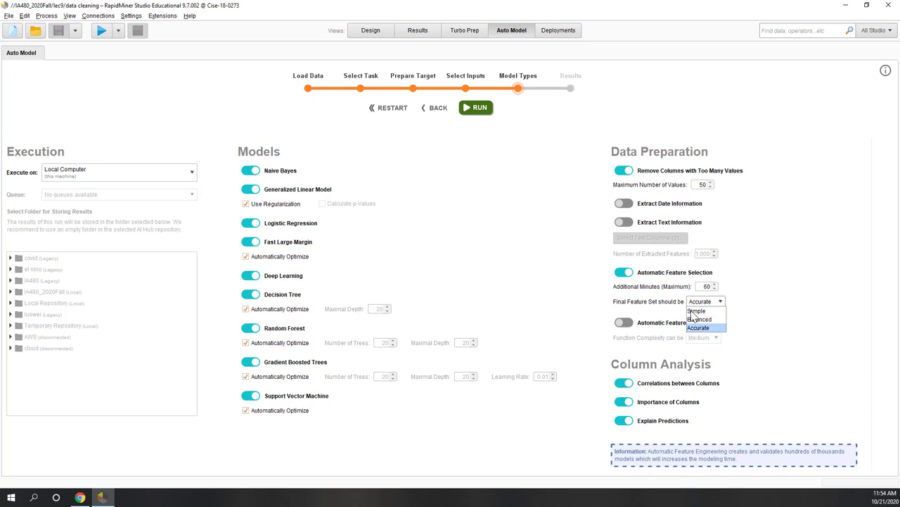
{"action": "left_click", "coordinate": [707, 321]}
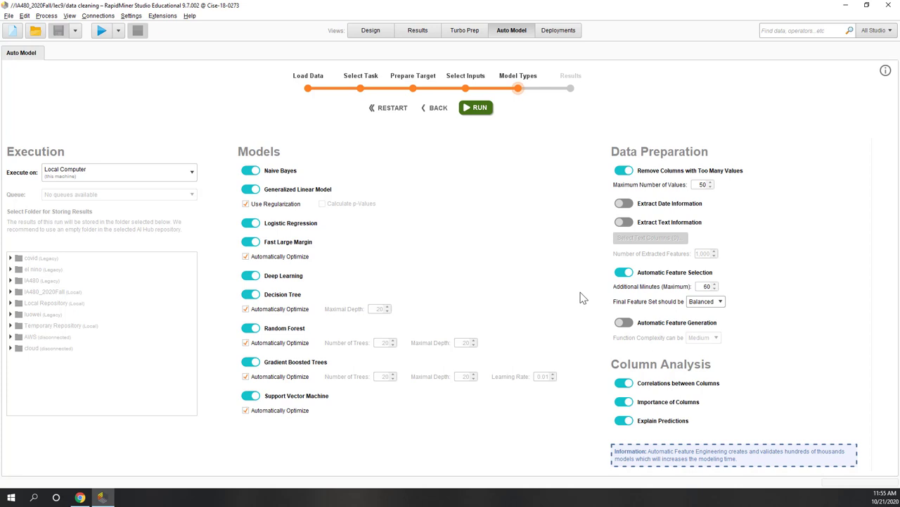
Leave automatic feature generation turned off after trying it, and run Auto Model with all model types enabled
{"action": "left_click", "coordinate": [624, 324]}
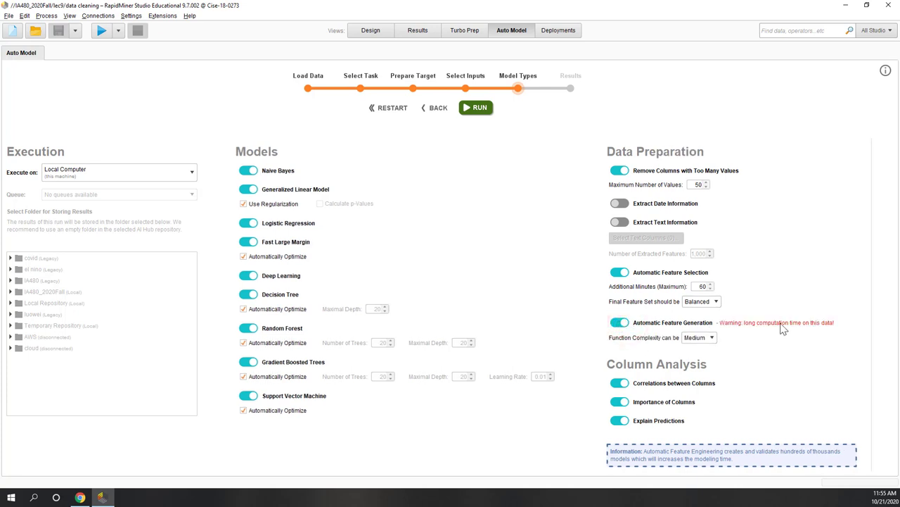
{"action": "left_click", "coordinate": [619, 323]}
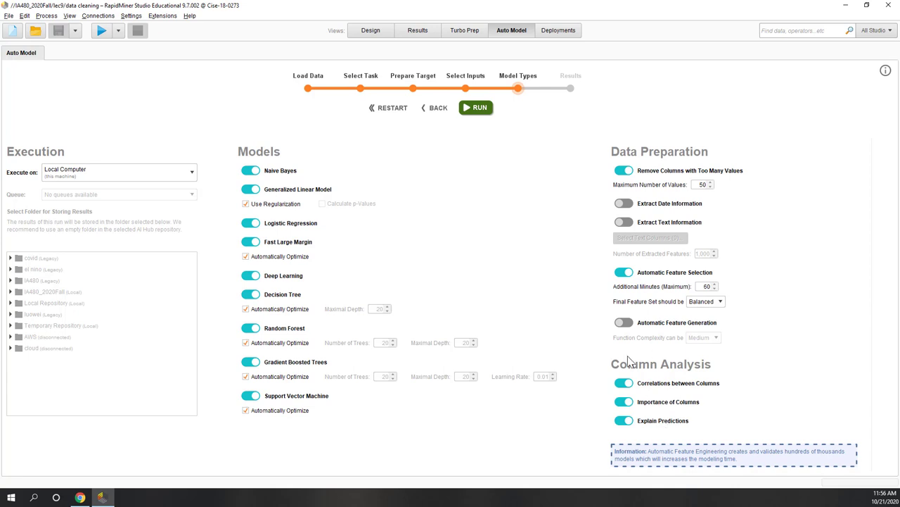
{"action": "left_click", "coordinate": [478, 111]}
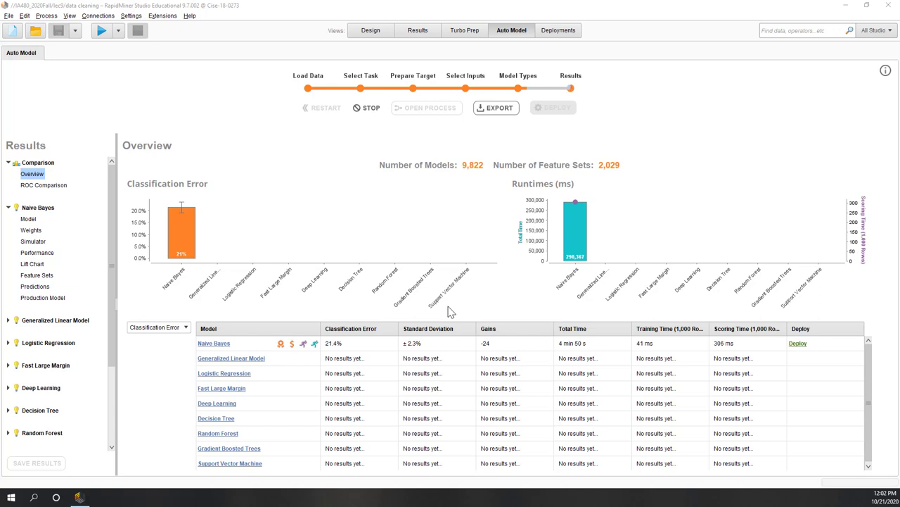
Examine the model comparison overview by accuracy, AUC, precision, recall and F measure in turn
{"action": "left_click", "coordinate": [152, 329]}
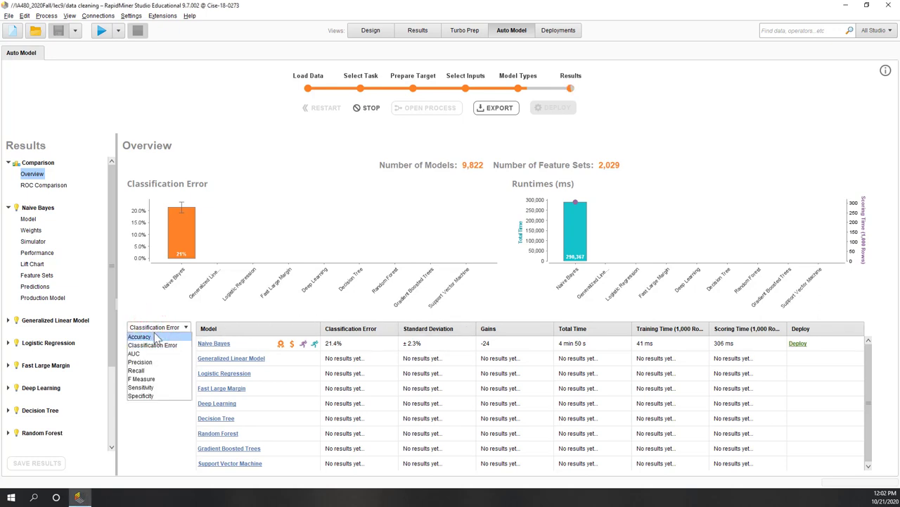
{"action": "left_click", "coordinate": [156, 337]}
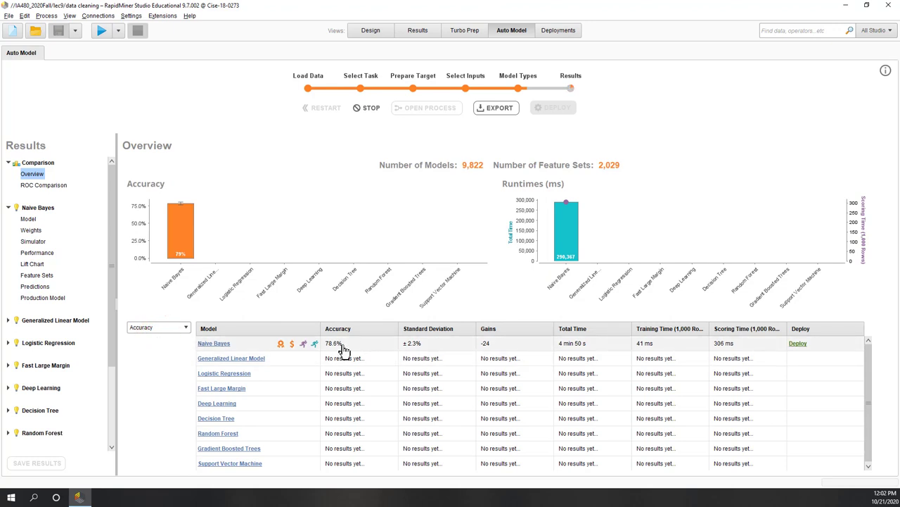
{"action": "left_click", "coordinate": [152, 328]}
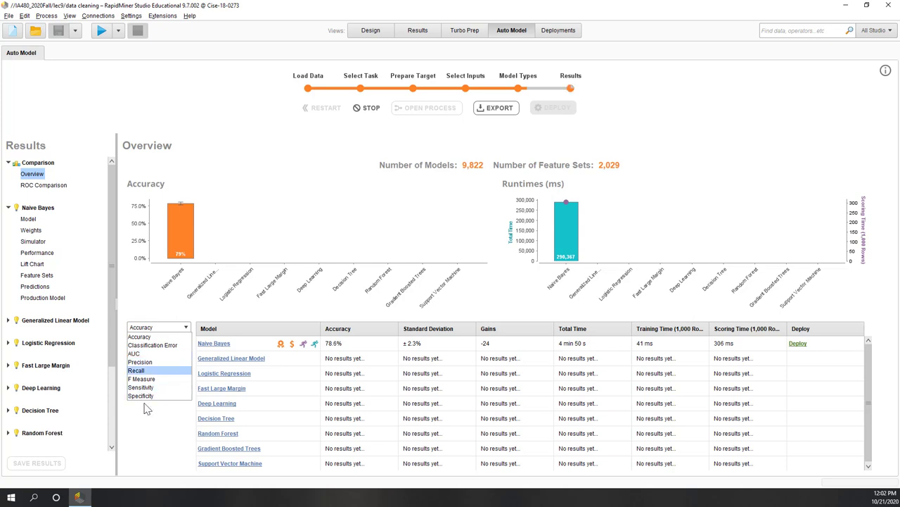
{"action": "left_click", "coordinate": [147, 353]}
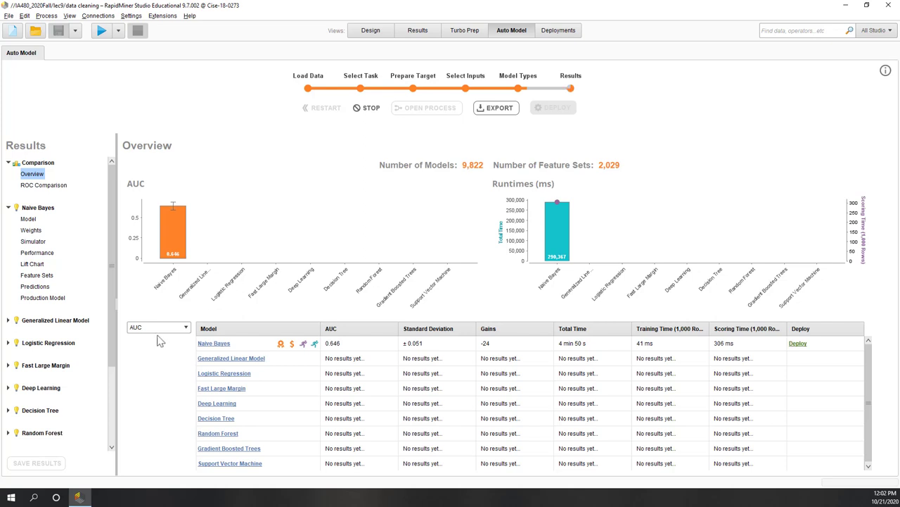
{"action": "left_click", "coordinate": [159, 328]}
{"action": "left_click", "coordinate": [155, 364]}
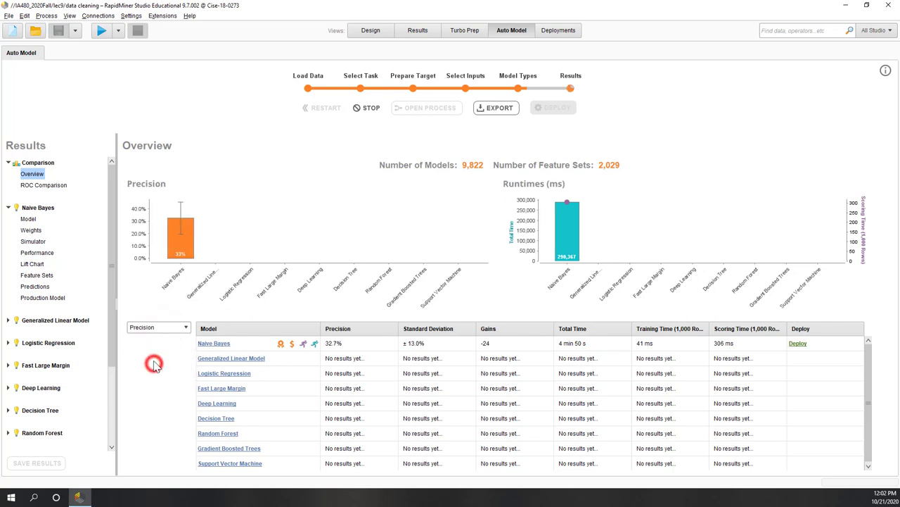
{"action": "left_click", "coordinate": [150, 328]}
{"action": "left_click", "coordinate": [148, 371]}
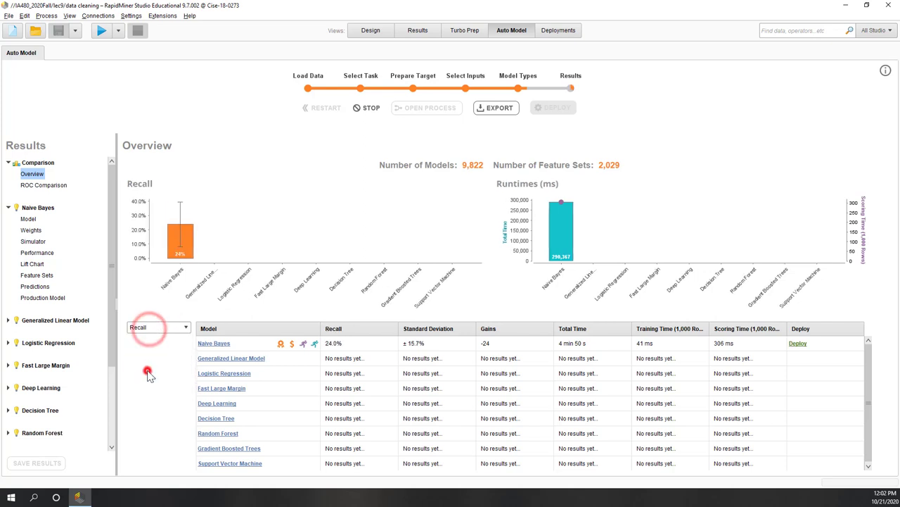
{"action": "left_click", "coordinate": [158, 329]}
{"action": "left_click", "coordinate": [152, 377]}
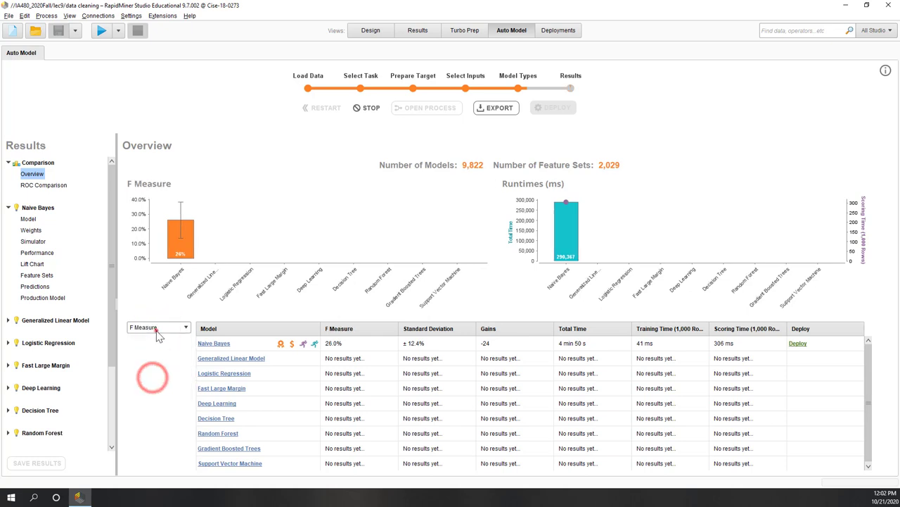
{"action": "left_click", "coordinate": [157, 328]}
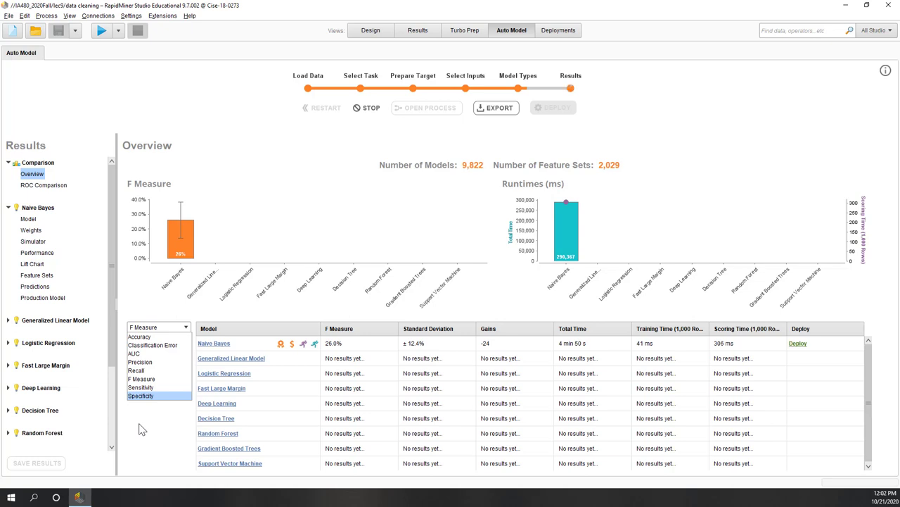
{"action": "left_click", "coordinate": [141, 430]}
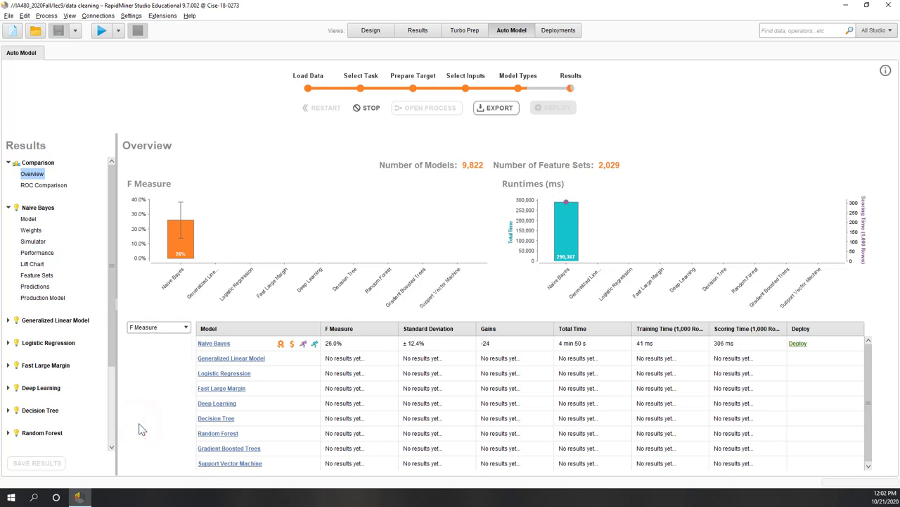
Examine the Naive Bayes density charts for house_type, washer, deck and bedroom, then the model's attribute weights
{"action": "left_click", "coordinate": [29, 218]}
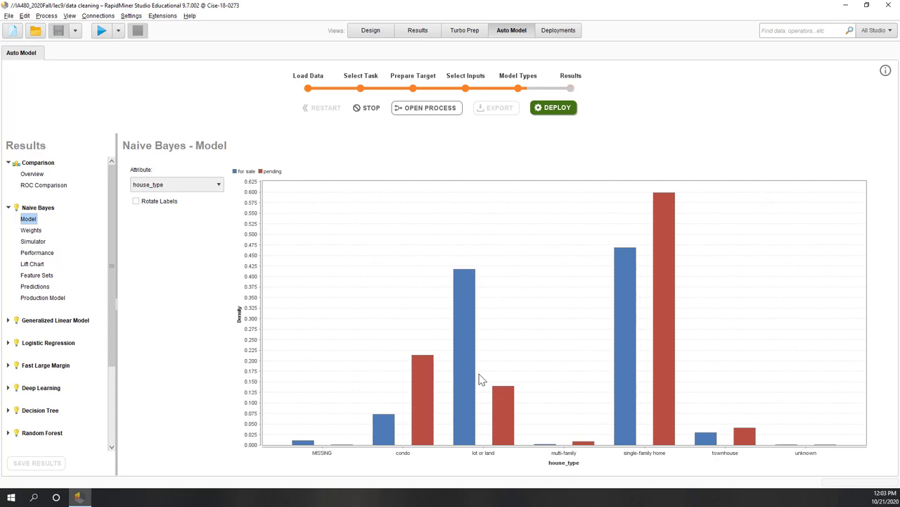
{"action": "left_click", "coordinate": [169, 184]}
{"action": "left_click", "coordinate": [161, 203]}
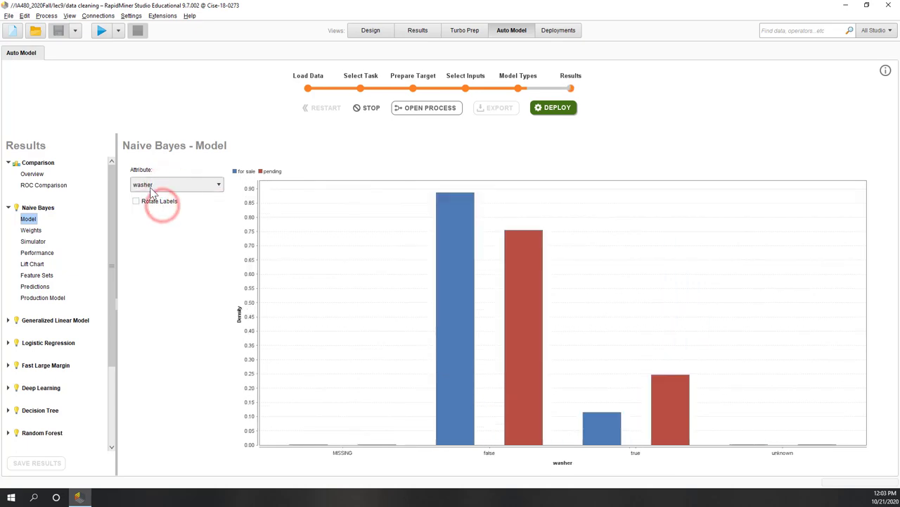
{"action": "left_click", "coordinate": [149, 184]}
{"action": "left_click", "coordinate": [161, 212]}
{"action": "left_click", "coordinate": [163, 184]}
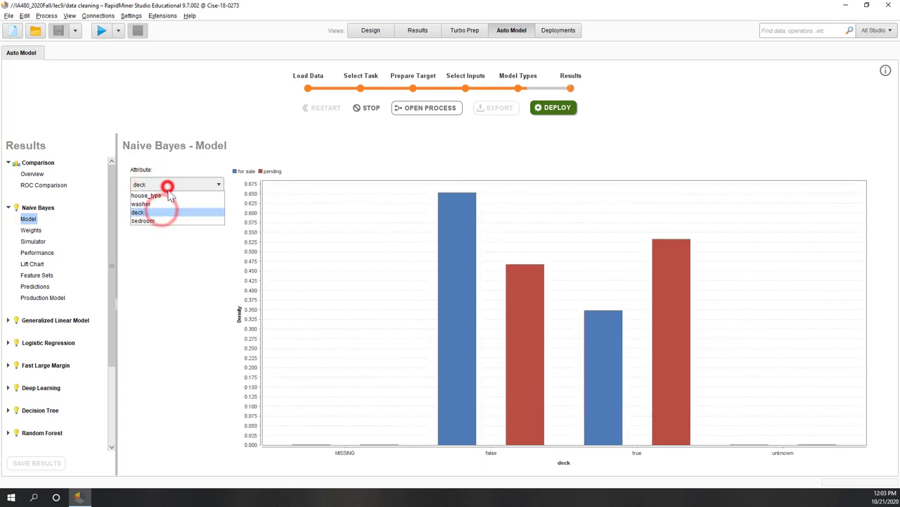
{"action": "left_click", "coordinate": [171, 220]}
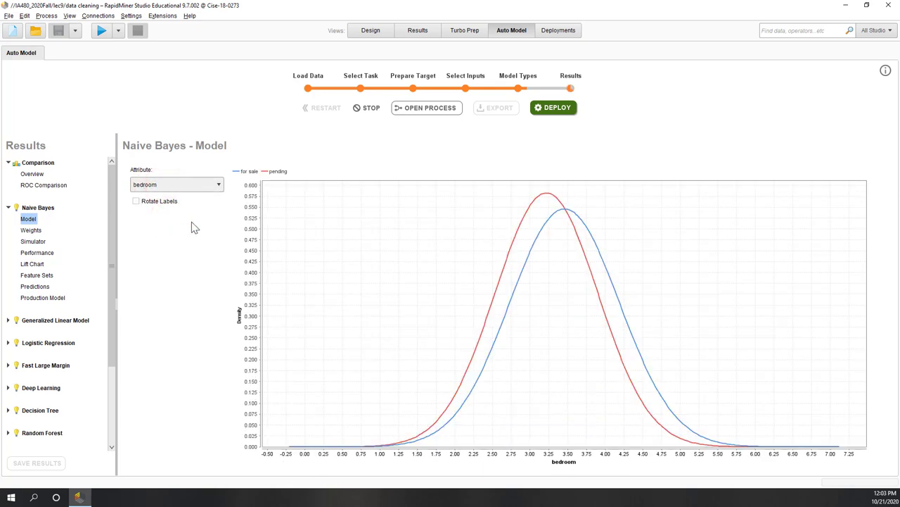
{"action": "left_click", "coordinate": [163, 184]}
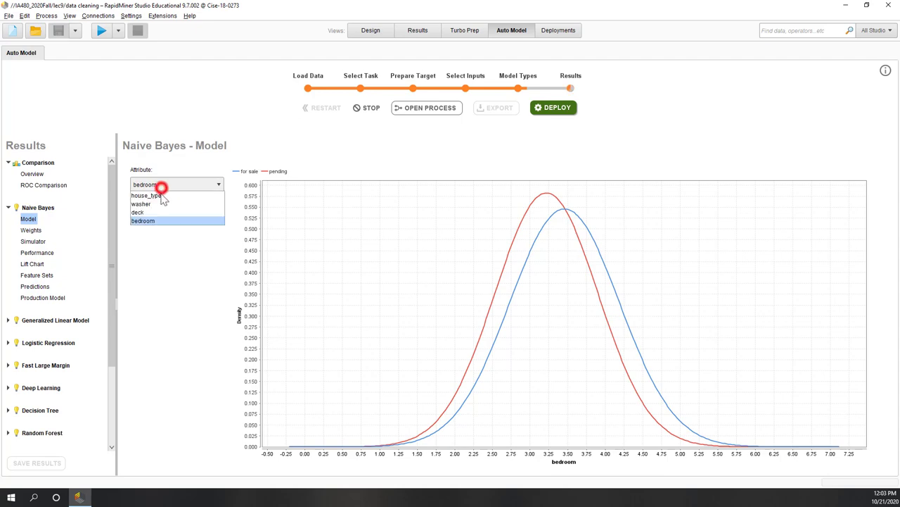
{"action": "left_click", "coordinate": [162, 203]}
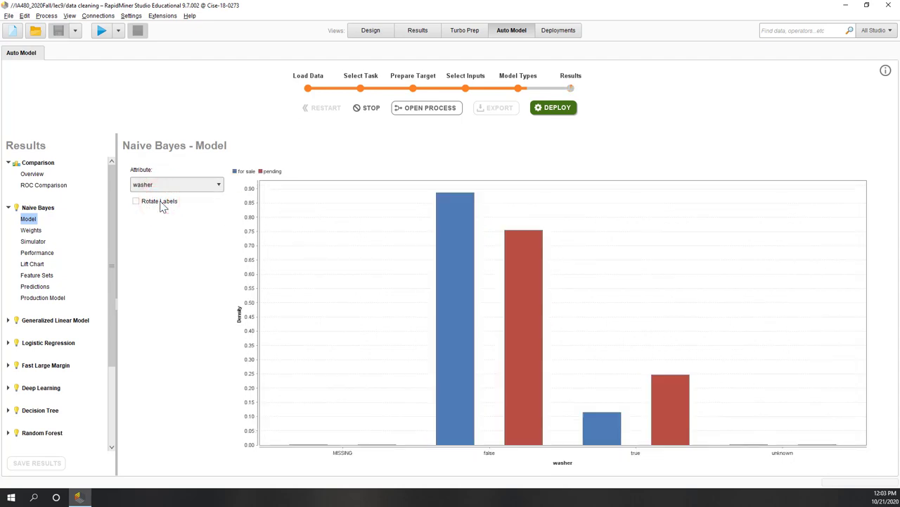
{"action": "left_click", "coordinate": [31, 230]}
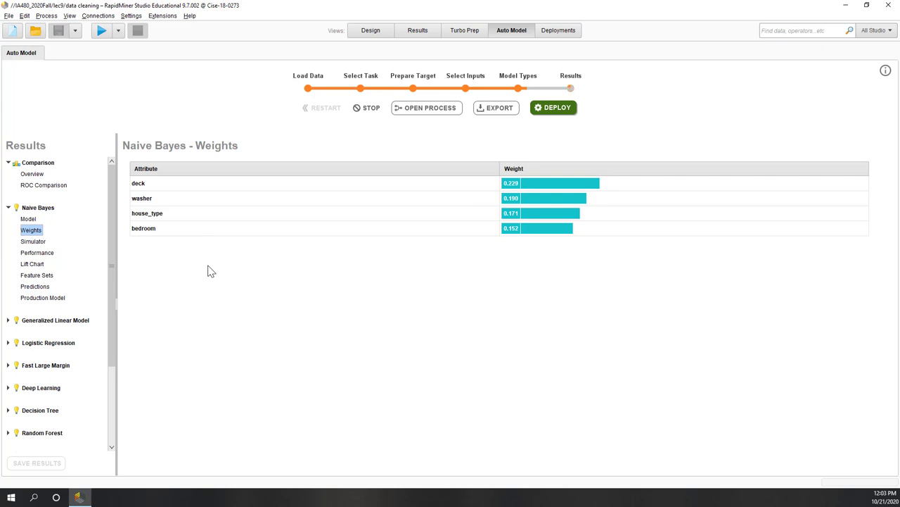
Open the Naive Bayes simulator and set the bedroom value to 3
{"action": "left_click", "coordinate": [33, 241]}
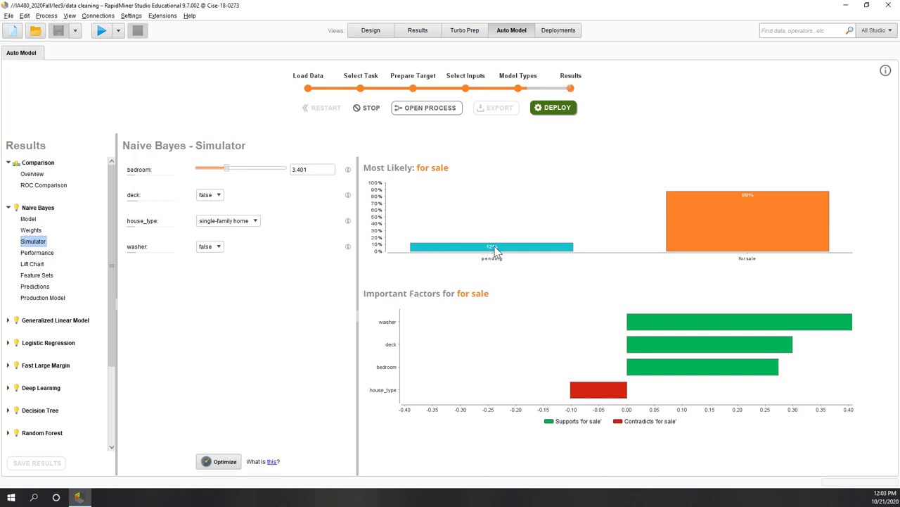
{"action": "left_click", "coordinate": [227, 173]}
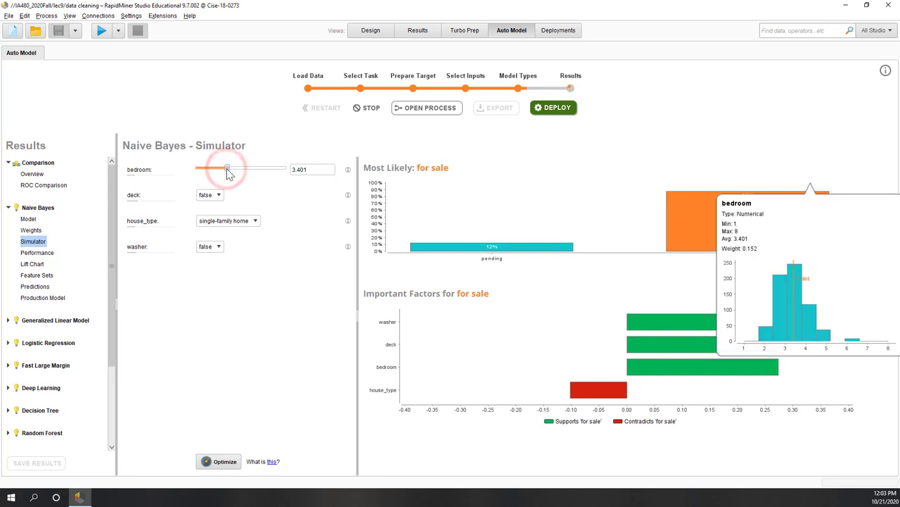
{"action": "left_click", "coordinate": [228, 174]}
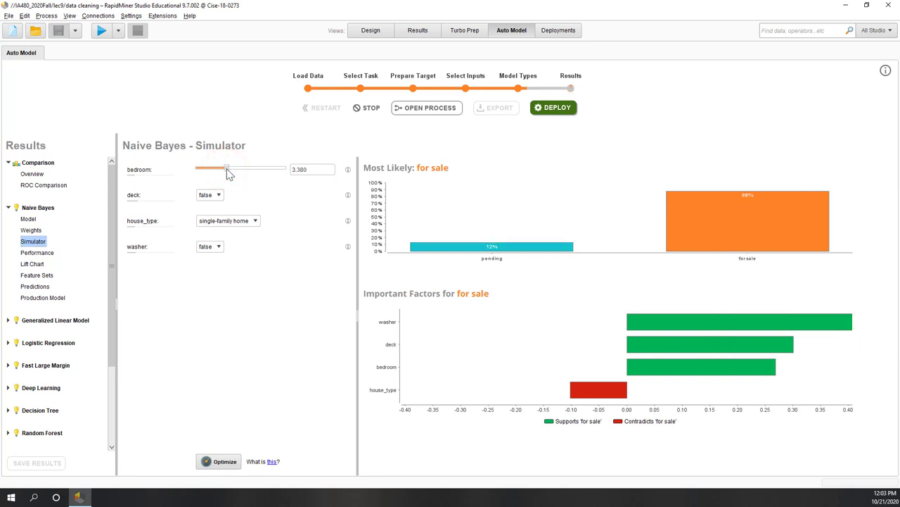
{"action": "left_click_drag", "start_coordinate": [316, 170], "coordinate": [257, 169]}
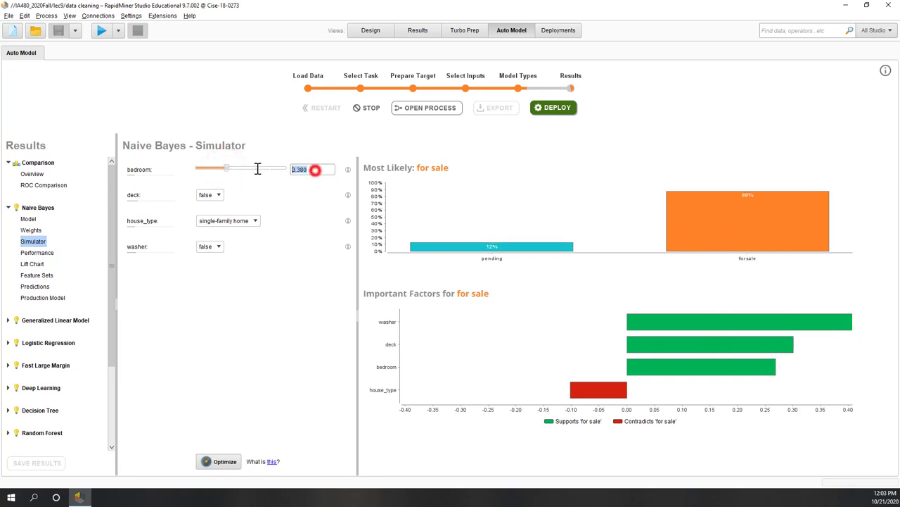
{"action": "type", "text": "3"}
{"action": "left_click", "coordinate": [282, 236]}
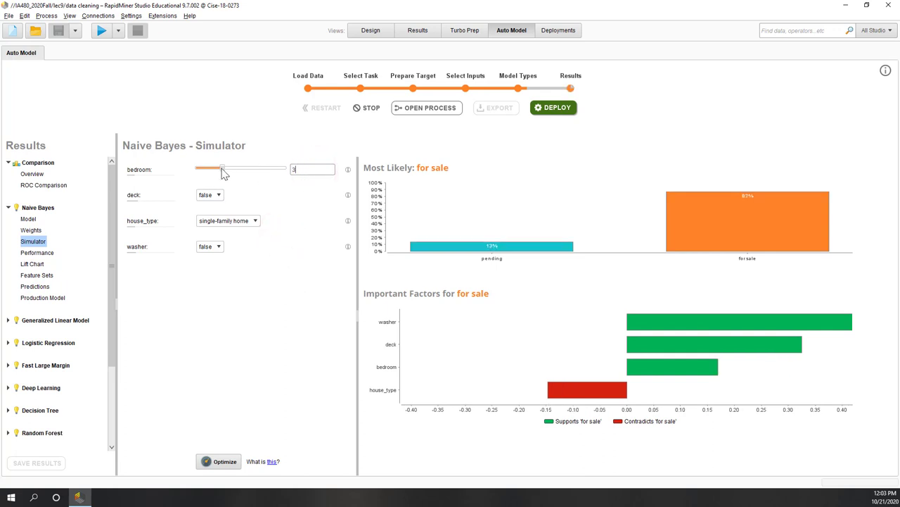
Try a bedroom value of 8 in the simulator, set it to 1, and check the probability of pending
{"action": "mouse_move", "coordinate": [222, 173]}
{"action": "left_mouse_down"}
{"action": "mouse_move", "coordinate": [204, 171]}
{"action": "mouse_move", "coordinate": [311, 175]}
{"action": "left_mouse_up"}
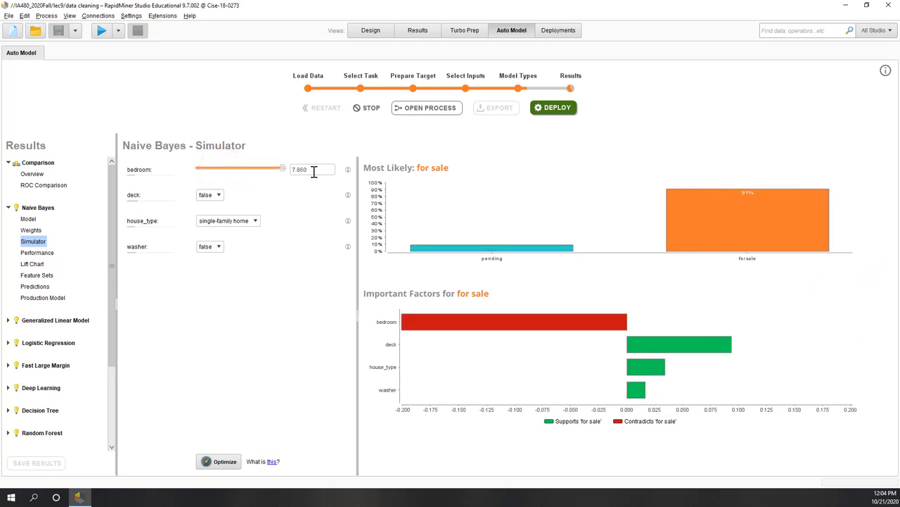
{"action": "double_click", "coordinate": [312, 170]}
{"action": "type", "text": "8"}
{"action": "left_click", "coordinate": [277, 252]}
{"action": "double_click", "coordinate": [312, 170]}
{"action": "type", "text": "1"}
{"action": "left_click", "coordinate": [313, 348]}
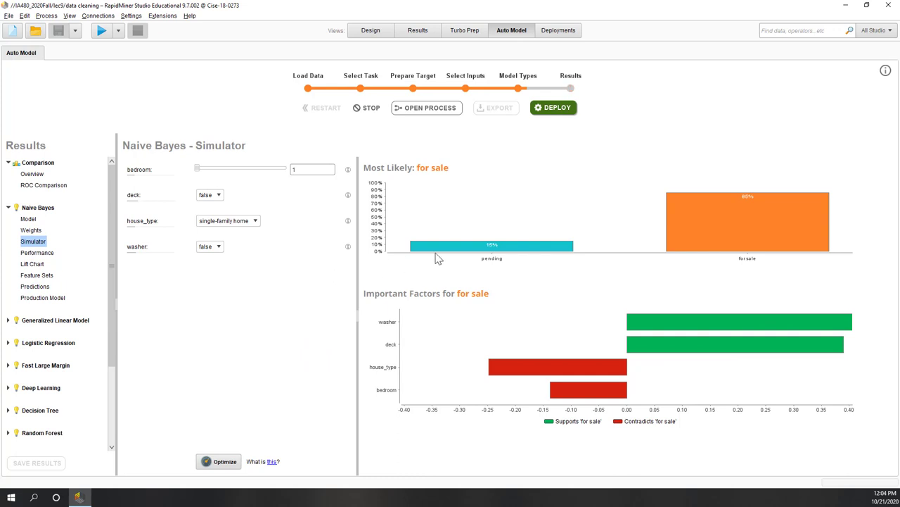
{"action": "mouse_move", "coordinate": [436, 259]}
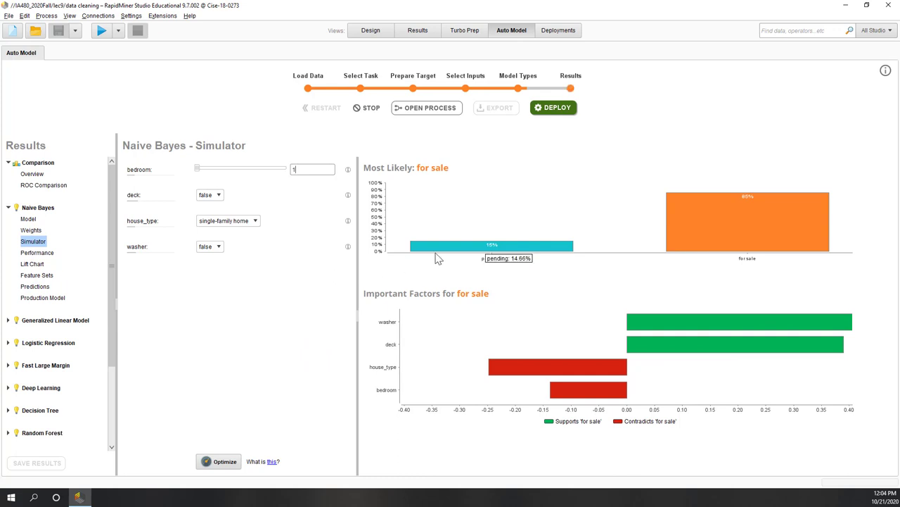
Set the simulator's deck to true, house_type to townhouse and washer to true
{"action": "left_click", "coordinate": [211, 195]}
{"action": "left_click", "coordinate": [206, 213]}
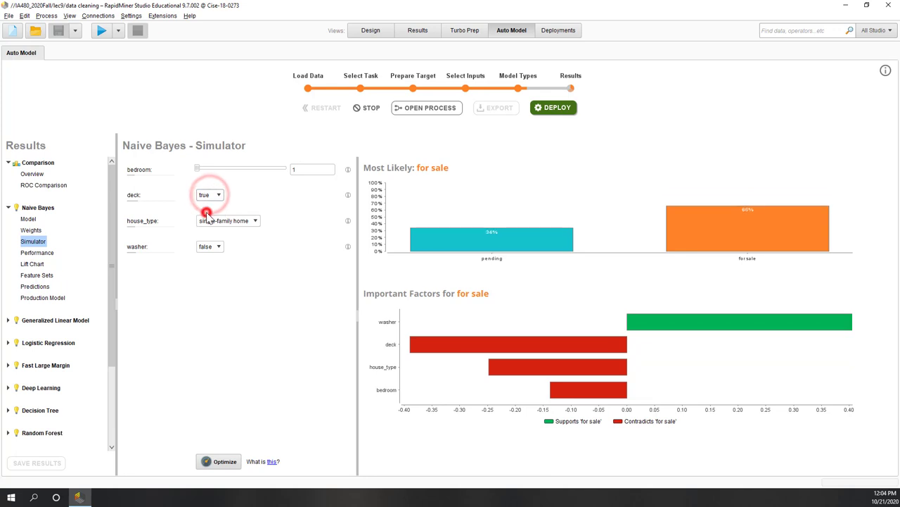
{"action": "left_click", "coordinate": [244, 224]}
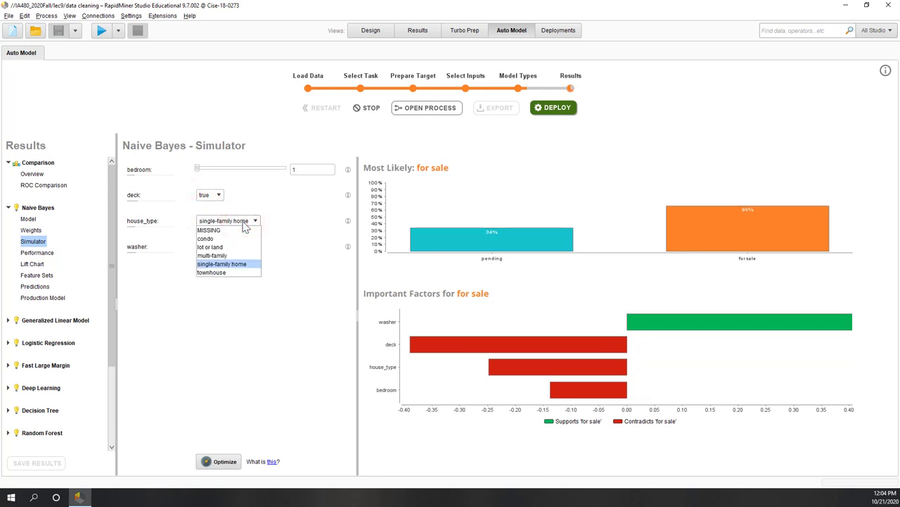
{"action": "left_click", "coordinate": [214, 272]}
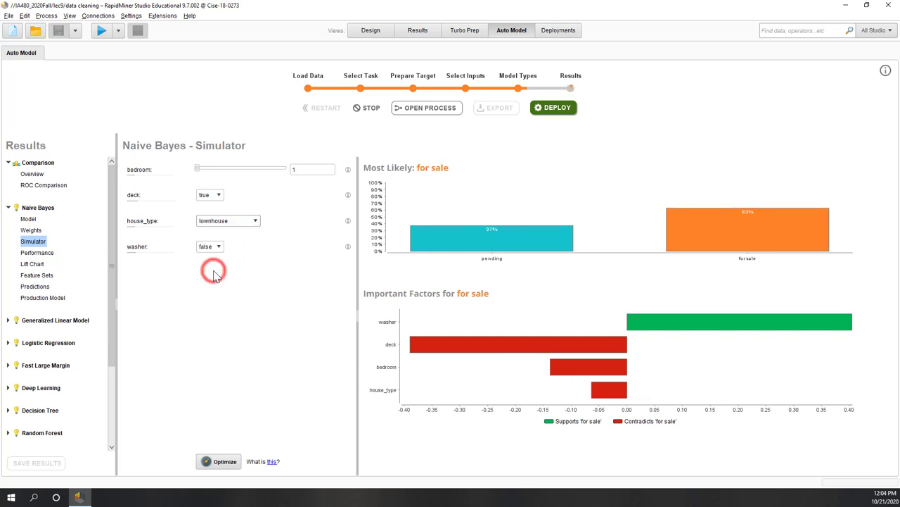
{"action": "left_click", "coordinate": [215, 246]}
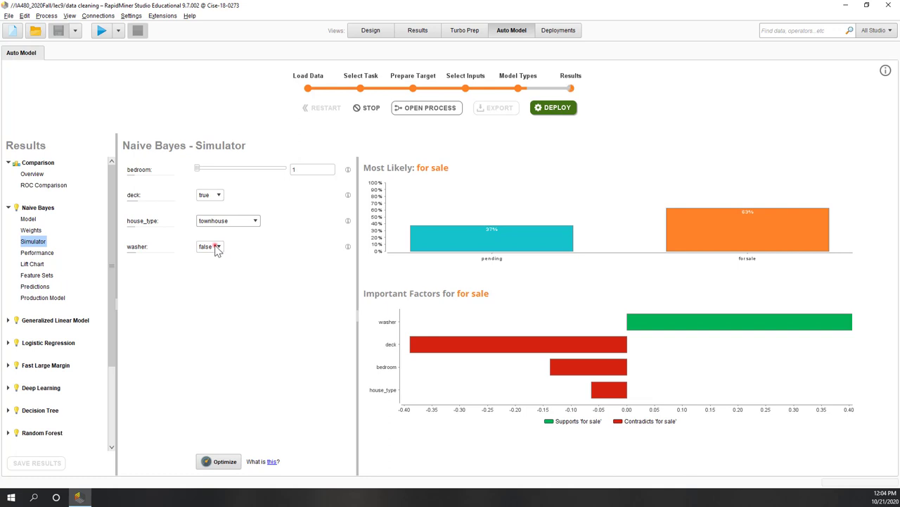
{"action": "left_click", "coordinate": [204, 264]}
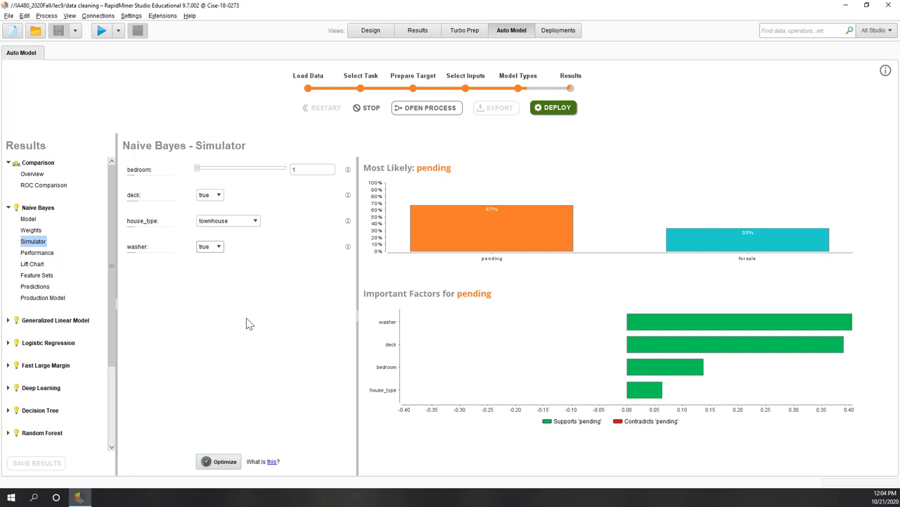
Examine the Naive Bayes performance criteria and confusion matrix, then its lift chart
{"action": "left_click", "coordinate": [35, 253]}
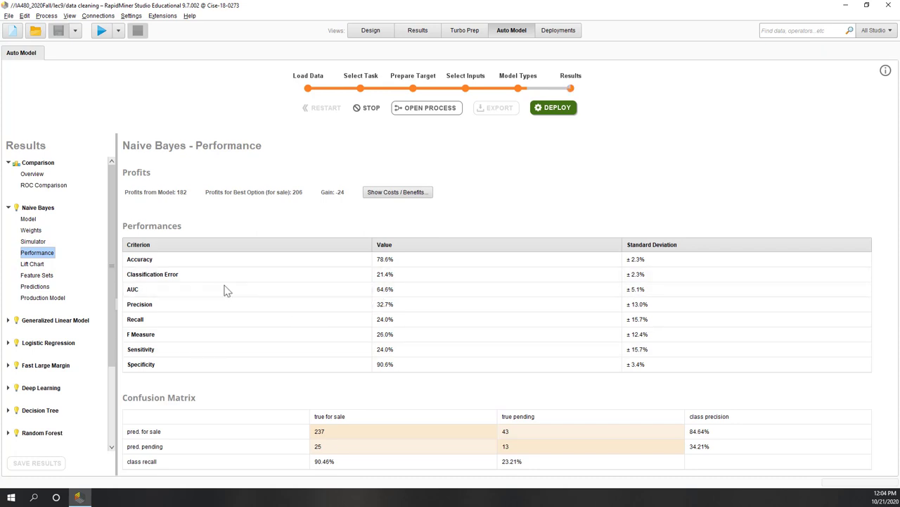
{"action": "left_click", "coordinate": [31, 265]}
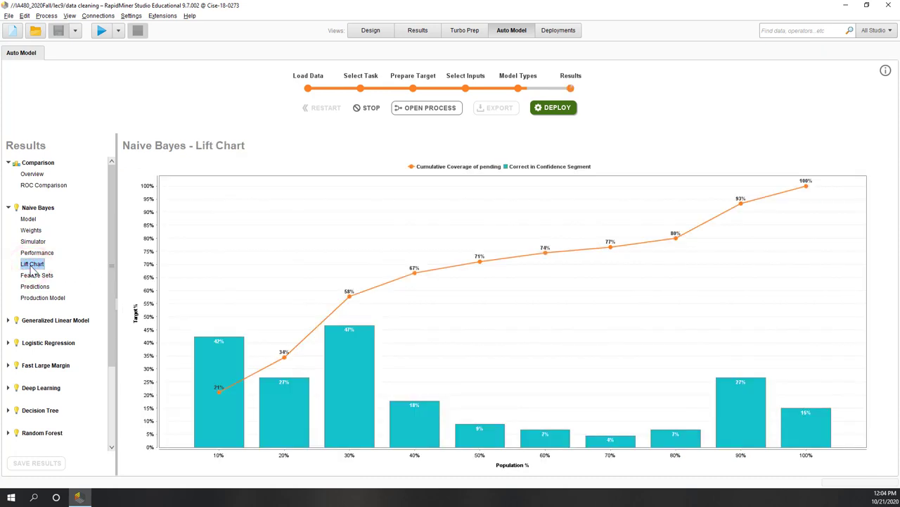
Examine the Naive Bayes feature sets, comparing the attributes of the original set, the used set and the lowest-error set
{"action": "left_click", "coordinate": [45, 275]}
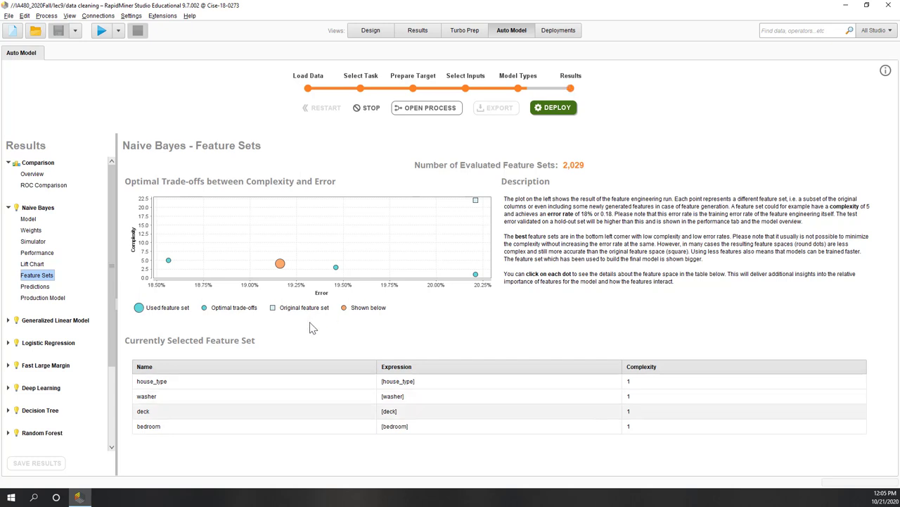
{"action": "left_click", "coordinate": [475, 201]}
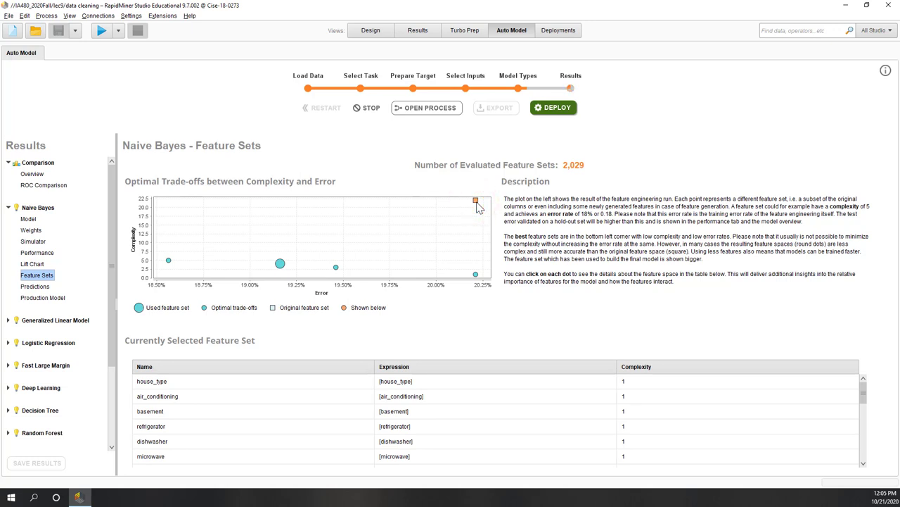
{"action": "scroll", "coordinate": [491, 427], "scroll_direction": "down", "scroll_amount": 3}
{"action": "scroll", "coordinate": [491, 427], "scroll_direction": "up", "scroll_amount": 3}
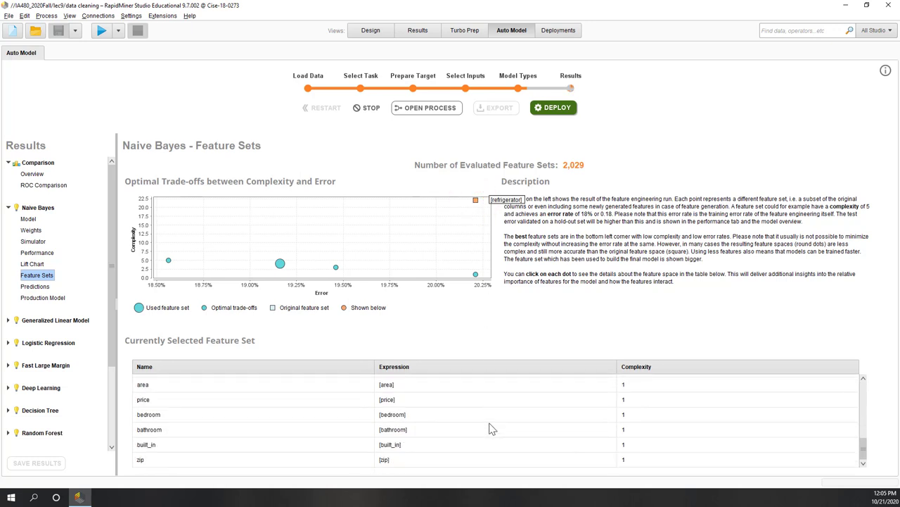
{"action": "scroll", "coordinate": [491, 428], "scroll_direction": "down", "scroll_amount": 2}
{"action": "scroll", "coordinate": [491, 428], "scroll_direction": "up", "scroll_amount": 3}
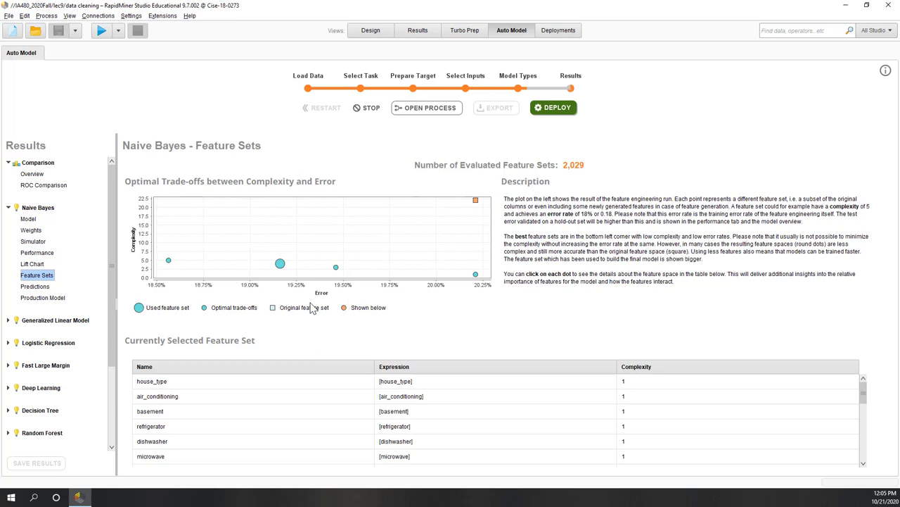
{"action": "left_click", "coordinate": [283, 266]}
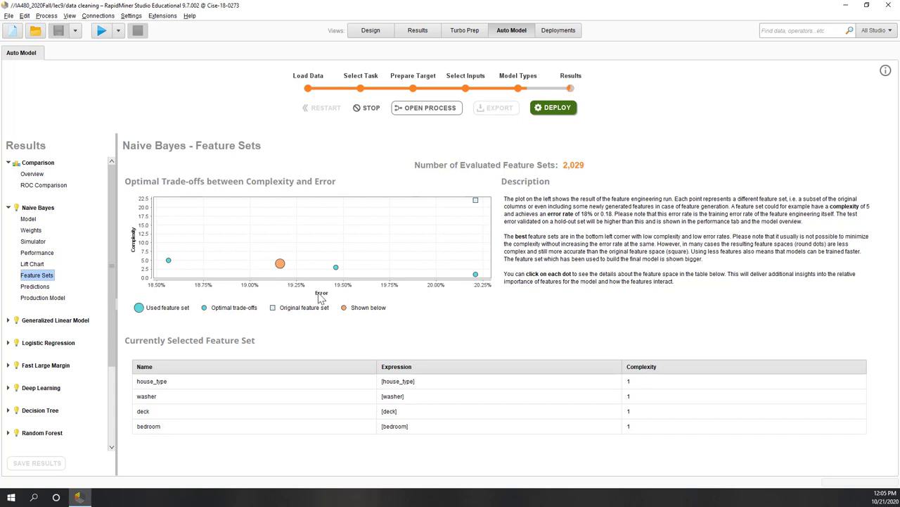
{"action": "left_click", "coordinate": [169, 261]}
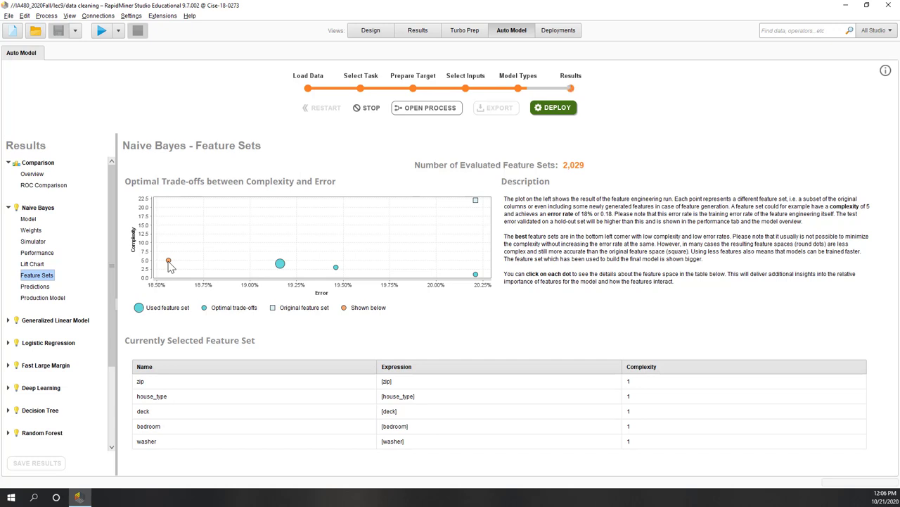
Review the Naive Bayes predictions table and compare the production model with the validated model
{"action": "left_click", "coordinate": [37, 287]}
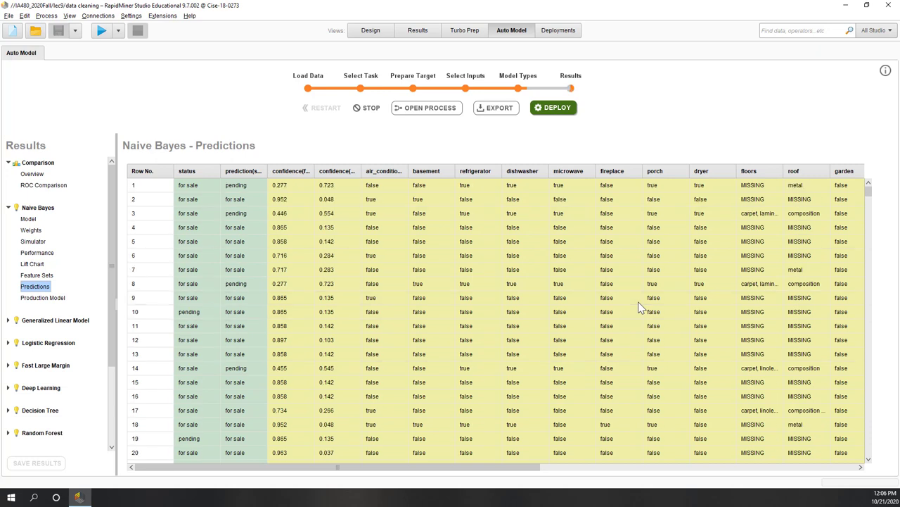
{"action": "left_click", "coordinate": [44, 298]}
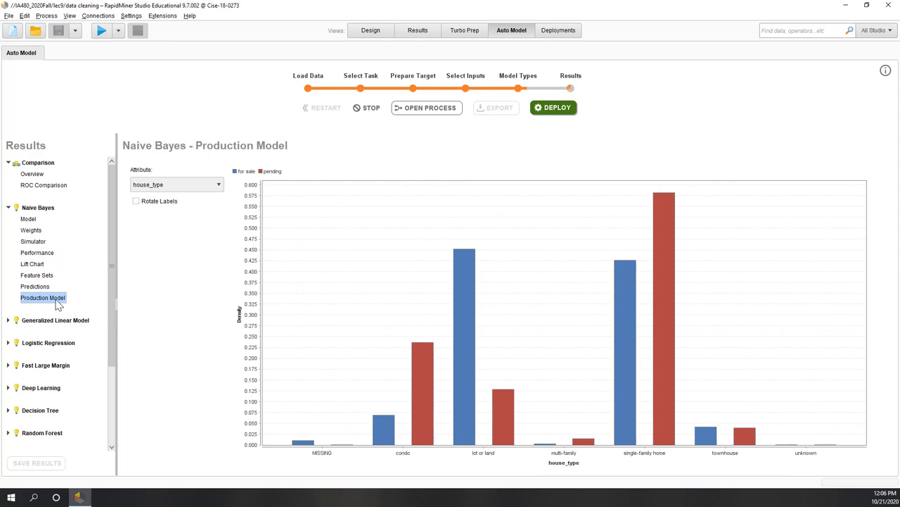
{"action": "left_click", "coordinate": [29, 220]}
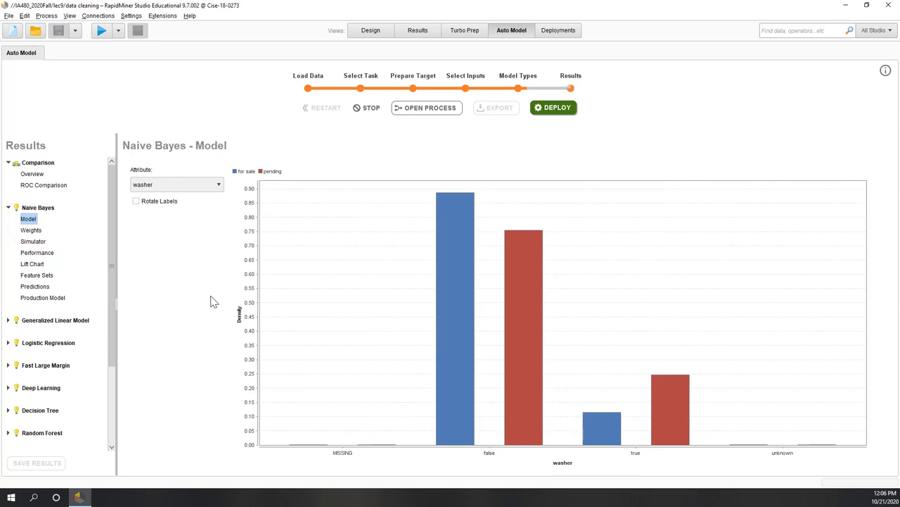
Compare Naive Bayes and Generalized Linear Model by AUC in the results overview, then examine their ROC comparison
{"action": "left_click", "coordinate": [32, 175]}
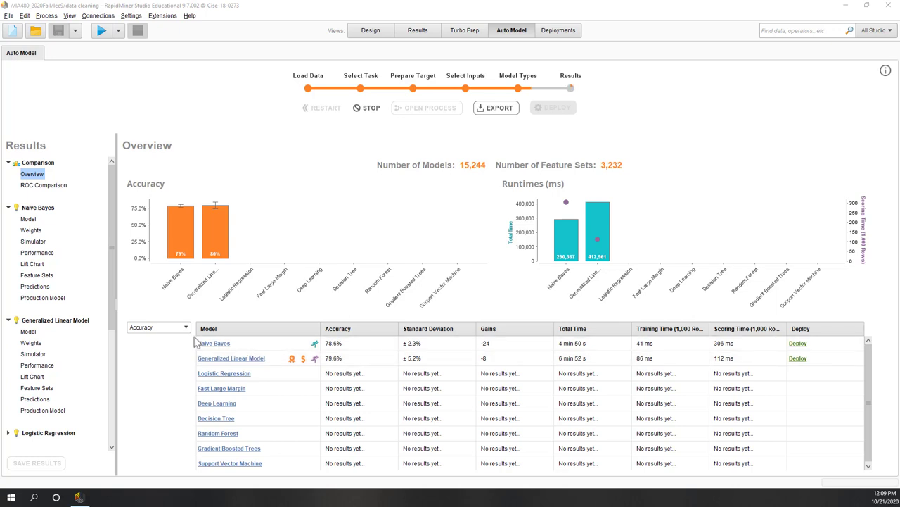
{"action": "left_click", "coordinate": [144, 327]}
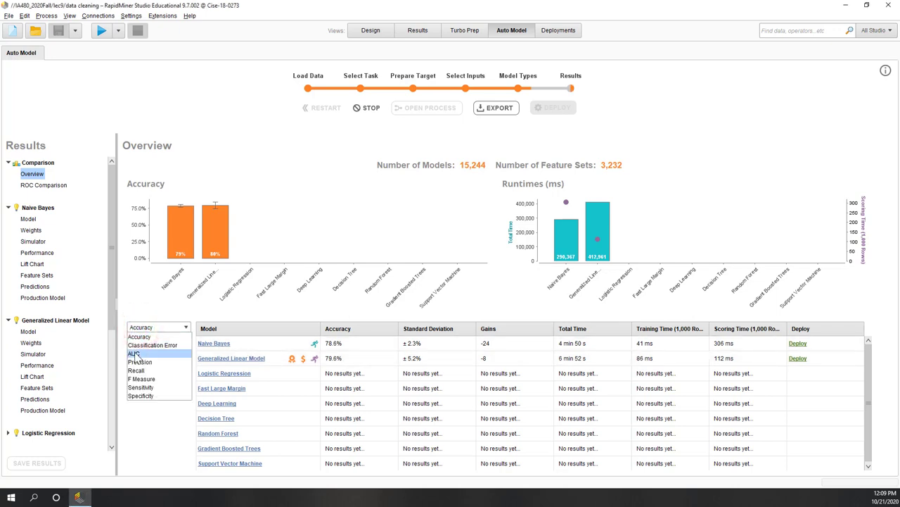
{"action": "left_click", "coordinate": [134, 353]}
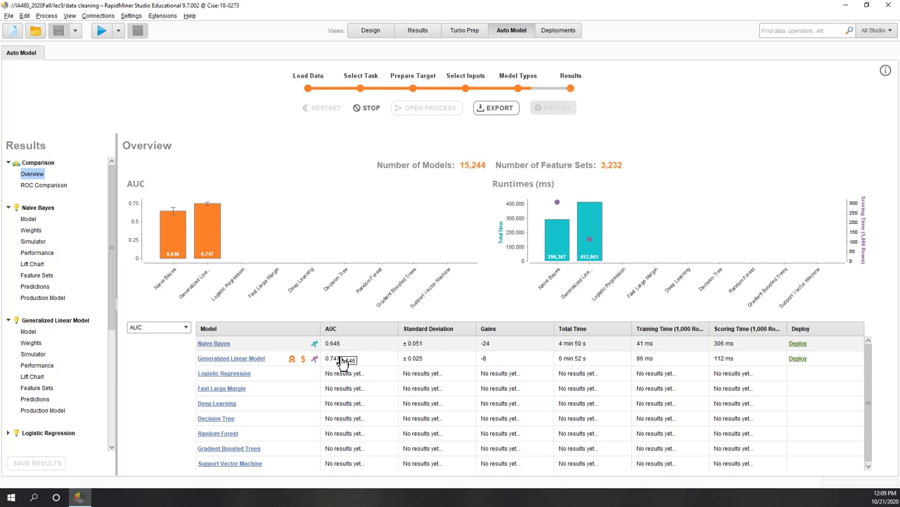
{"action": "left_click", "coordinate": [36, 186]}
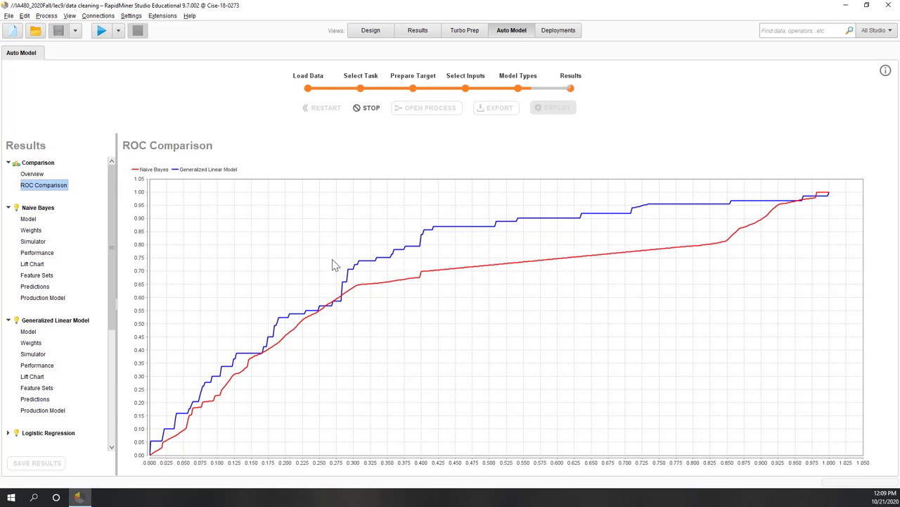
Examine the Generalized Linear Model's attribute coefficients and its attribute weights
{"action": "left_click", "coordinate": [28, 332]}
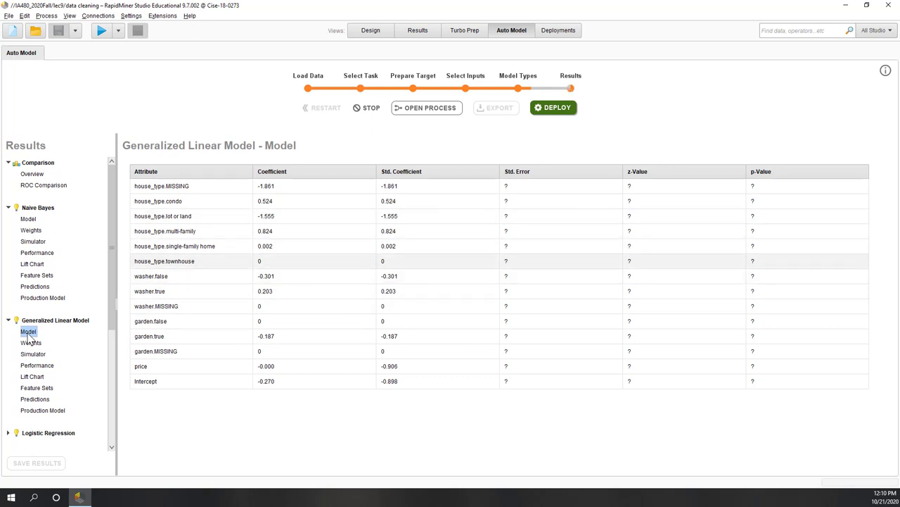
{"action": "left_click", "coordinate": [31, 343]}
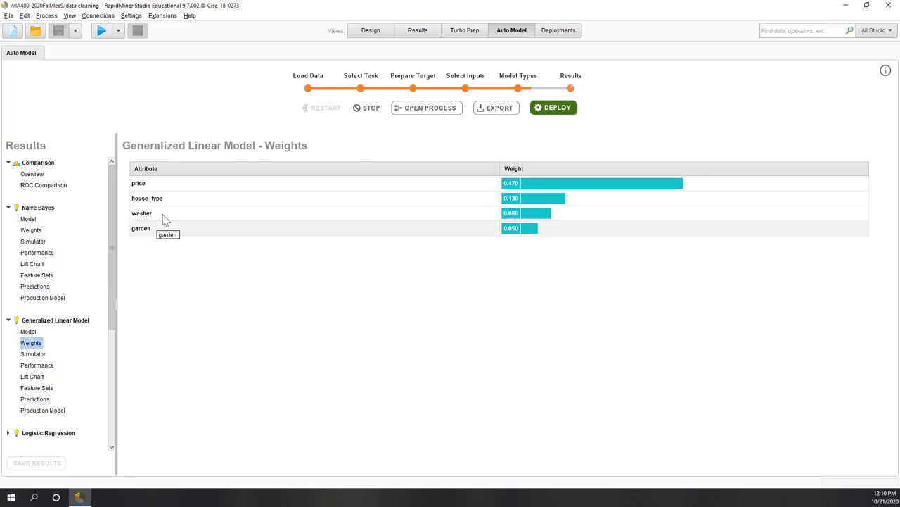
In the Generalized Linear Model simulator, try garden as true, set washer to true and return garden to false
{"action": "left_click", "coordinate": [31, 355]}
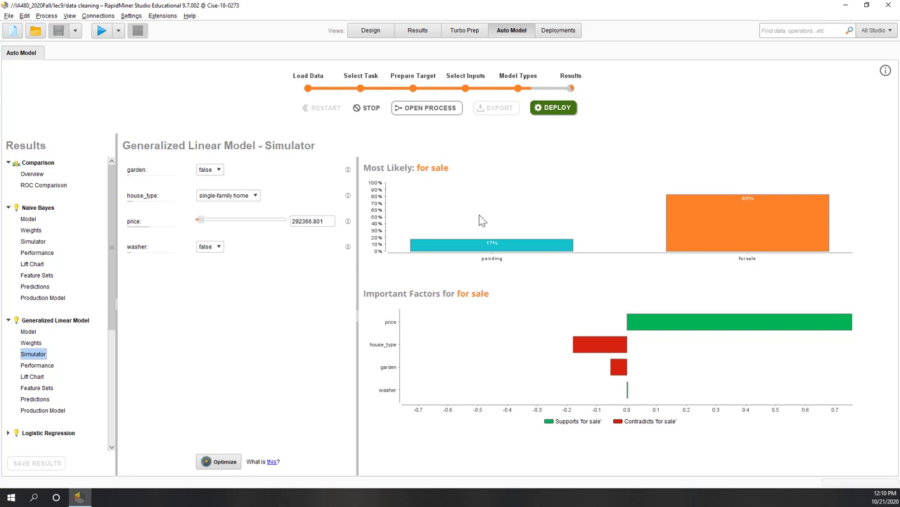
{"action": "left_click", "coordinate": [206, 170]}
{"action": "left_click", "coordinate": [204, 187]}
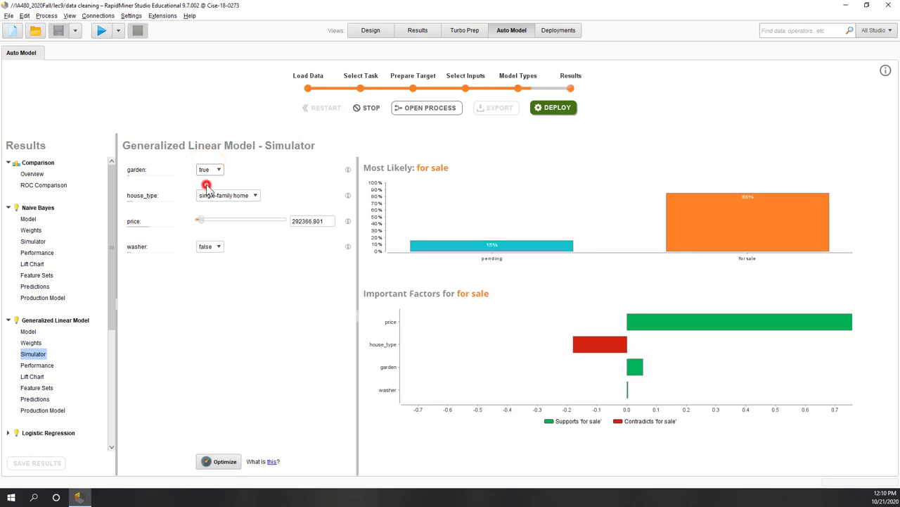
{"action": "left_click", "coordinate": [219, 246]}
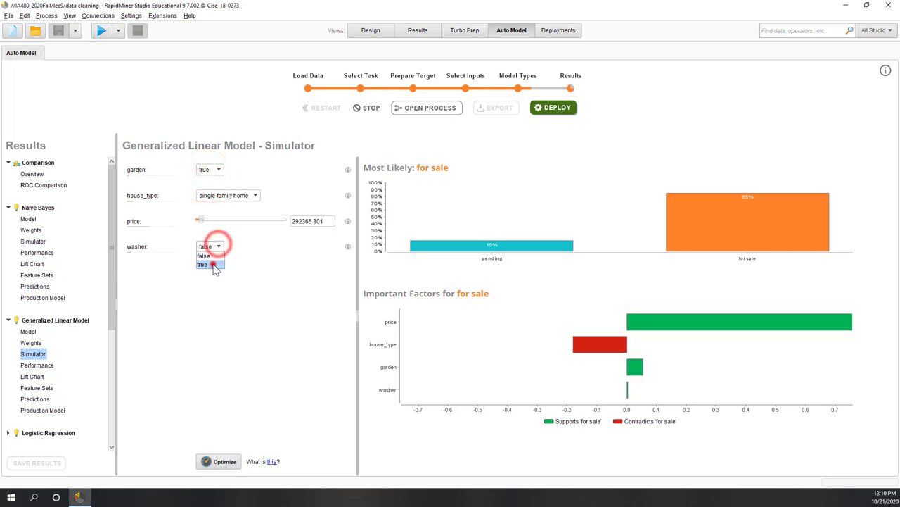
{"action": "left_click", "coordinate": [209, 264]}
{"action": "left_click", "coordinate": [208, 169]}
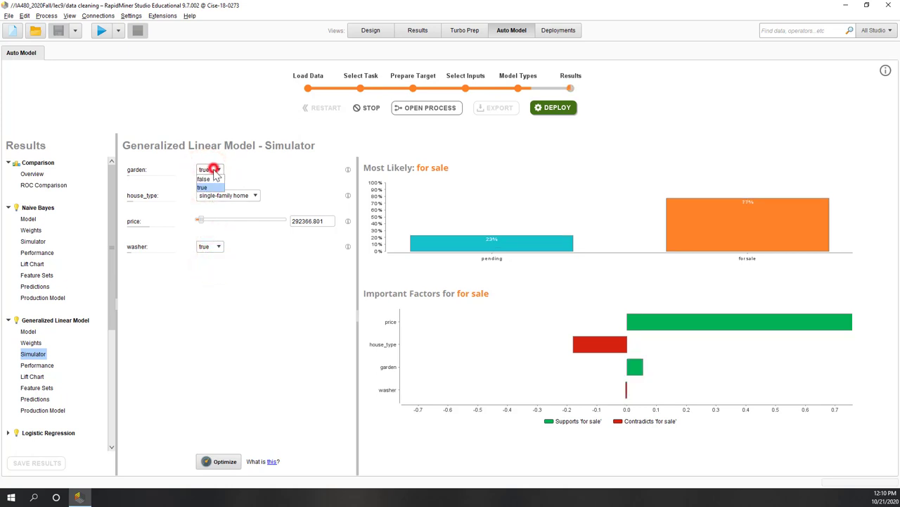
{"action": "left_click", "coordinate": [208, 179]}
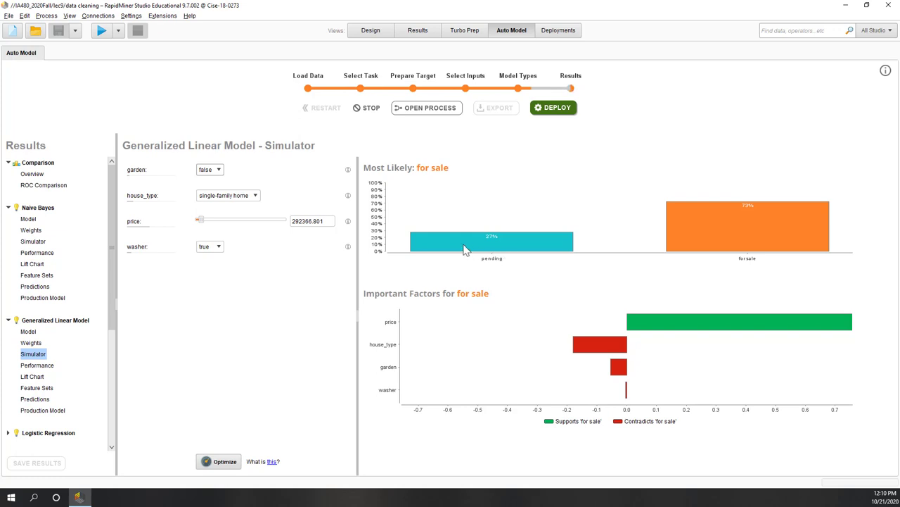
Set the simulator's house_type to townhouse and lower the price to its minimum of 12495
{"action": "left_click", "coordinate": [221, 197]}
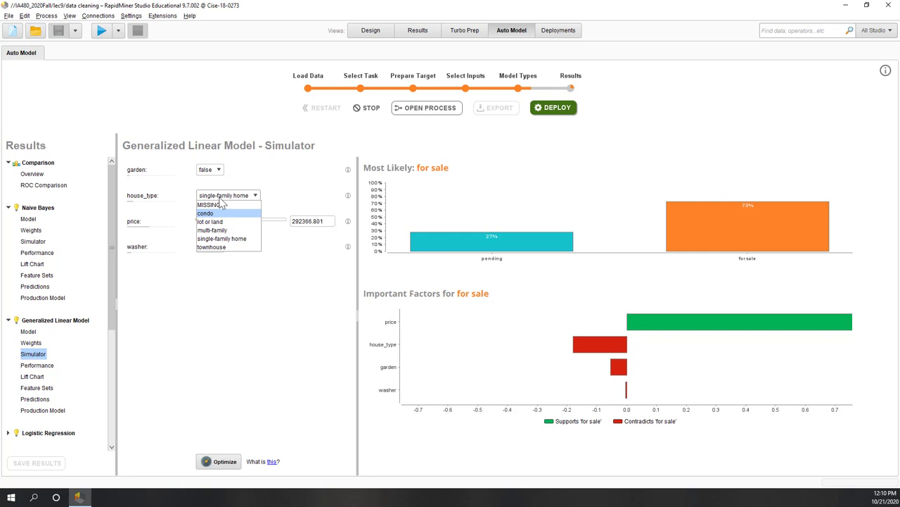
{"action": "left_click", "coordinate": [224, 247]}
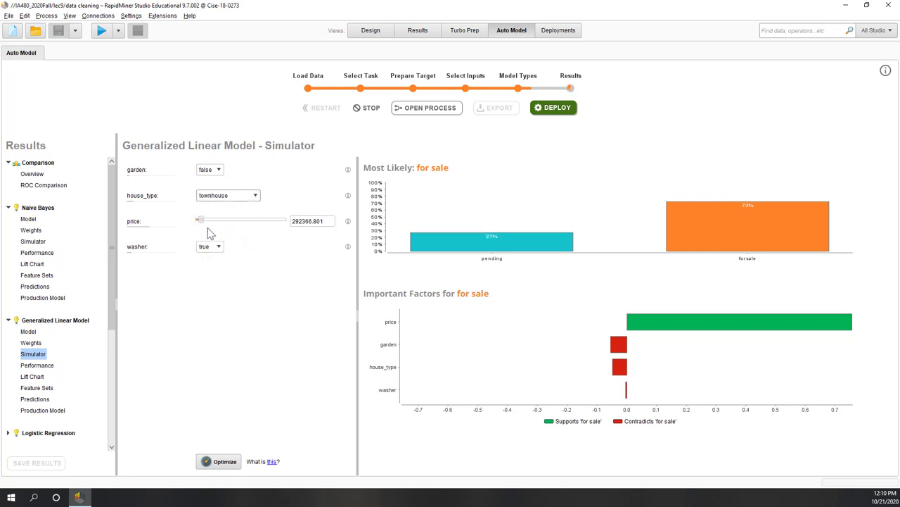
{"action": "left_click_drag", "start_coordinate": [202, 222], "coordinate": [198, 224]}
{"action": "left_click", "coordinate": [248, 282]}
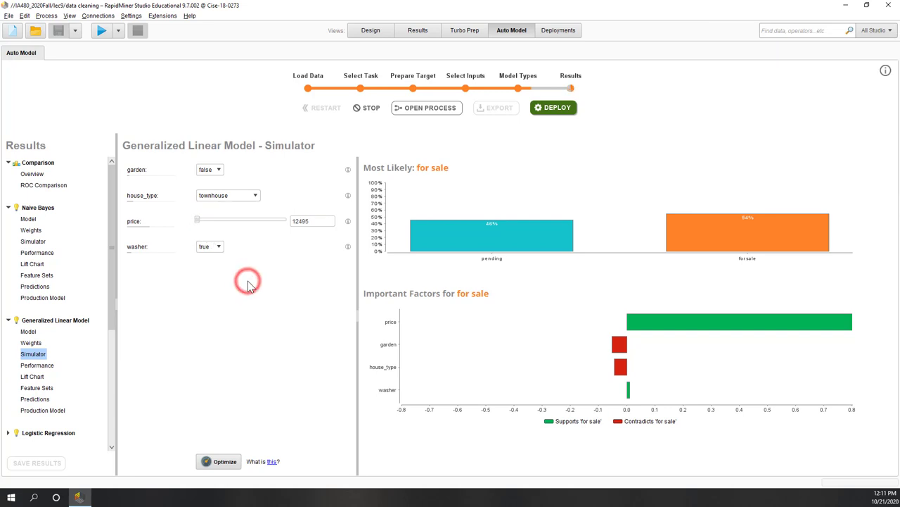
{"action": "mouse_move", "coordinate": [198, 220]}
{"action": "left_mouse_down"}
{"action": "mouse_move", "coordinate": [279, 226]}
{"action": "mouse_move", "coordinate": [187, 227]}
{"action": "left_mouse_up"}
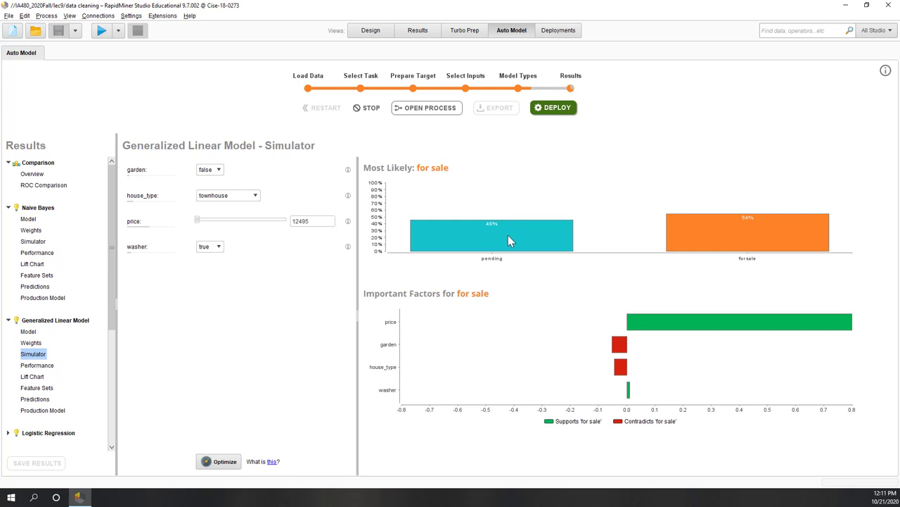
Examine the Generalized Linear Model's performance and lift chart, then read the help descriptions of the result types
{"action": "left_click", "coordinate": [44, 365]}
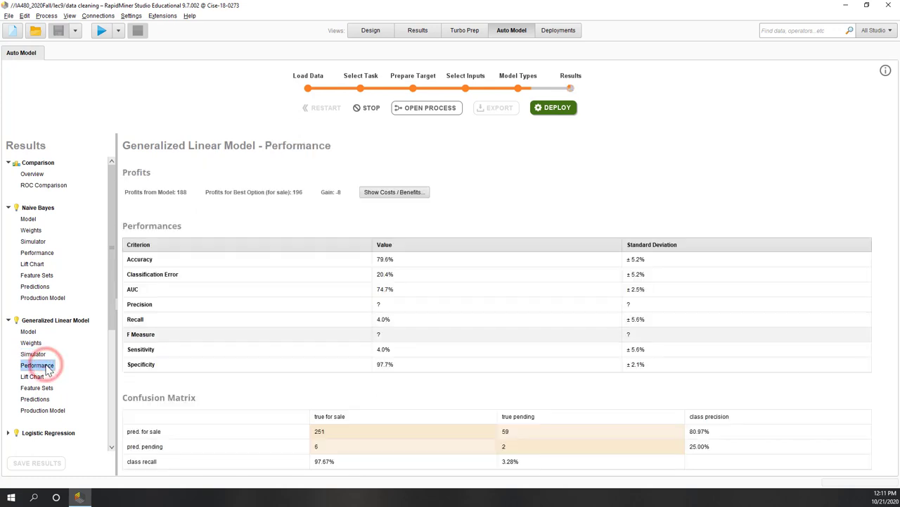
{"action": "left_click", "coordinate": [47, 377]}
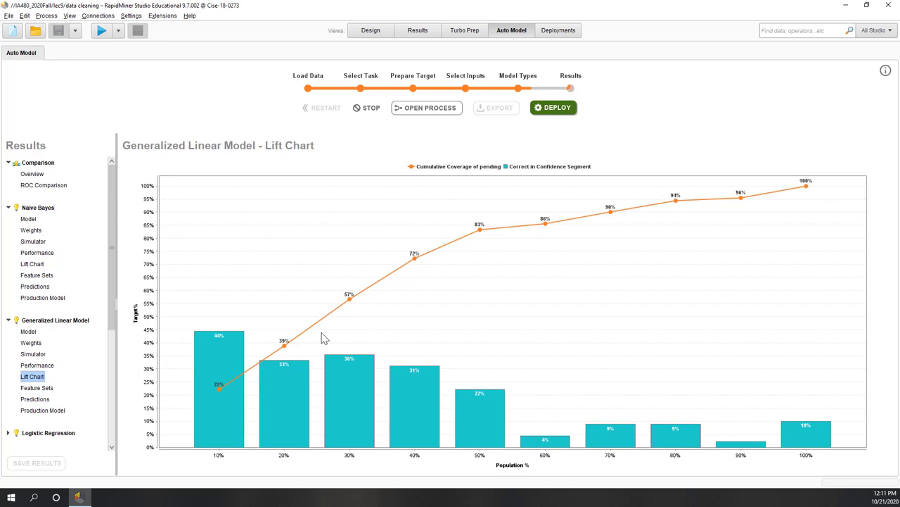
{"action": "left_click", "coordinate": [885, 71]}
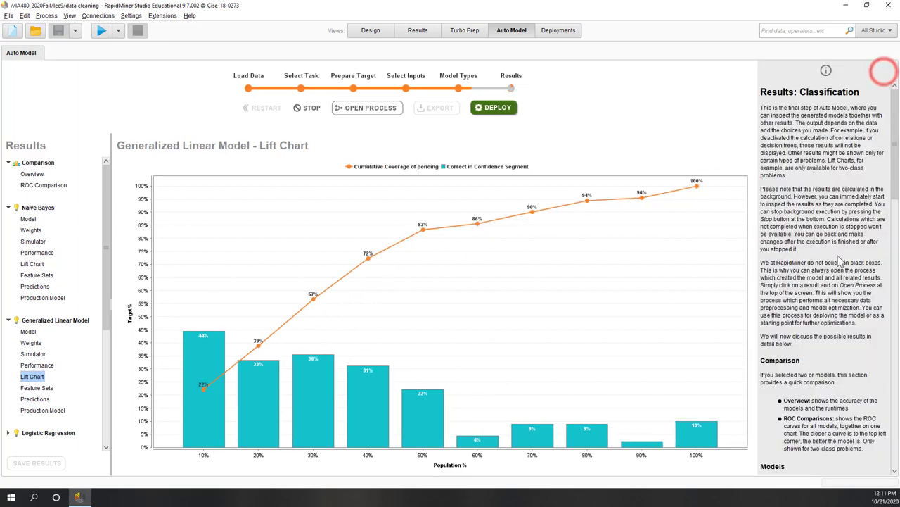
{"action": "scroll", "coordinate": [840, 260], "scroll_direction": "down", "scroll_amount": 15}
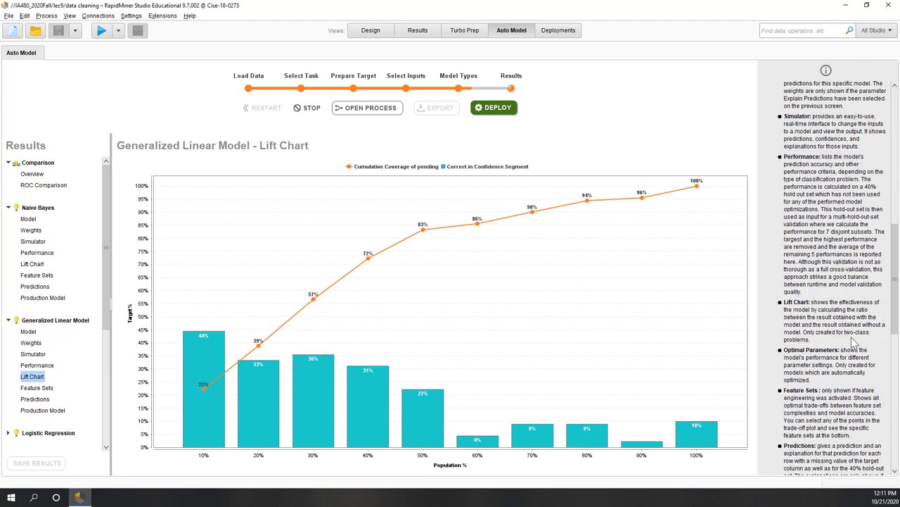
{"action": "scroll", "coordinate": [854, 341], "scroll_direction": "down", "scroll_amount": 3}
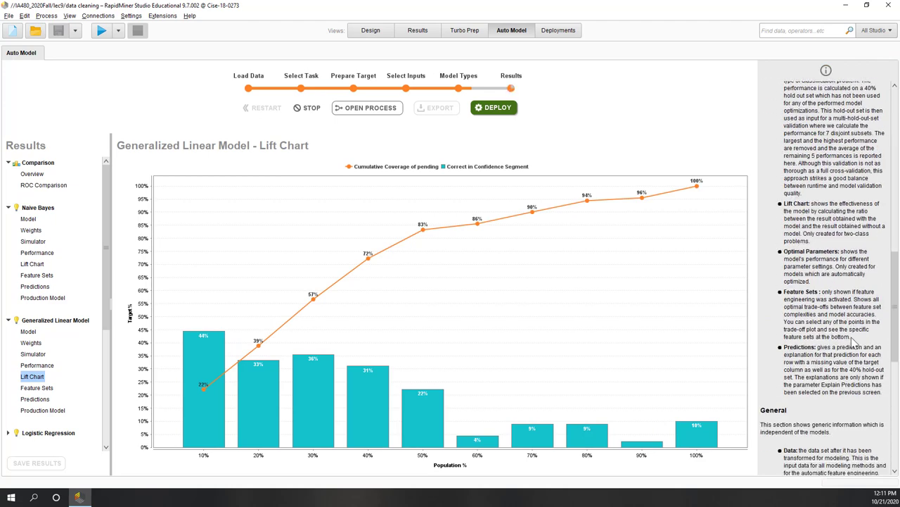
Examine the Generalized Linear Model's feature sets, comparing the attributes of the original set and the used set
{"action": "left_click", "coordinate": [40, 389]}
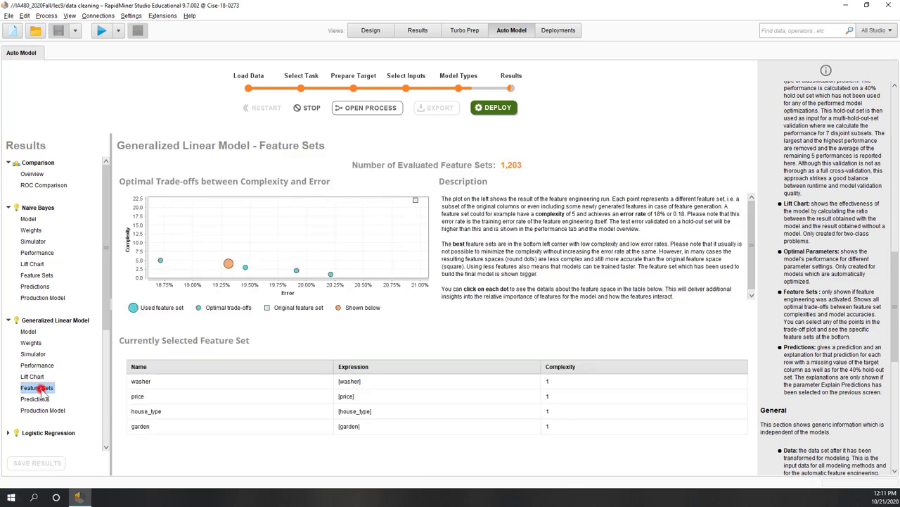
{"action": "left_click", "coordinate": [416, 202]}
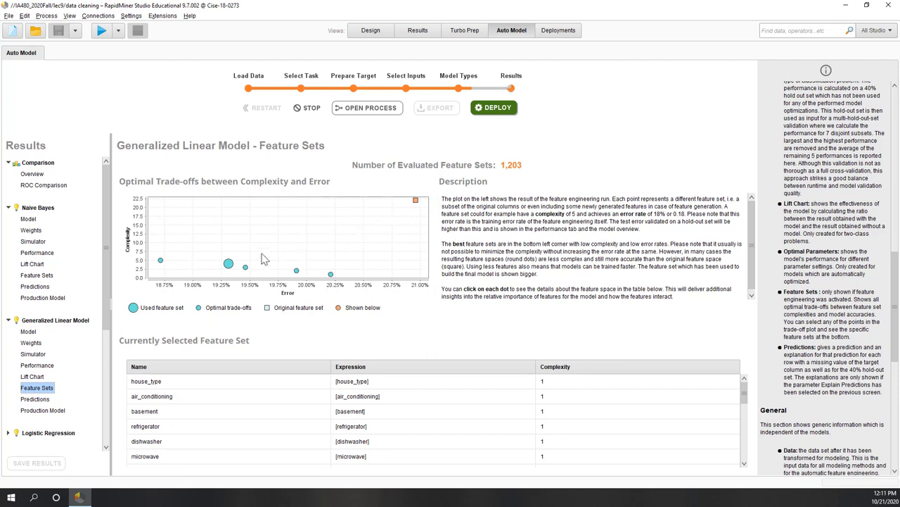
{"action": "left_click", "coordinate": [229, 266]}
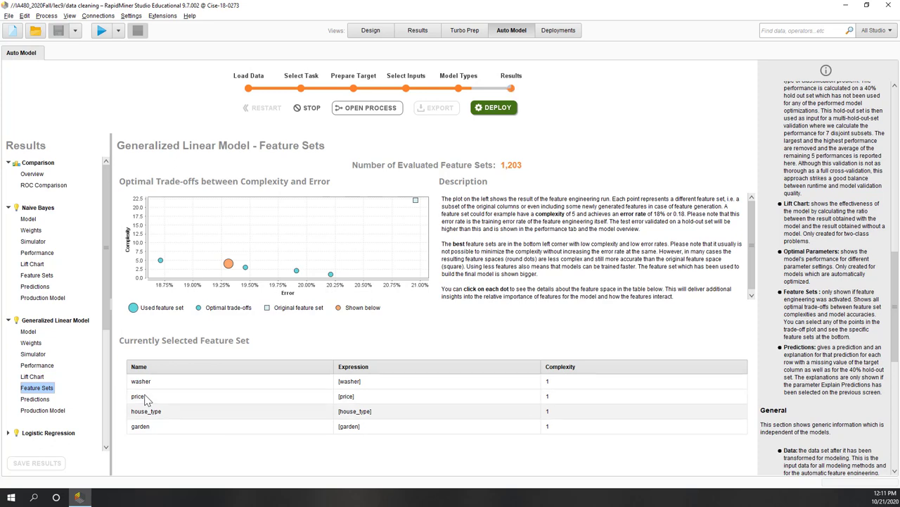
Review the rows of the Generalized Linear Model's predictions table
{"action": "left_click", "coordinate": [35, 399]}
{"action": "scroll", "coordinate": [250, 424], "scroll_direction": "down", "scroll_amount": 3}
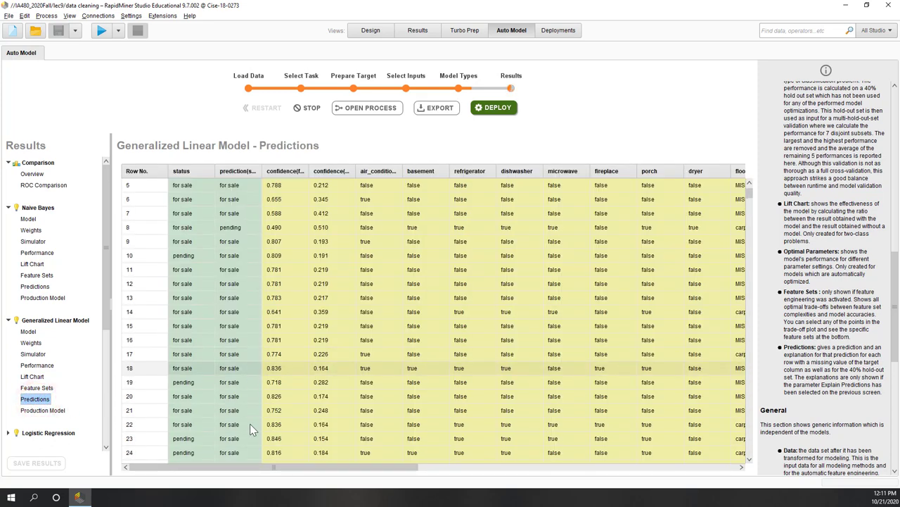
{"action": "scroll", "coordinate": [250, 424], "scroll_direction": "up", "scroll_amount": 3}
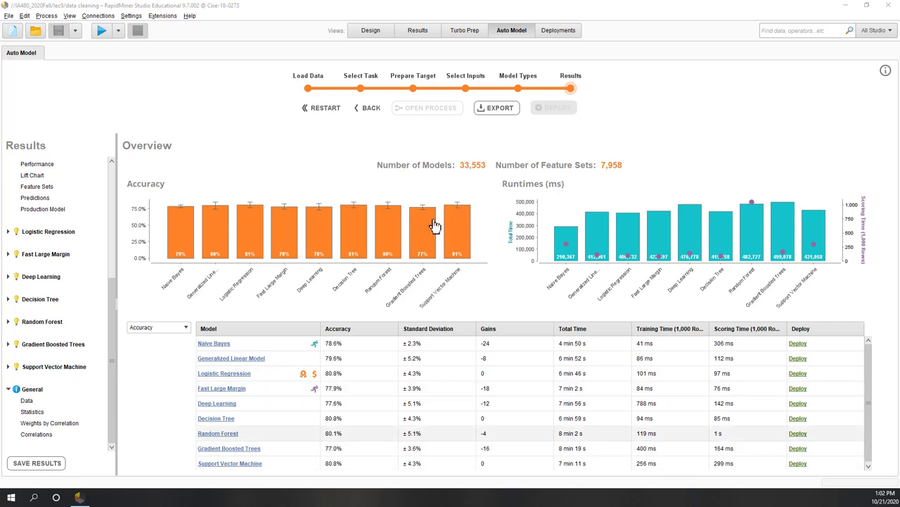
Rank all models in the results overview by descending accuracy, then by descending AUC
{"action": "left_click", "coordinate": [356, 330]}
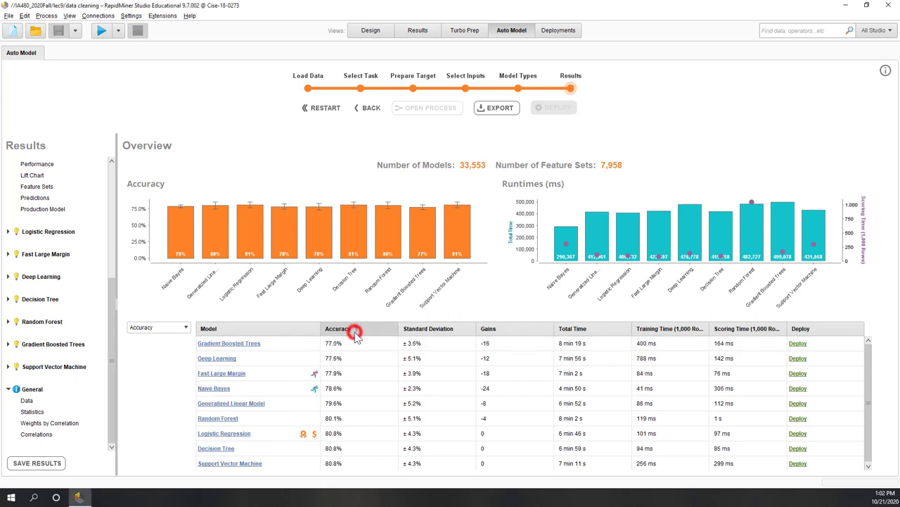
{"action": "left_click", "coordinate": [355, 329]}
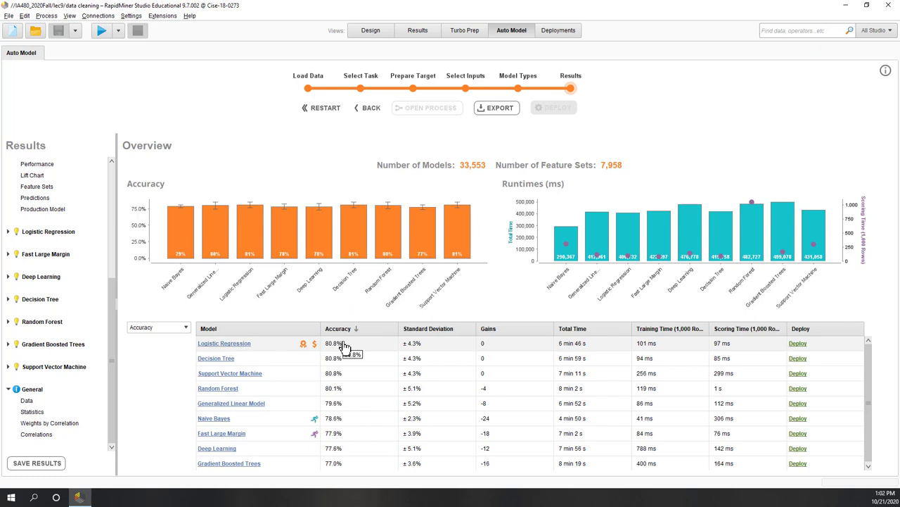
{"action": "left_click", "coordinate": [169, 329]}
{"action": "left_click", "coordinate": [152, 354]}
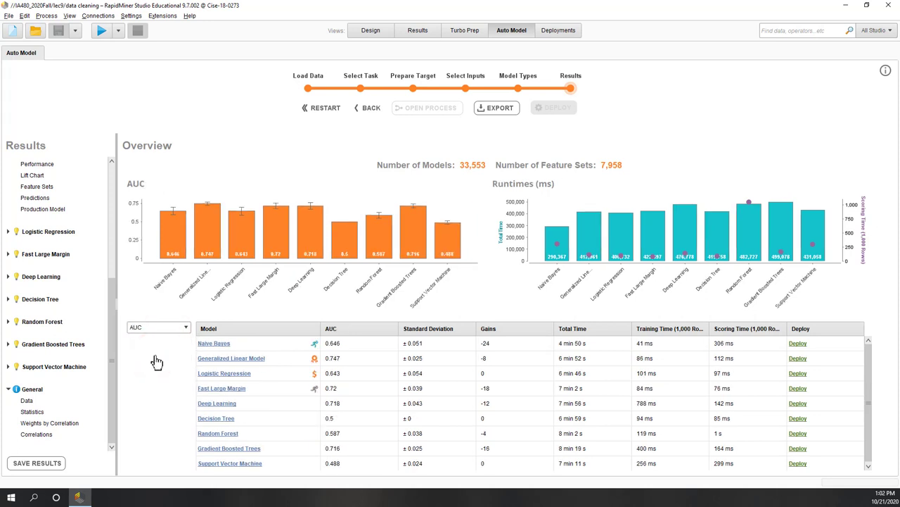
{"action": "left_click", "coordinate": [348, 330]}
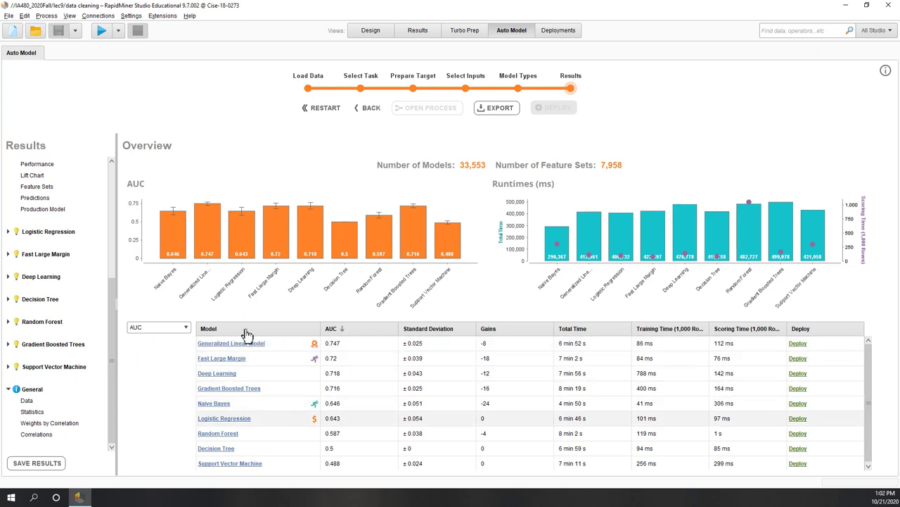
Examine the ROC comparison of all nine models
{"action": "scroll", "coordinate": [55, 247], "scroll_direction": "up", "scroll_amount": 3}
{"action": "scroll", "coordinate": [55, 246], "scroll_direction": "up", "scroll_amount": 5}
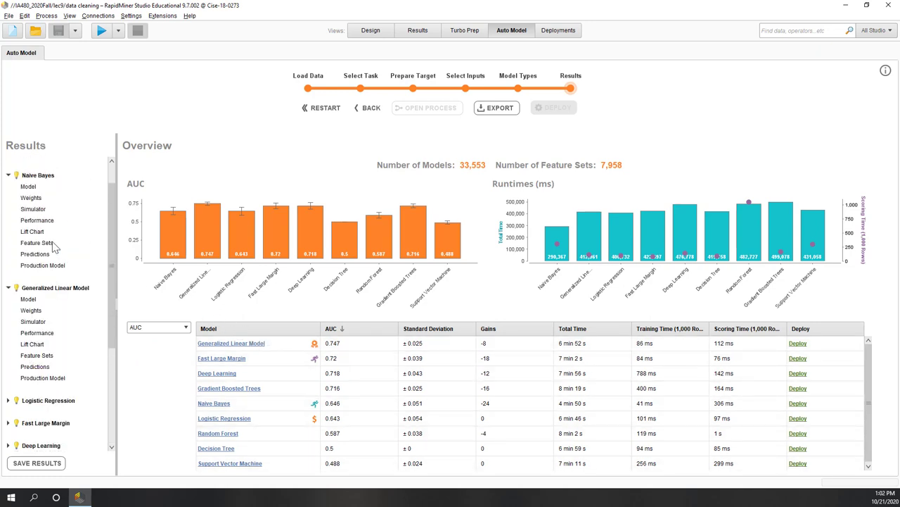
{"action": "left_click", "coordinate": [50, 186]}
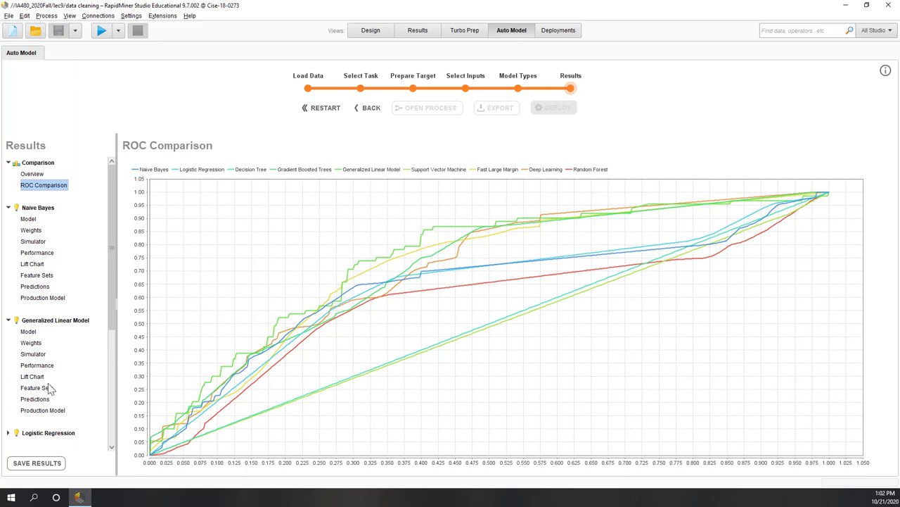
Examine the Logistic Regression model's coefficients and its attribute weights
{"action": "scroll", "coordinate": [49, 389], "scroll_direction": "down", "scroll_amount": 6}
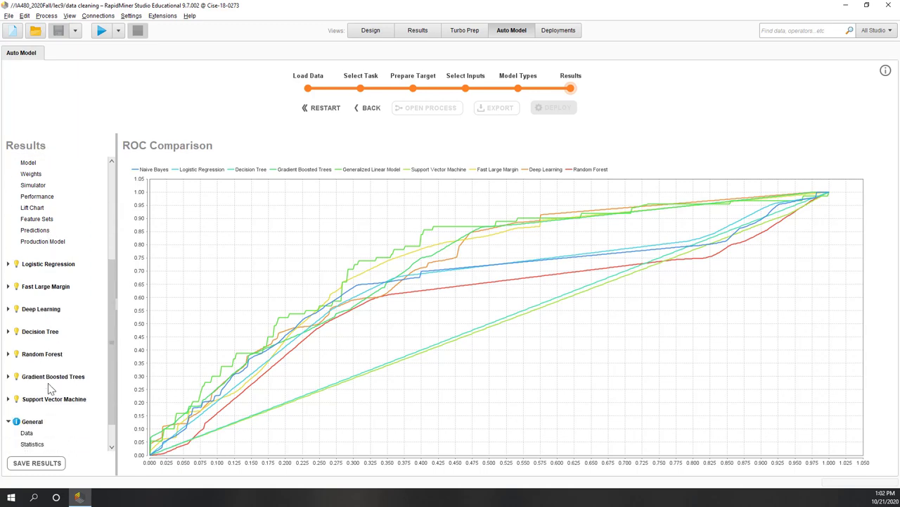
{"action": "left_click", "coordinate": [7, 264]}
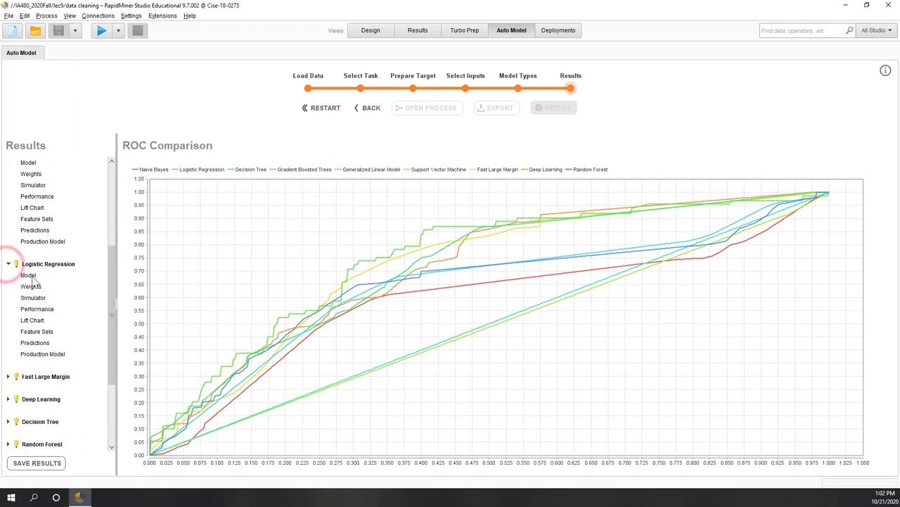
{"action": "left_click", "coordinate": [30, 275]}
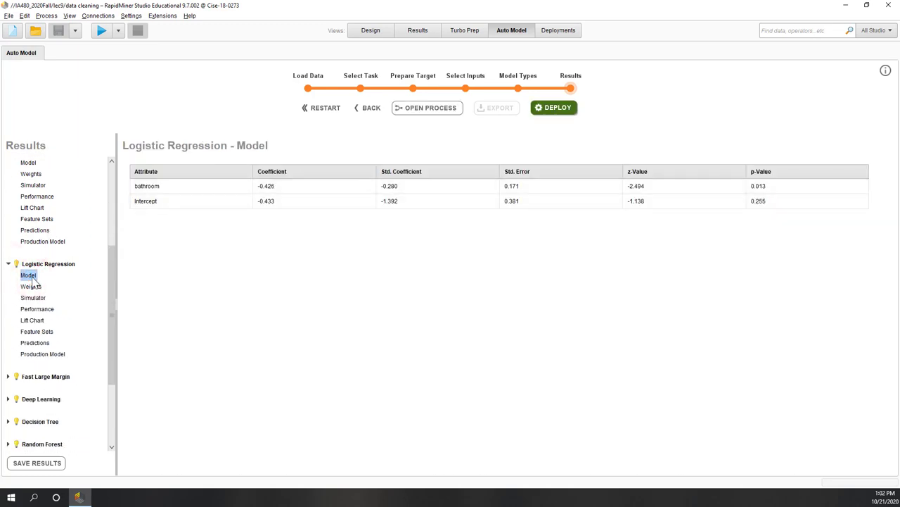
{"action": "left_click", "coordinate": [31, 287]}
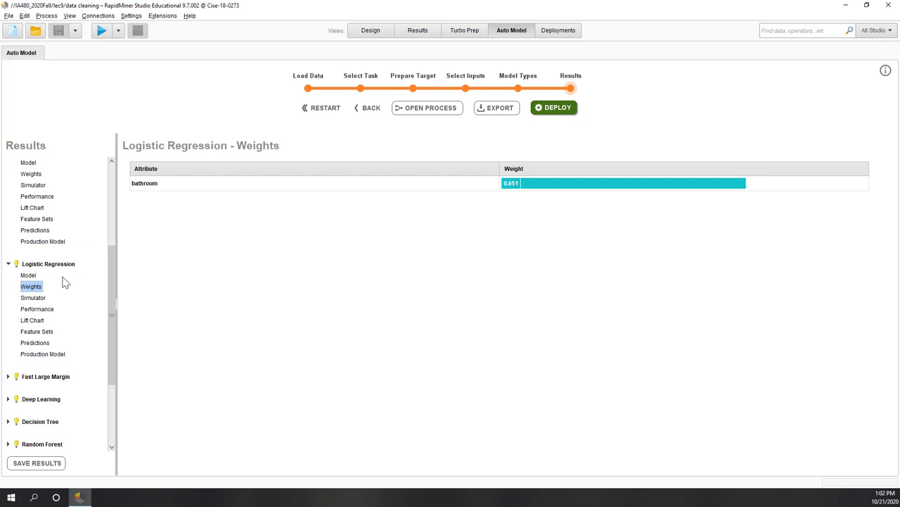
Examine the Deep Learning model's attribute weights and look over the remaining models in the results list
{"action": "scroll", "coordinate": [14, 320], "scroll_direction": "down", "scroll_amount": 2}
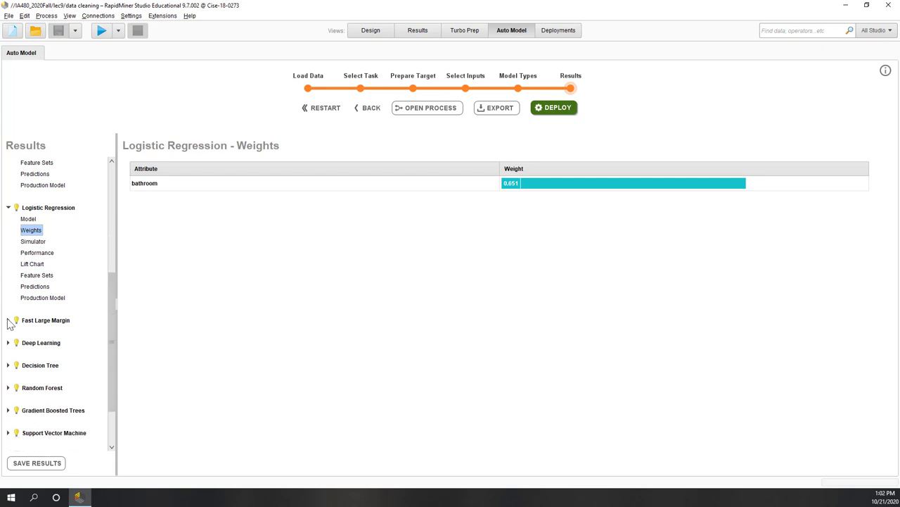
{"action": "left_click", "coordinate": [8, 342]}
{"action": "left_click", "coordinate": [31, 366]}
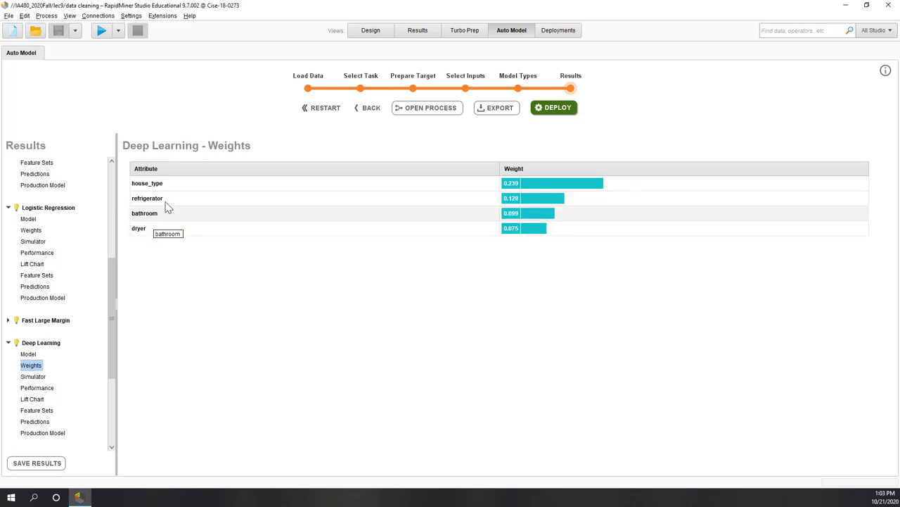
{"action": "scroll", "coordinate": [83, 334], "scroll_direction": "down", "scroll_amount": 5}
{"action": "scroll", "coordinate": [83, 334], "scroll_direction": "down", "scroll_amount": 3}
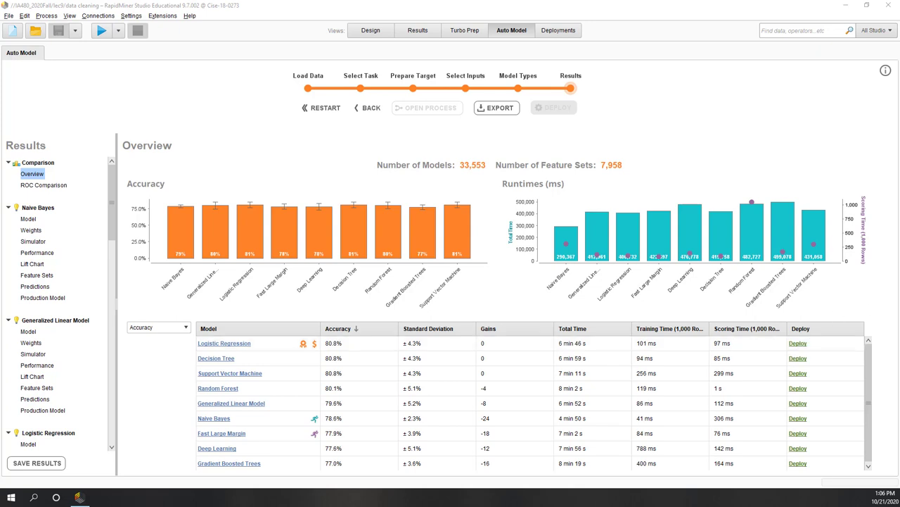
Save the Auto Model results to the lec9 folder of the IA480_2020Fall repository under the name "auto model"
{"action": "left_click", "coordinate": [282, 448]}
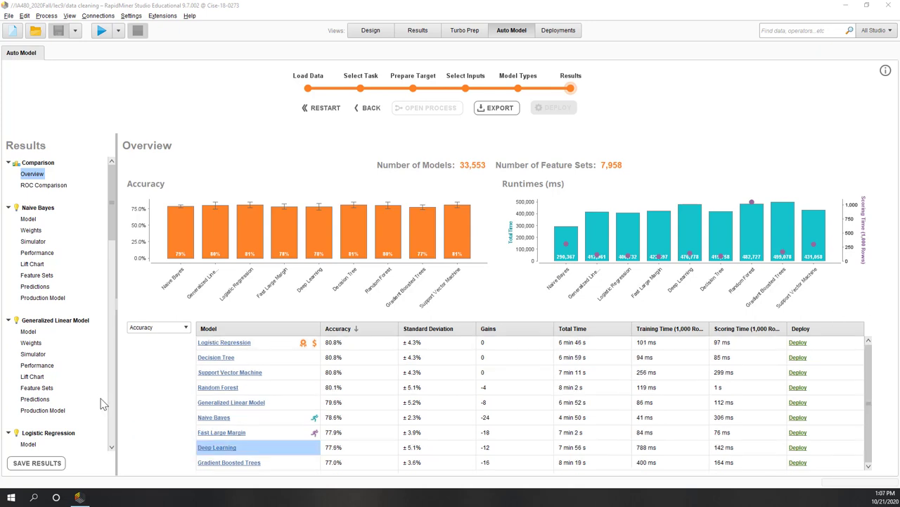
{"action": "scroll", "coordinate": [102, 403], "scroll_direction": "down", "scroll_amount": 5}
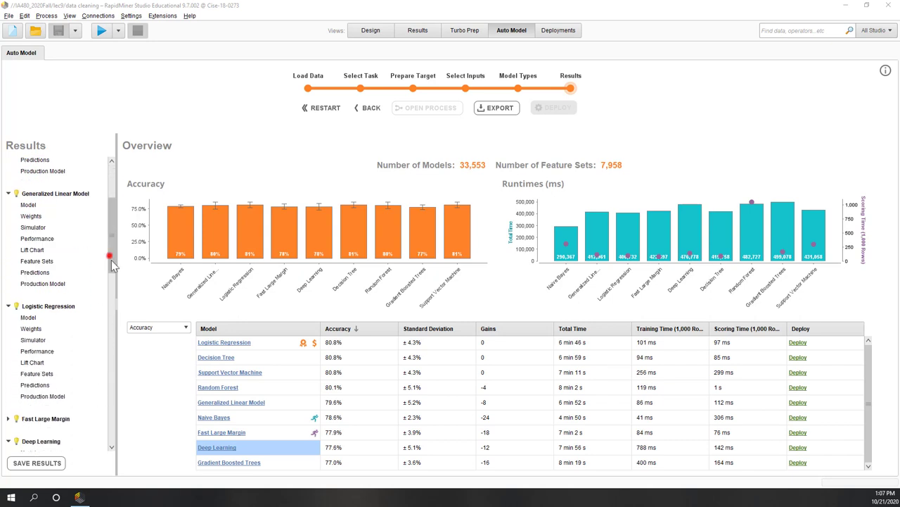
{"action": "left_click_drag", "start_coordinate": [110, 257], "coordinate": [116, 425]}
{"action": "scroll", "coordinate": [116, 426], "scroll_direction": "down", "scroll_amount": 1}
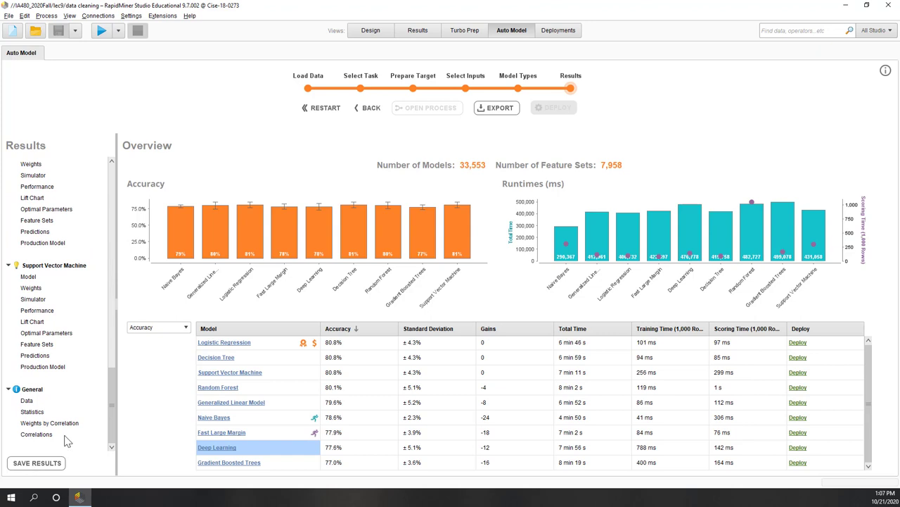
{"action": "left_click", "coordinate": [38, 465]}
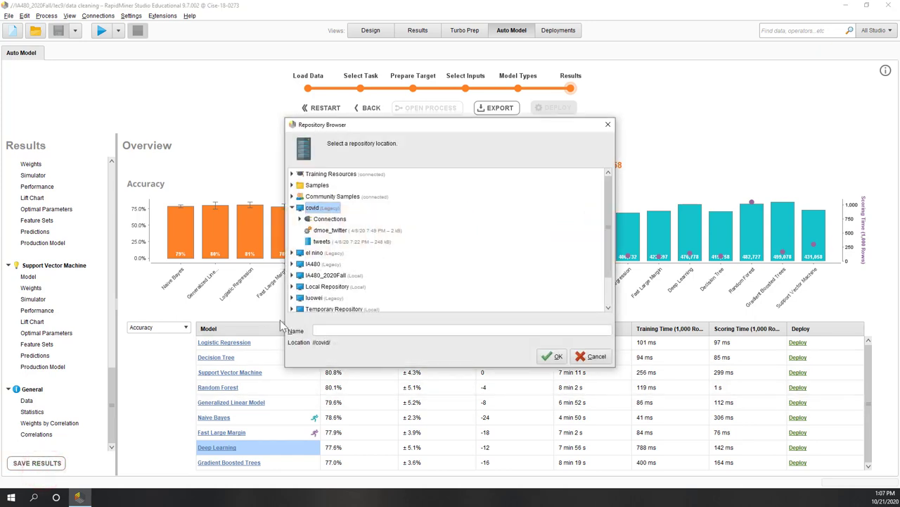
{"action": "double_click", "coordinate": [345, 279]}
{"action": "scroll", "coordinate": [344, 282], "scroll_direction": "down", "scroll_amount": 3}
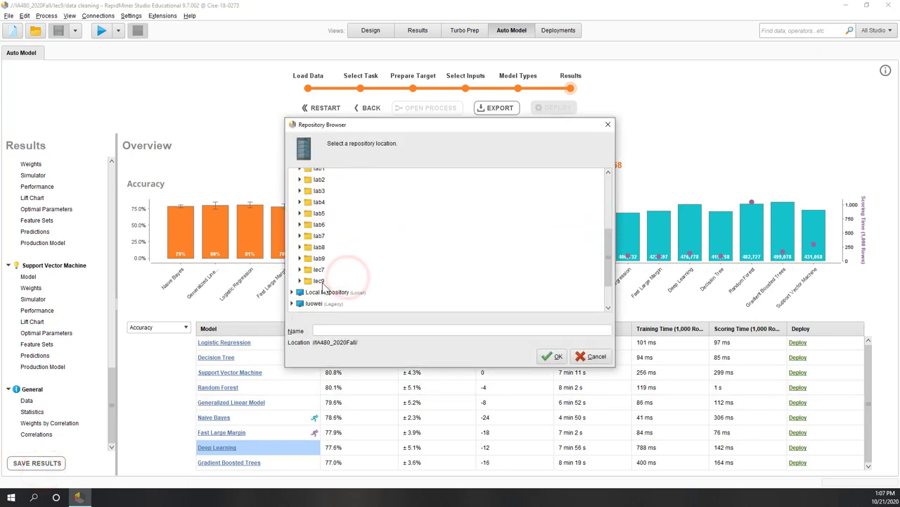
{"action": "left_click", "coordinate": [319, 281]}
{"action": "left_click", "coordinate": [333, 331]}
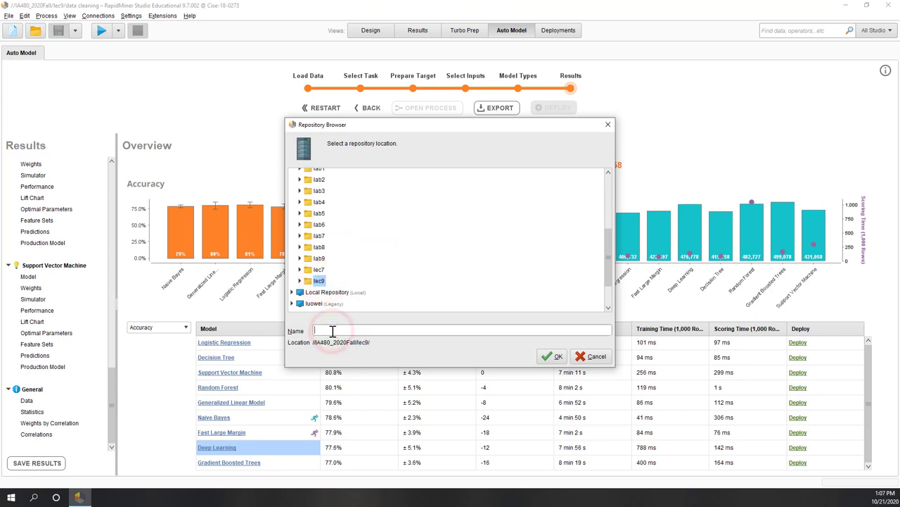
{"action": "type", "text": "auto model"}
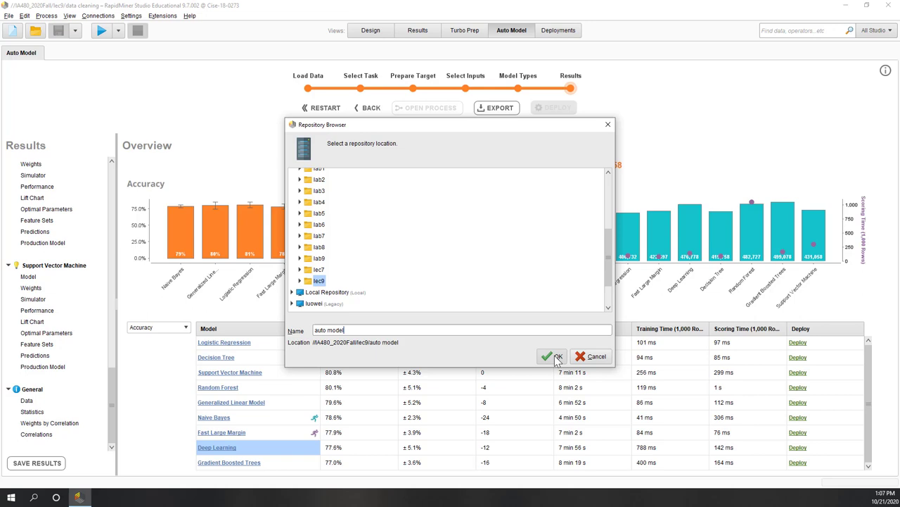
{"action": "left_click", "coordinate": [552, 356]}
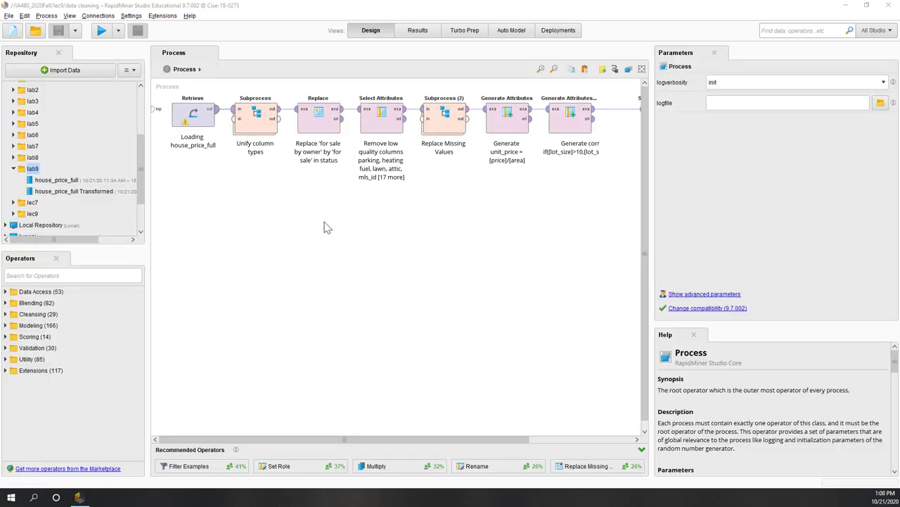
Expand the lec9 repository folder and the auto model folder saved inside it
{"action": "left_click", "coordinate": [12, 213]}
{"action": "scroll", "coordinate": [132, 197], "scroll_direction": "down", "scroll_amount": 2}
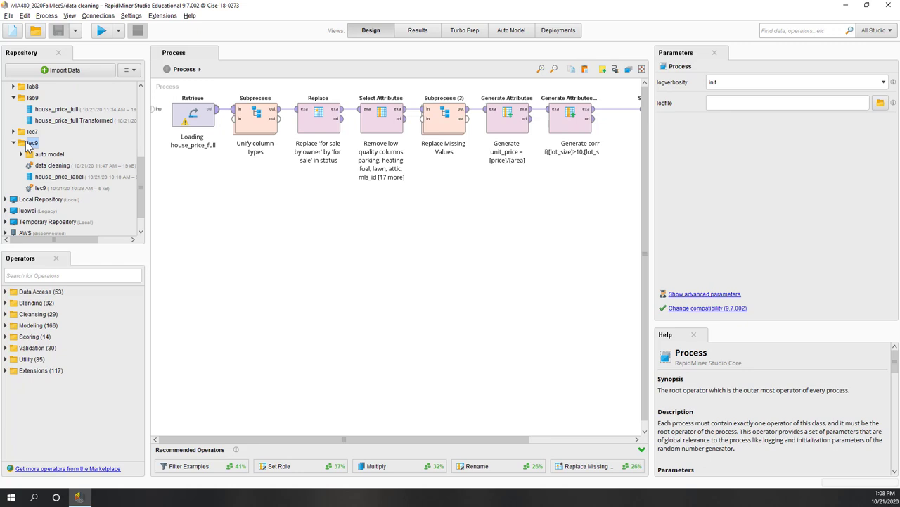
{"action": "left_click", "coordinate": [48, 166]}
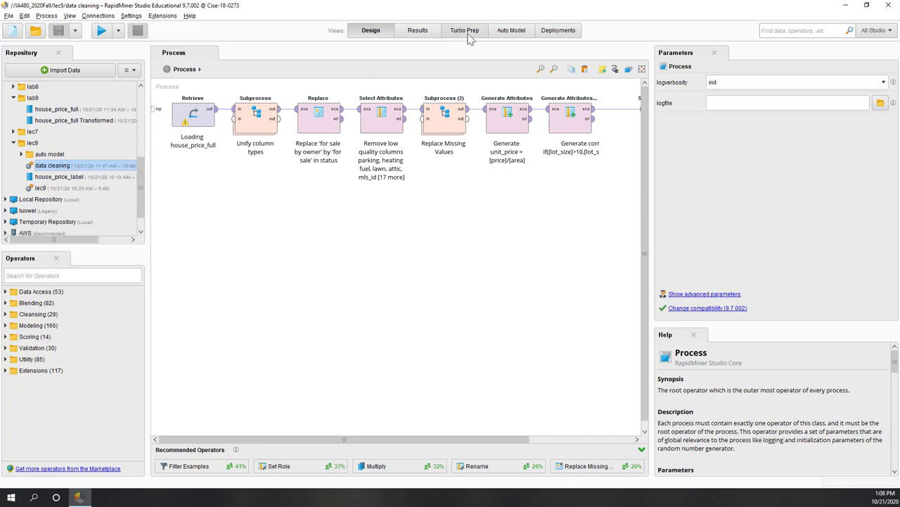
{"action": "left_click", "coordinate": [19, 155]}
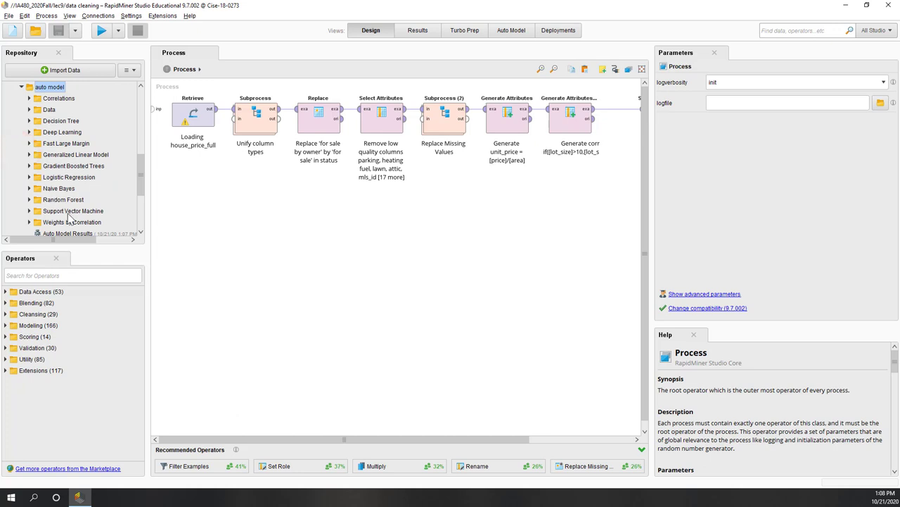
Review the saved Decision Tree objects and the other model folders in the auto model folder
{"action": "left_click", "coordinate": [29, 121]}
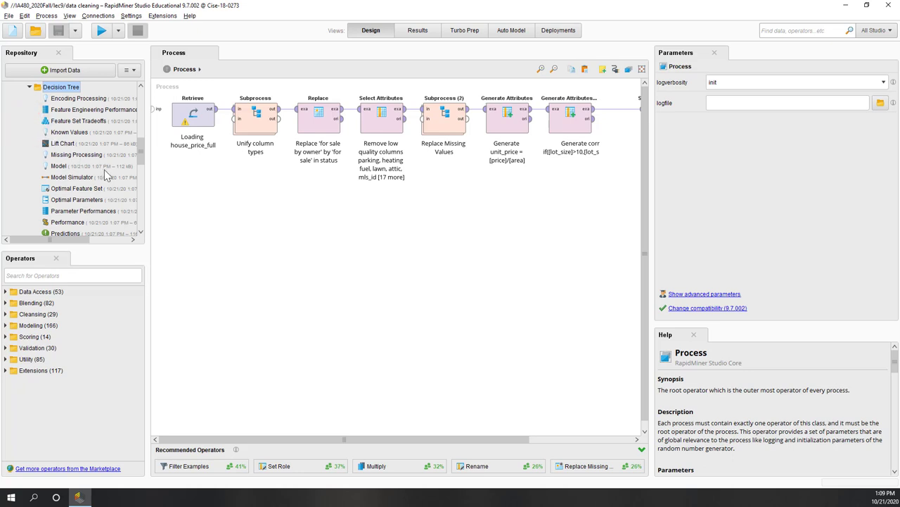
{"action": "scroll", "coordinate": [105, 175], "scroll_direction": "down", "scroll_amount": 2}
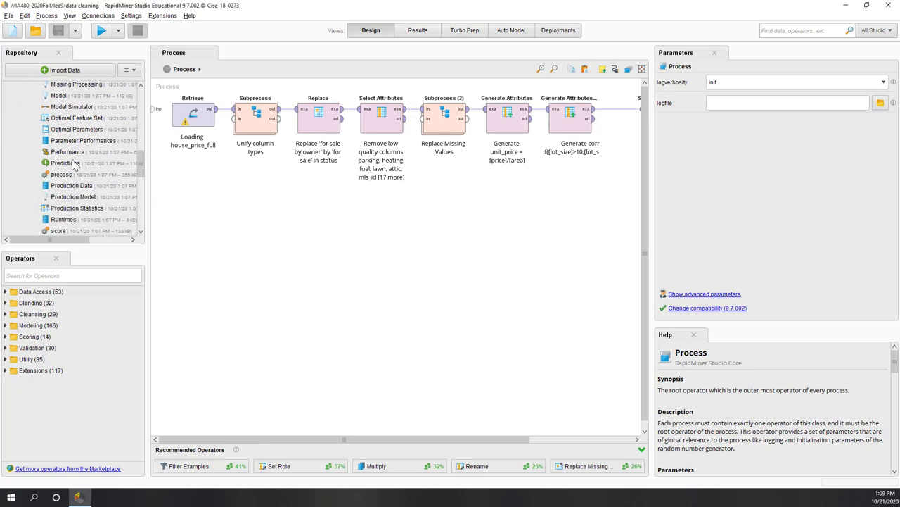
{"action": "scroll", "coordinate": [74, 163], "scroll_direction": "down", "scroll_amount": 5}
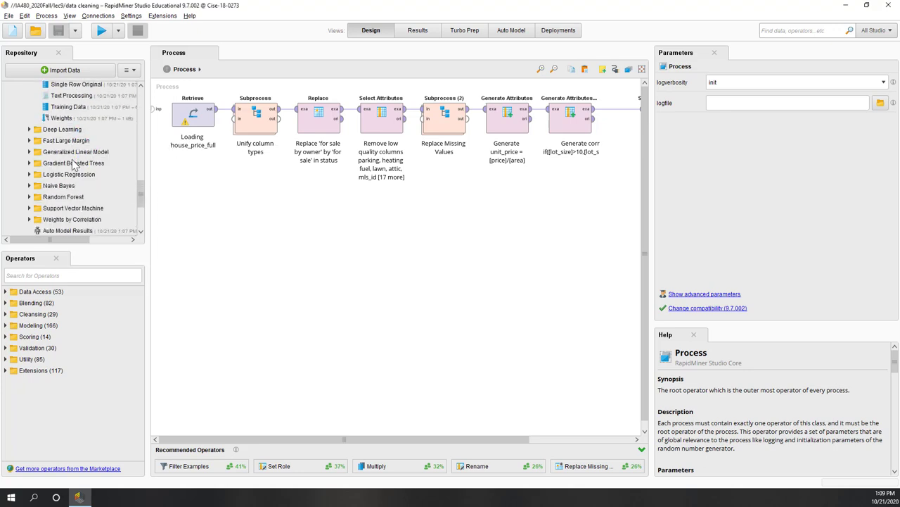
{"action": "scroll", "coordinate": [70, 208], "scroll_direction": "up", "scroll_amount": 1}
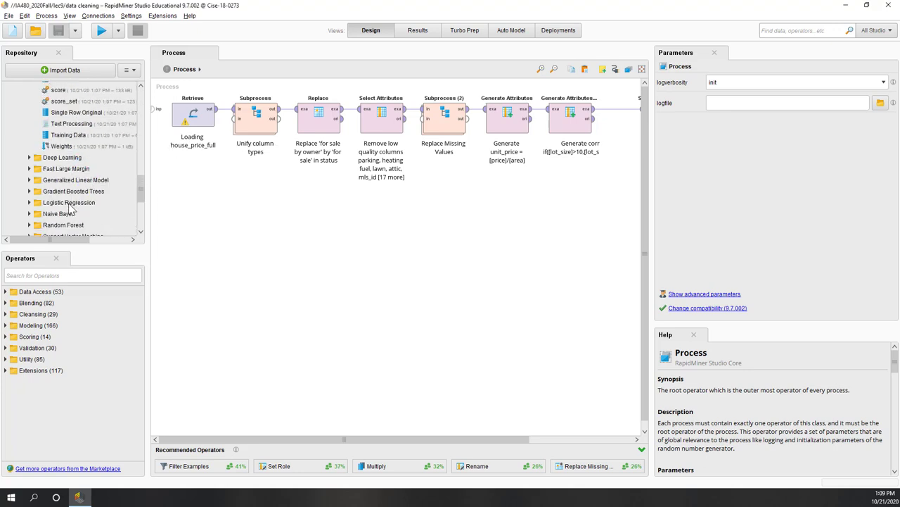
{"action": "scroll", "coordinate": [73, 207], "scroll_direction": "up", "scroll_amount": 1}
{"action": "scroll", "coordinate": [76, 201], "scroll_direction": "down", "scroll_amount": 2}
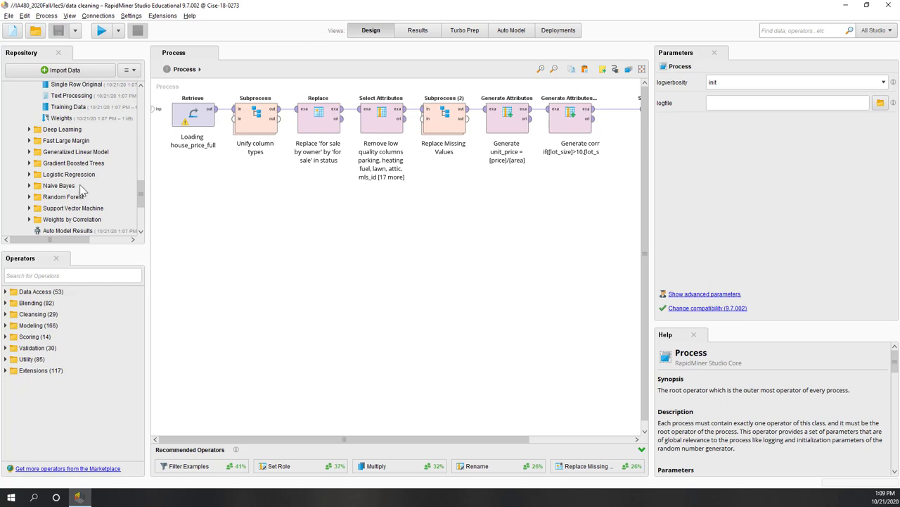